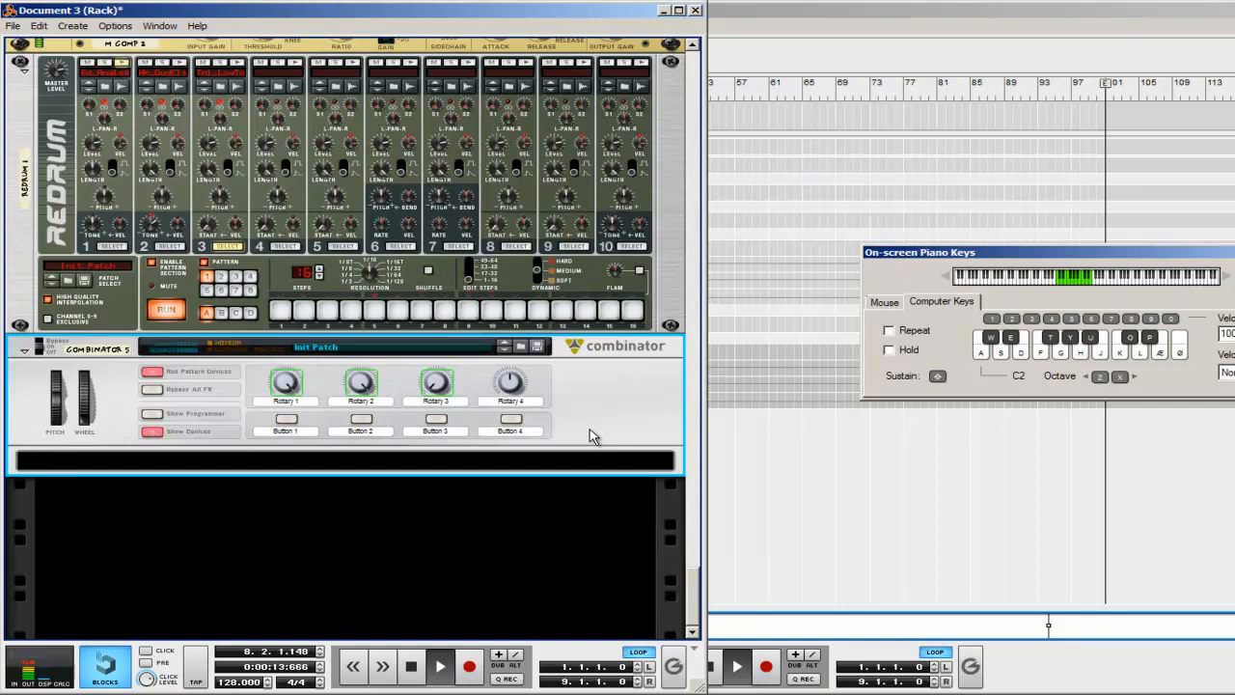
Step: Stop playback and create a Line Mixer 6:2 inside the empty Combinator
key(space)
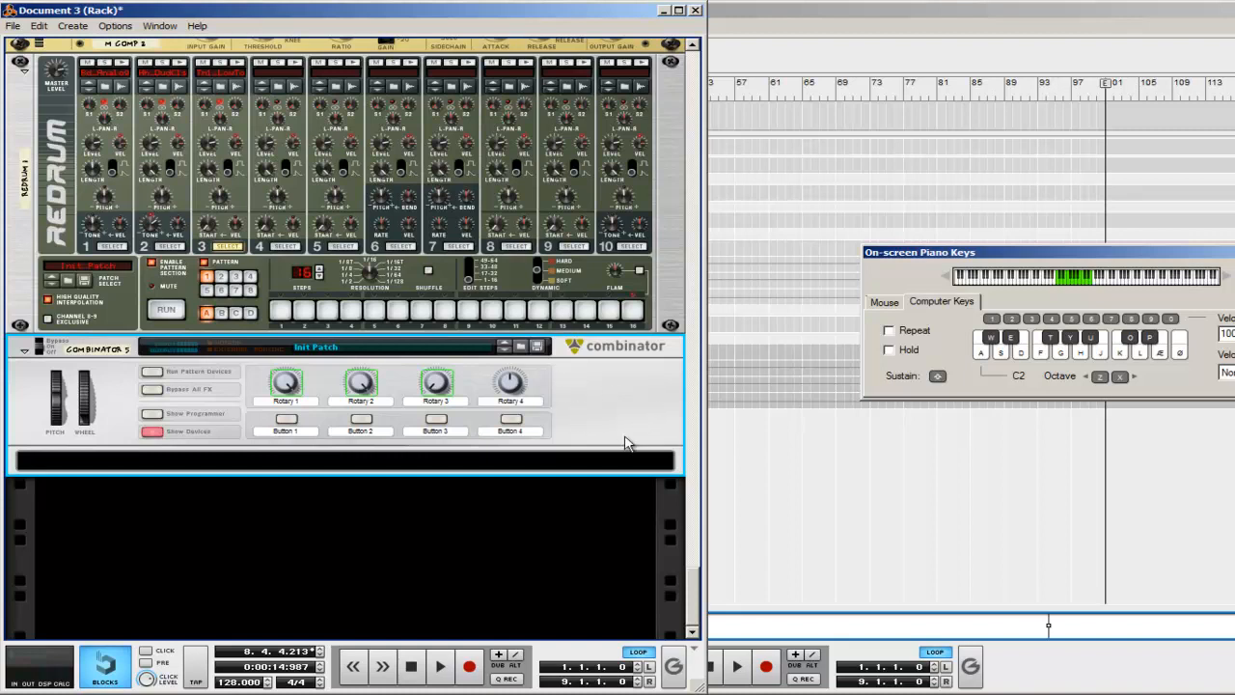
right_click(612, 462)
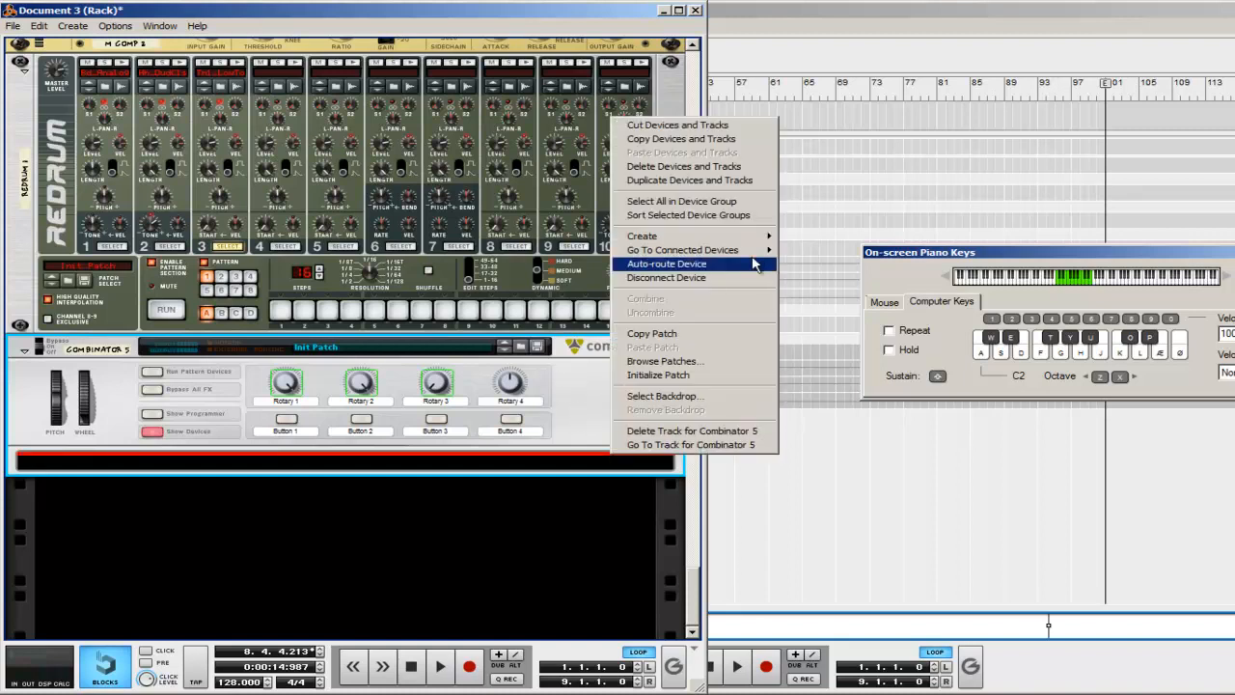
mouse_move(716, 239)
click(817, 264)
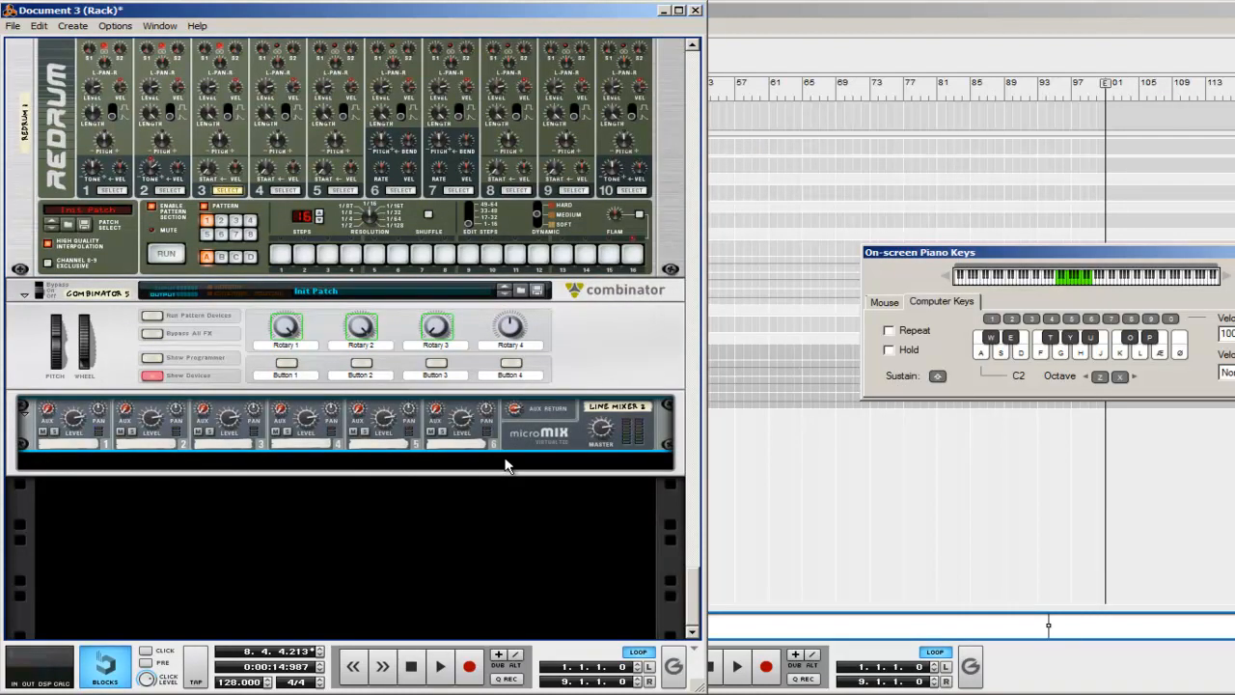
Step: Create a Thor Polysonic Synthesizer below the line mixer inside the Combinator
right_click(506, 466)
mouse_move(623, 241)
click(750, 302)
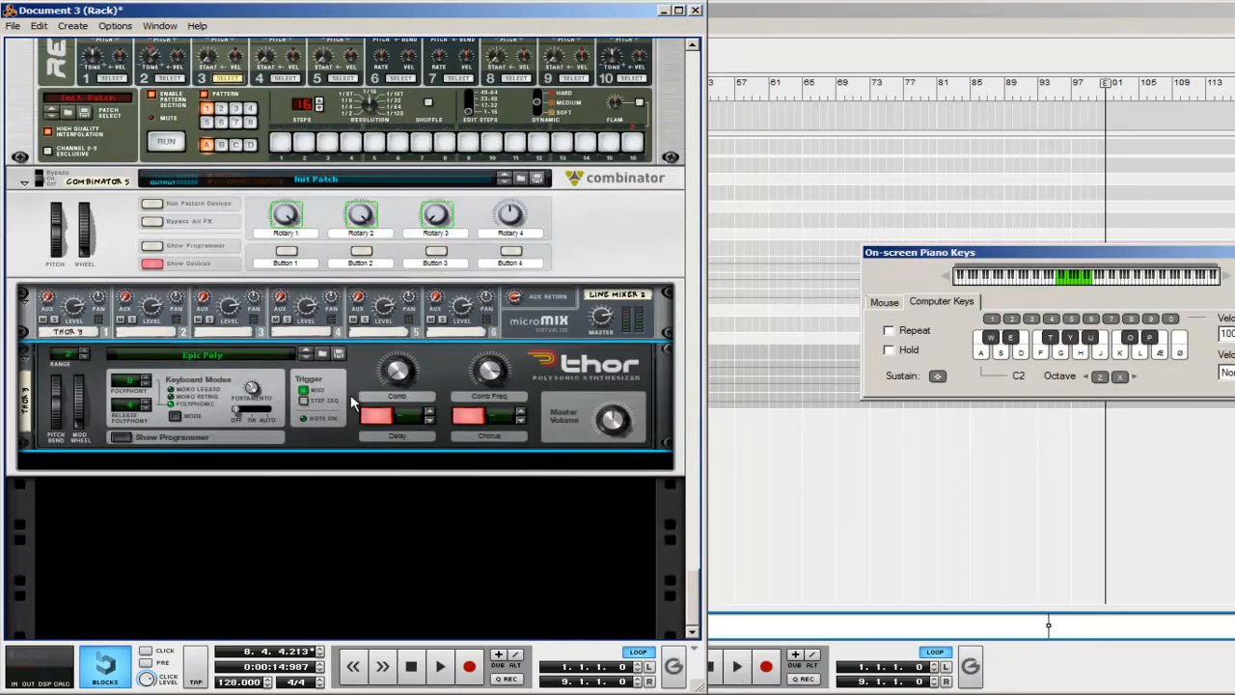
Step: Initialize Thor's patch and show its programmer
right_click(353, 401)
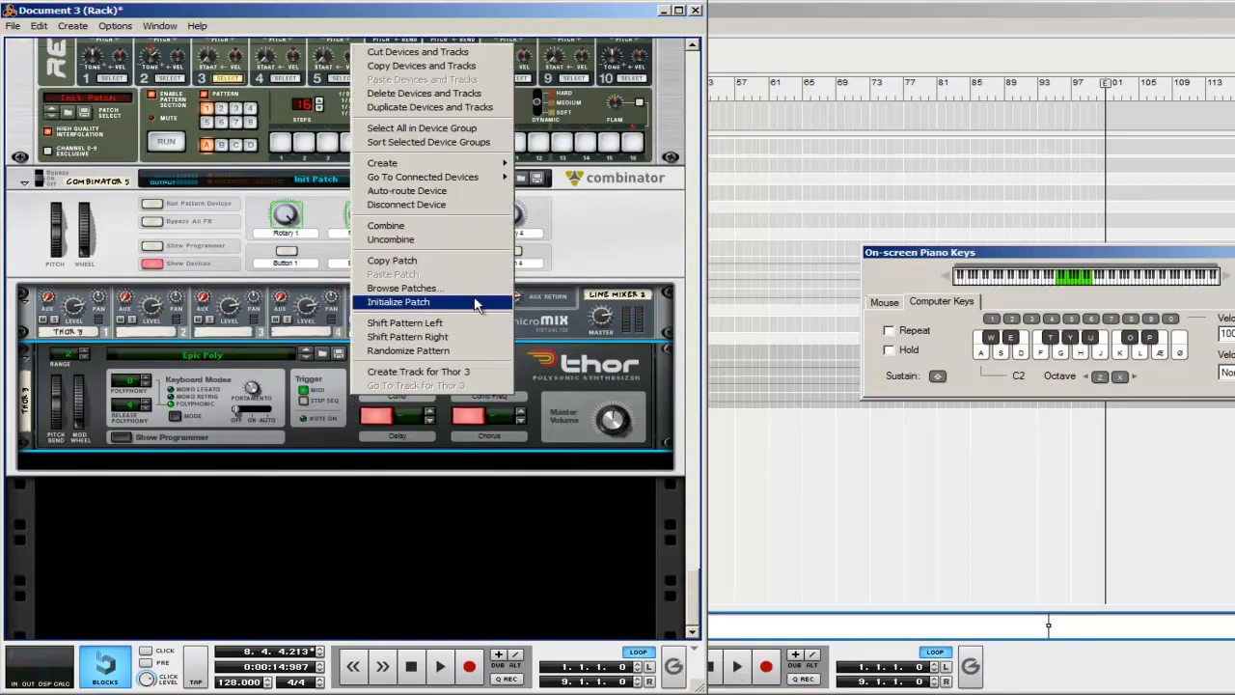
click(475, 302)
click(118, 439)
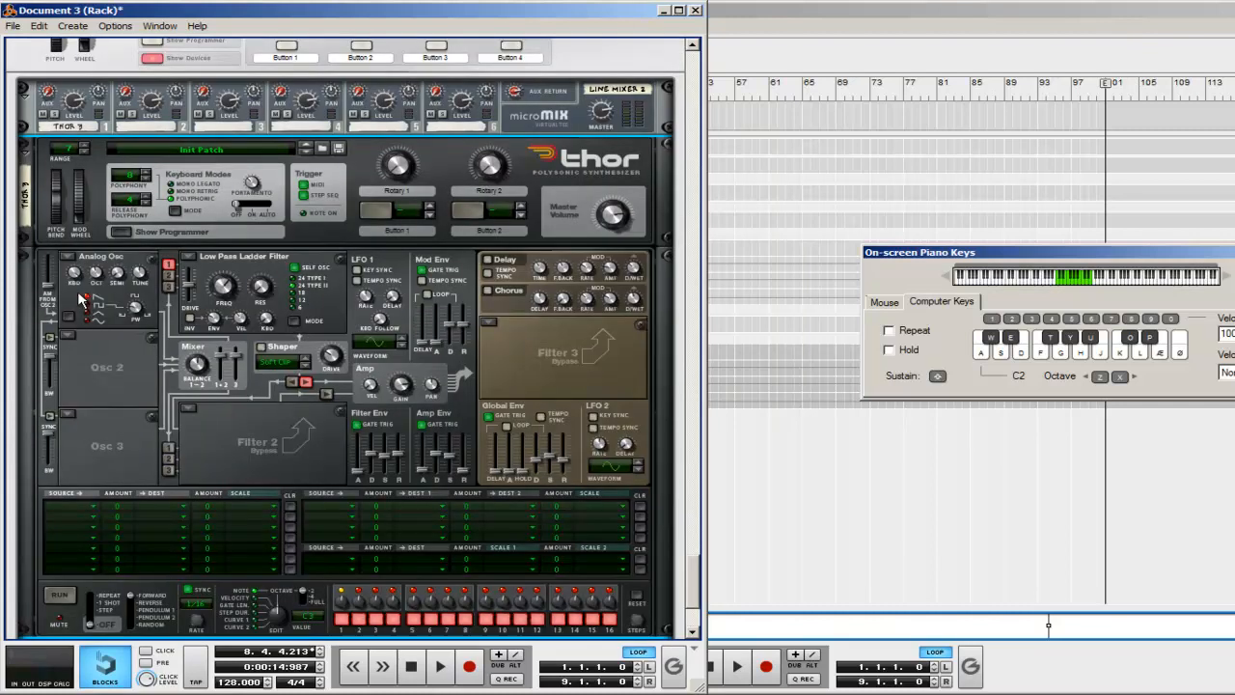
Step: Load an Analog oscillator into Thor's Osc 2 slot and route it into Filter 1
click(67, 339)
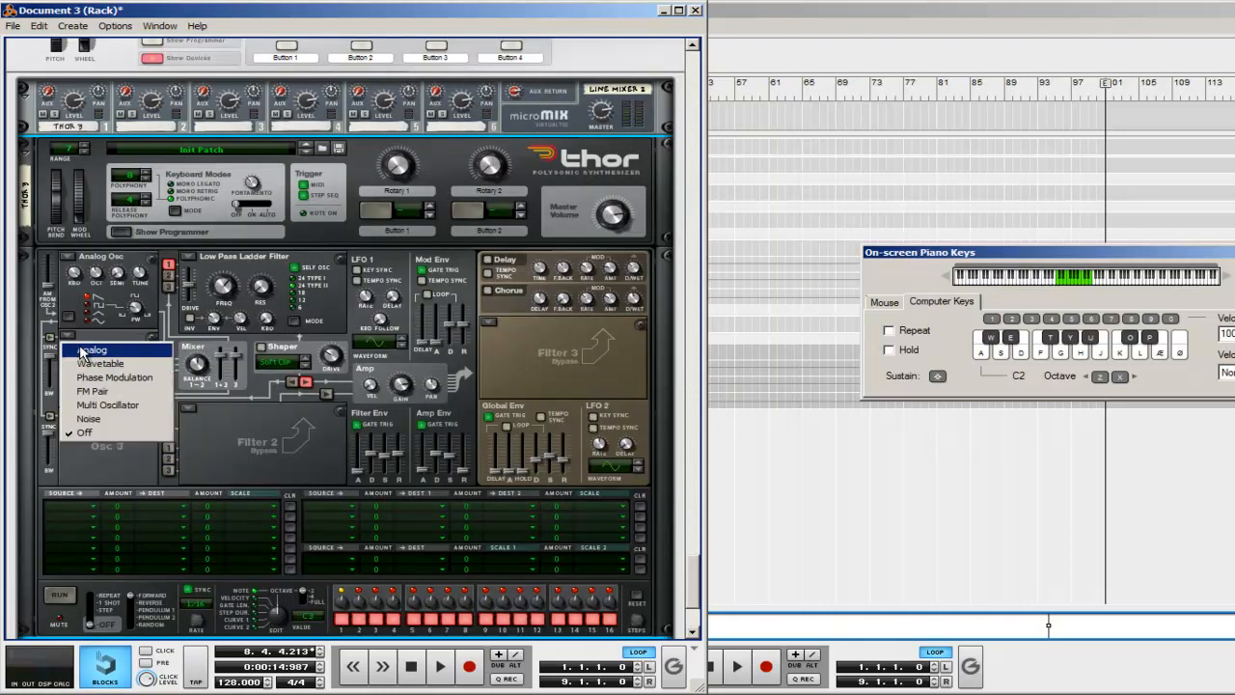
click(83, 351)
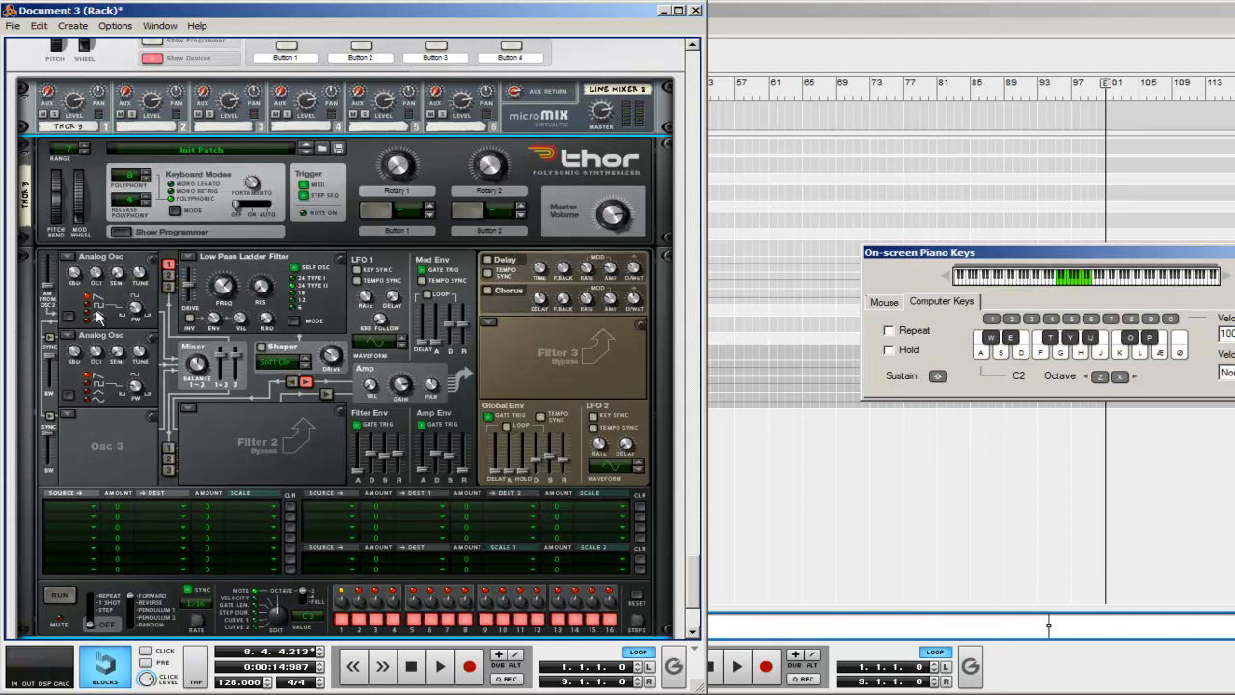
mouse_move(96, 350)
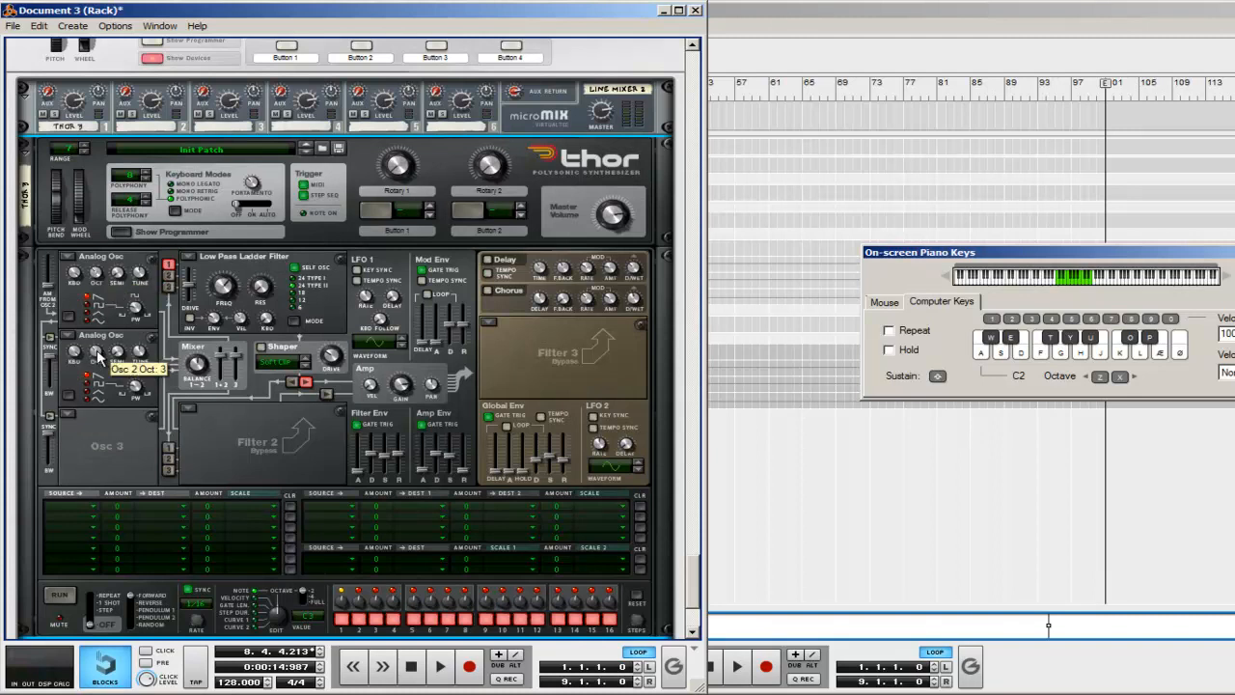
click(169, 279)
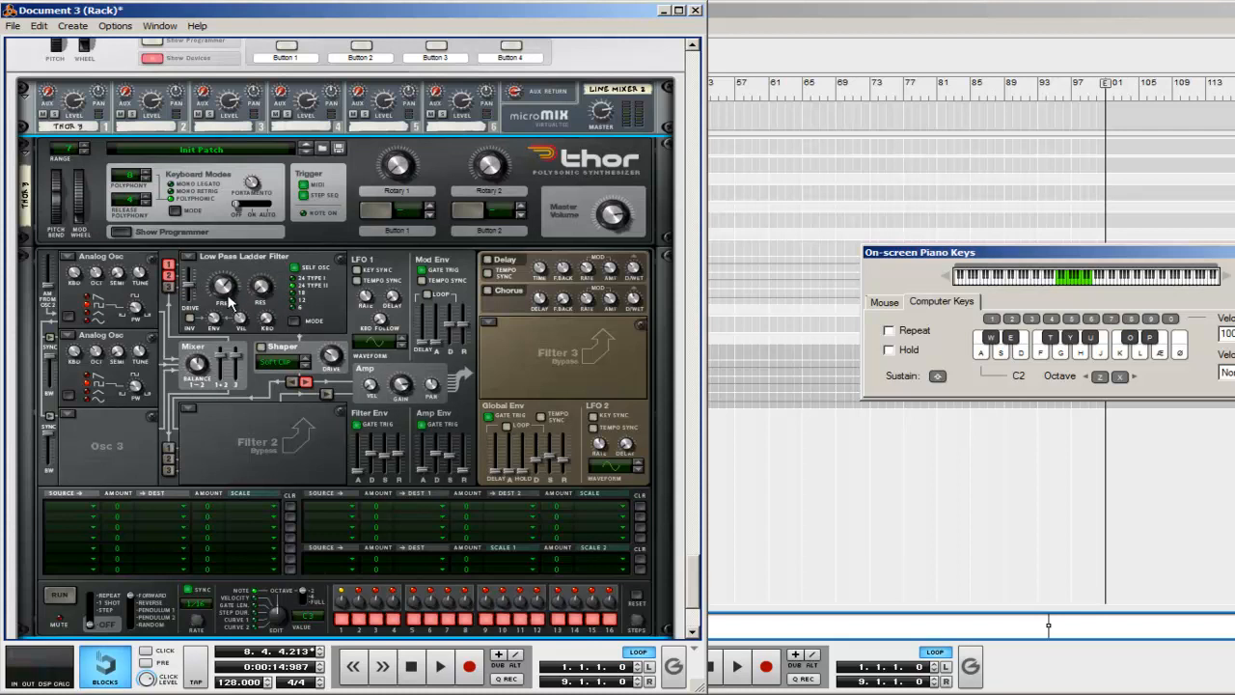
Step: Open the low pass ladder filter's frequency fully and raise the Amp Env decay and sustain to maximum
drag(229, 295, 262, 280)
mouse_move(435, 453)
mouse_down()
mouse_move(436, 430)
mouse_move(451, 438)
mouse_up()
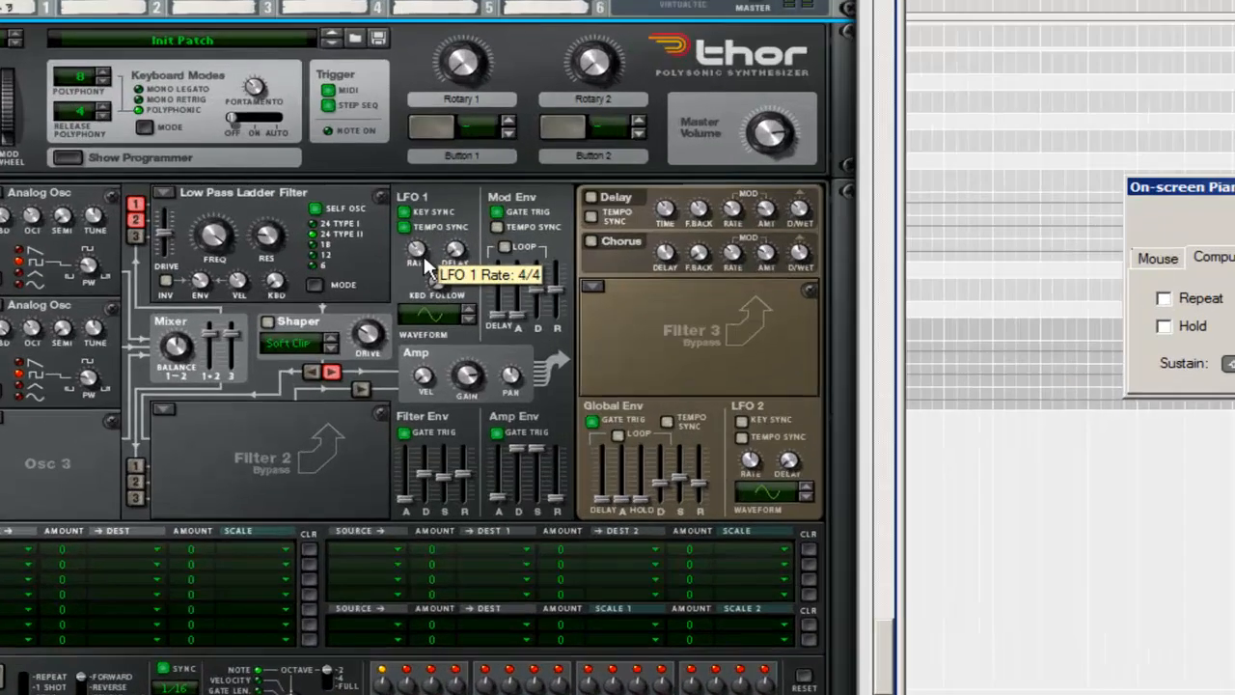
Step: Sync LFO 1 to the tempo at a rate of 4/4, and enable Thor's Chorus and adjust its modulation rate
drag(370, 299, 370, 299)
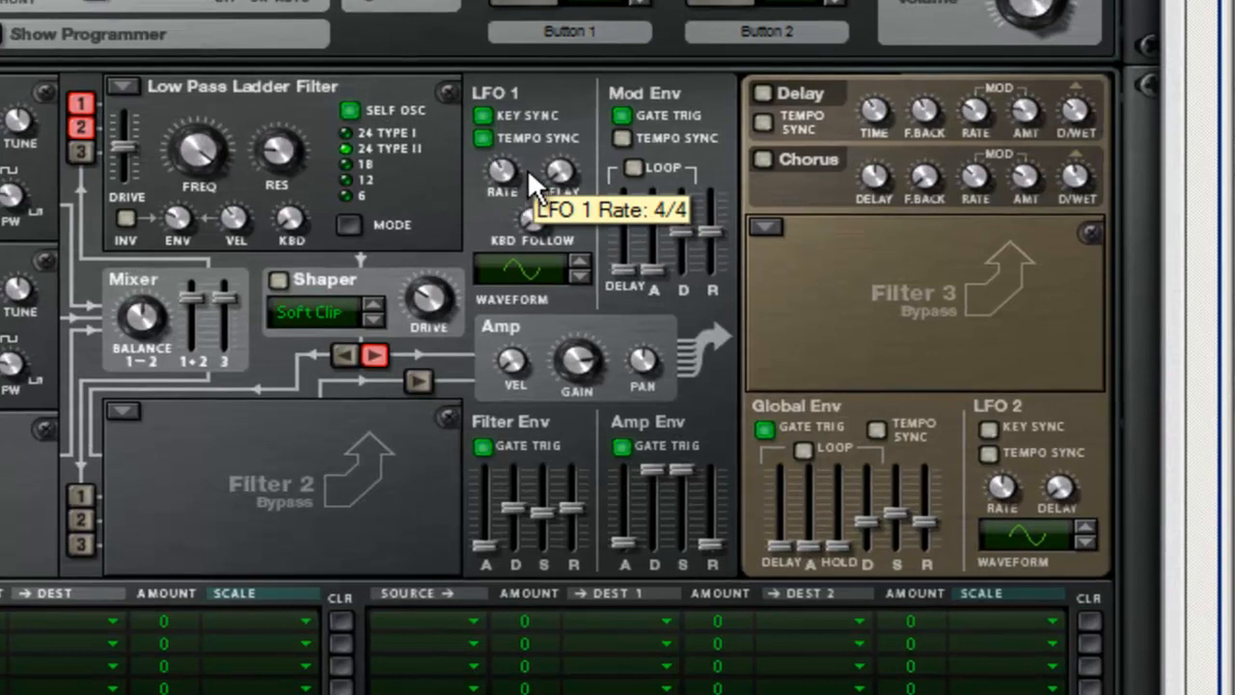
click(760, 156)
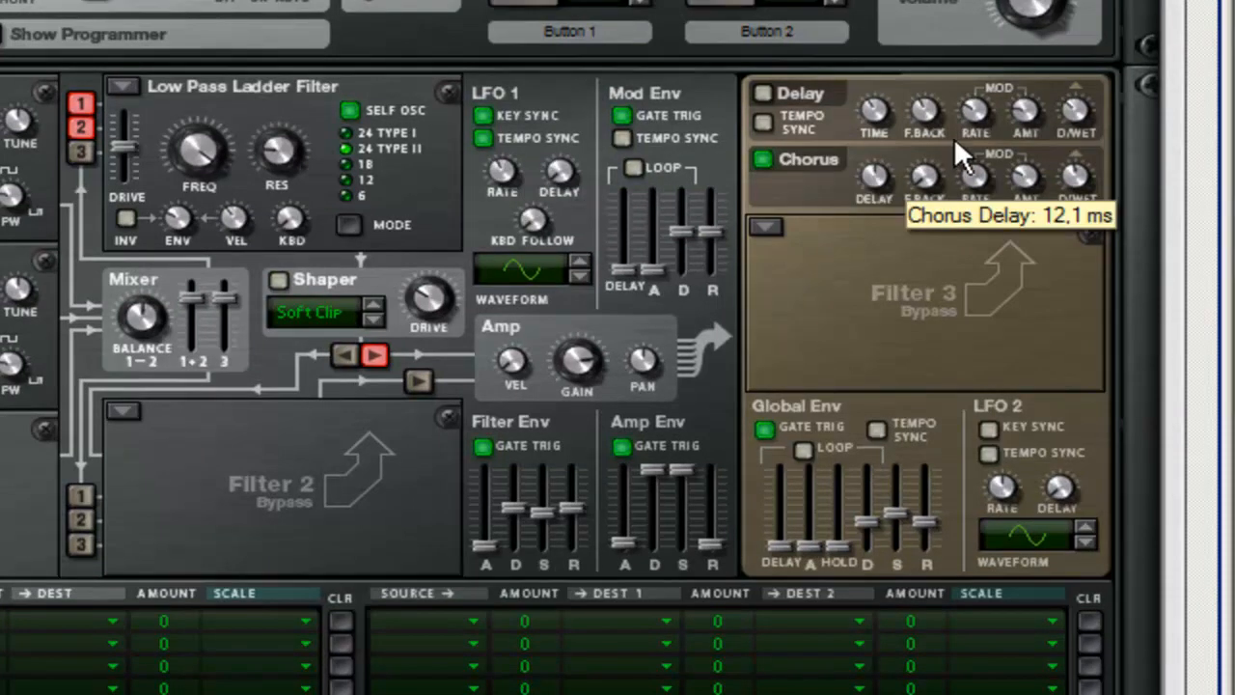
drag(977, 172, 985, 291)
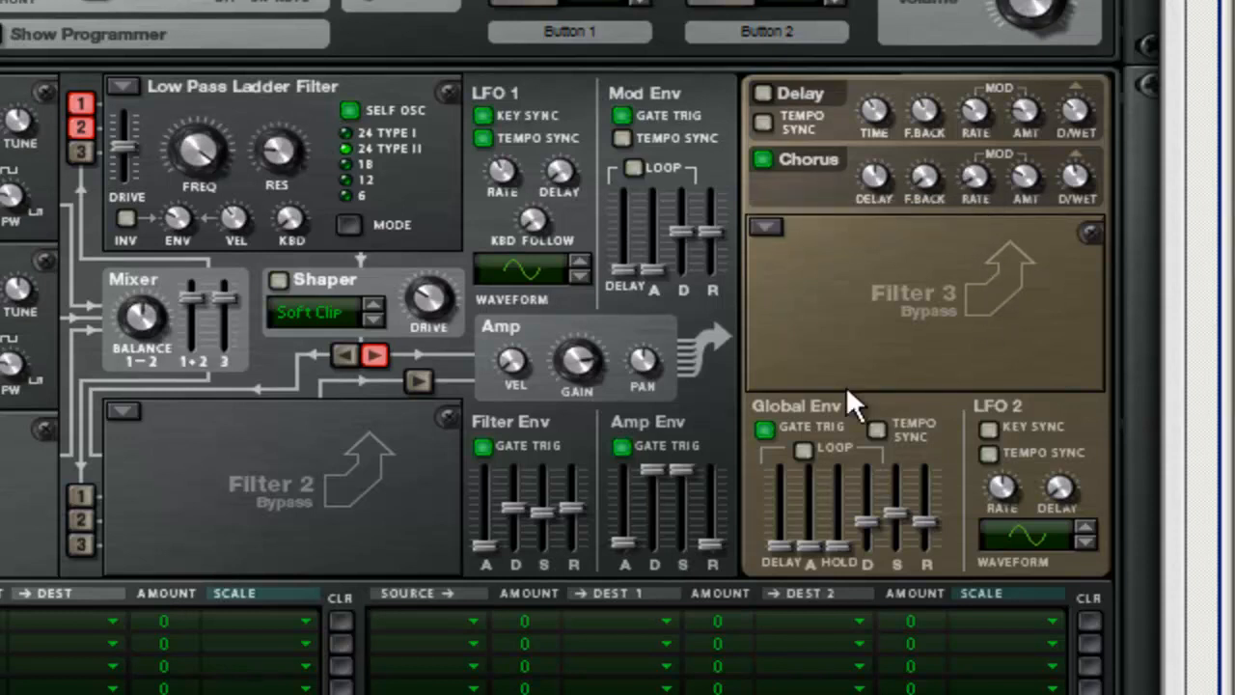
Step: Assign LFO 1 as the source of the first two dual-destination rows in Thor's modulation matrix
click(423, 618)
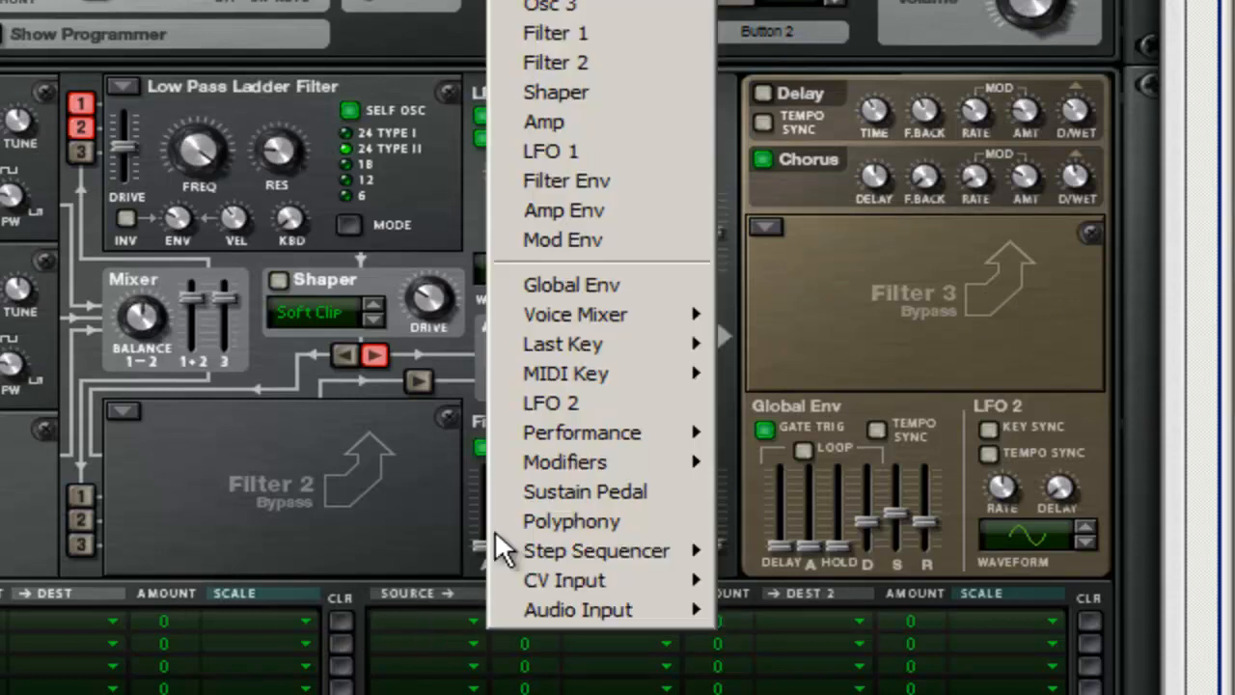
click(545, 151)
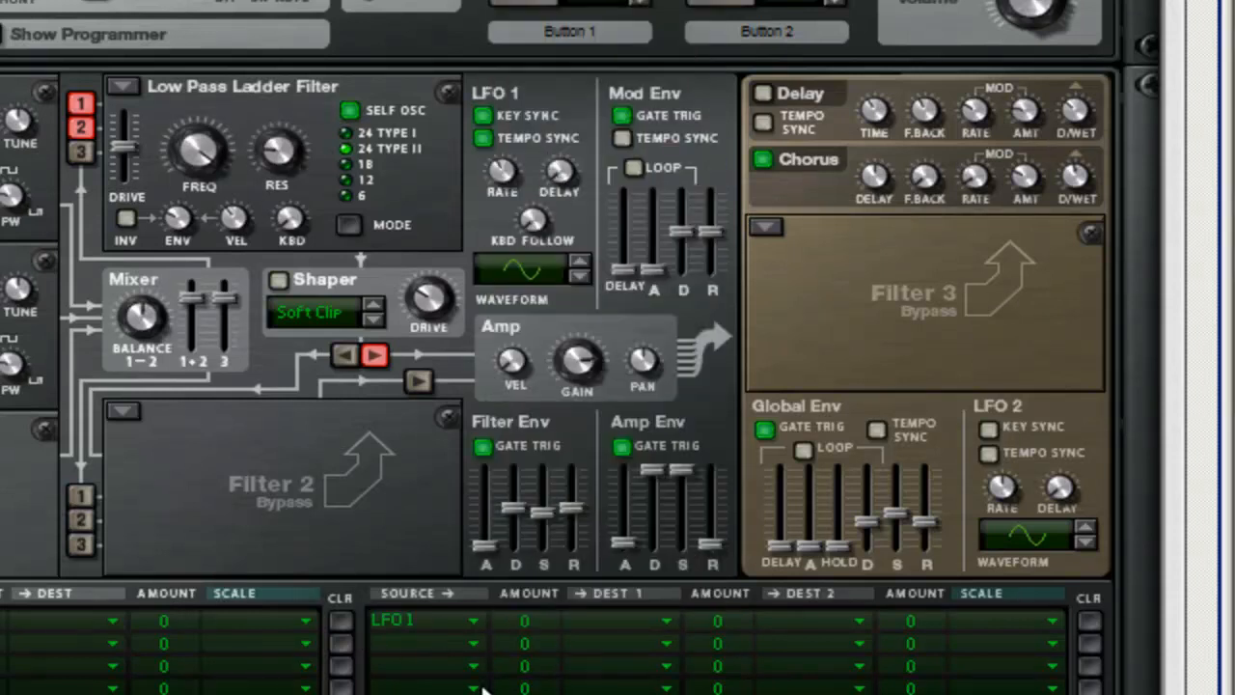
click(429, 641)
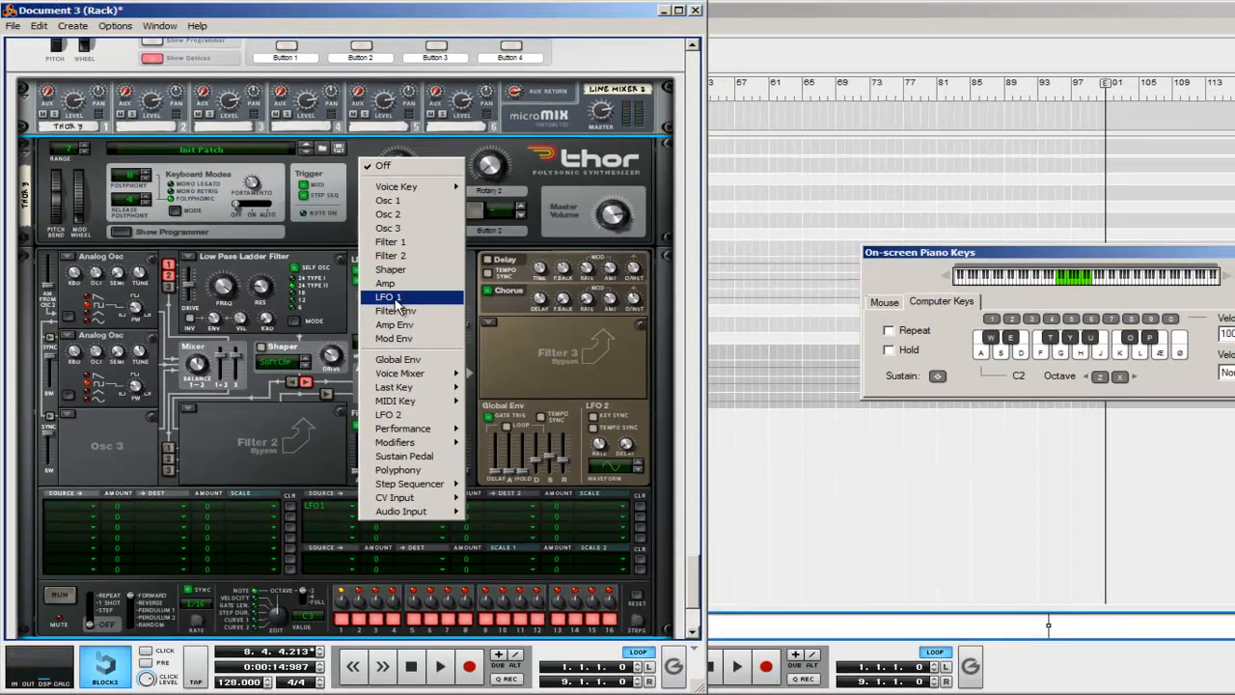
click(529, 171)
Step: Set the first destinations of the two LFO 1 modulation rows to Osc 1 PW and Osc 2 PW
click(413, 502)
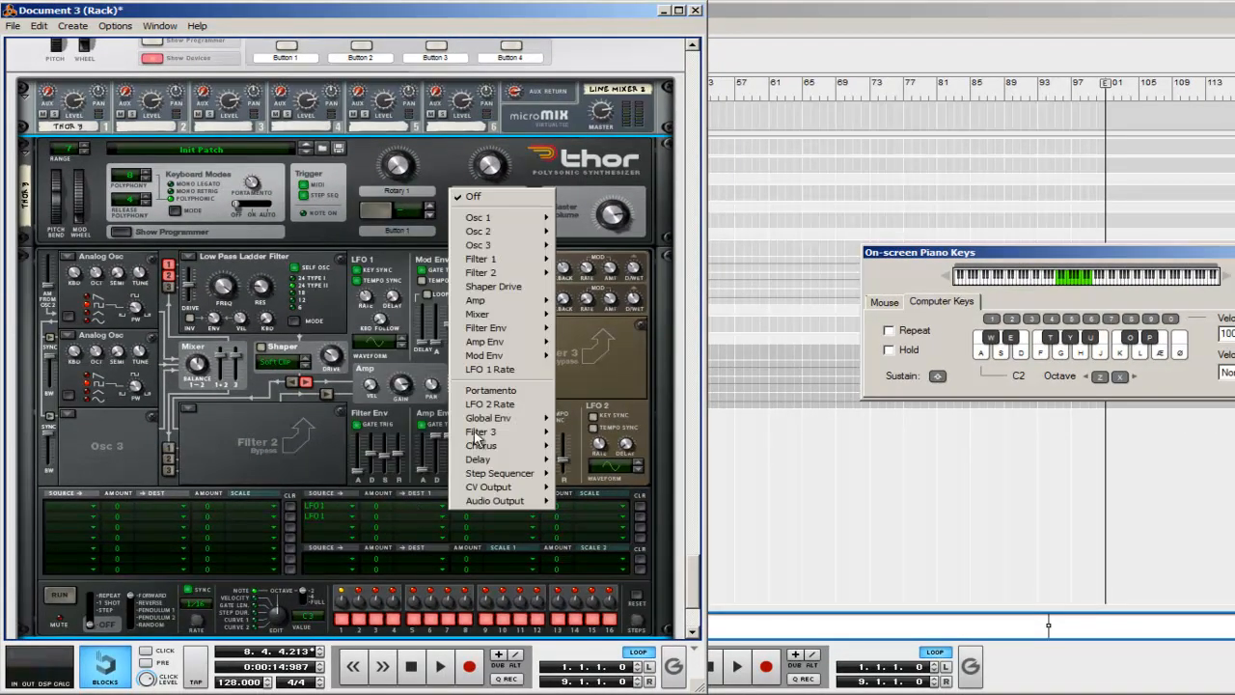
mouse_move(545, 224)
click(579, 245)
click(413, 516)
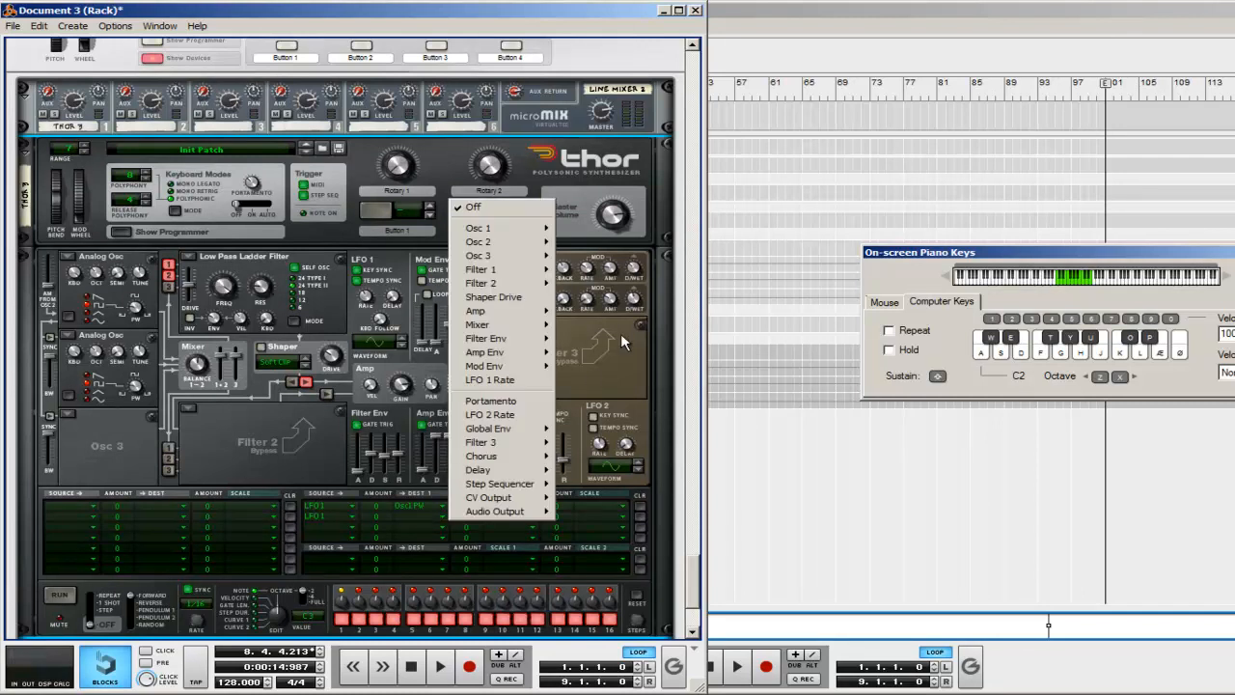
mouse_move(521, 248)
click(579, 272)
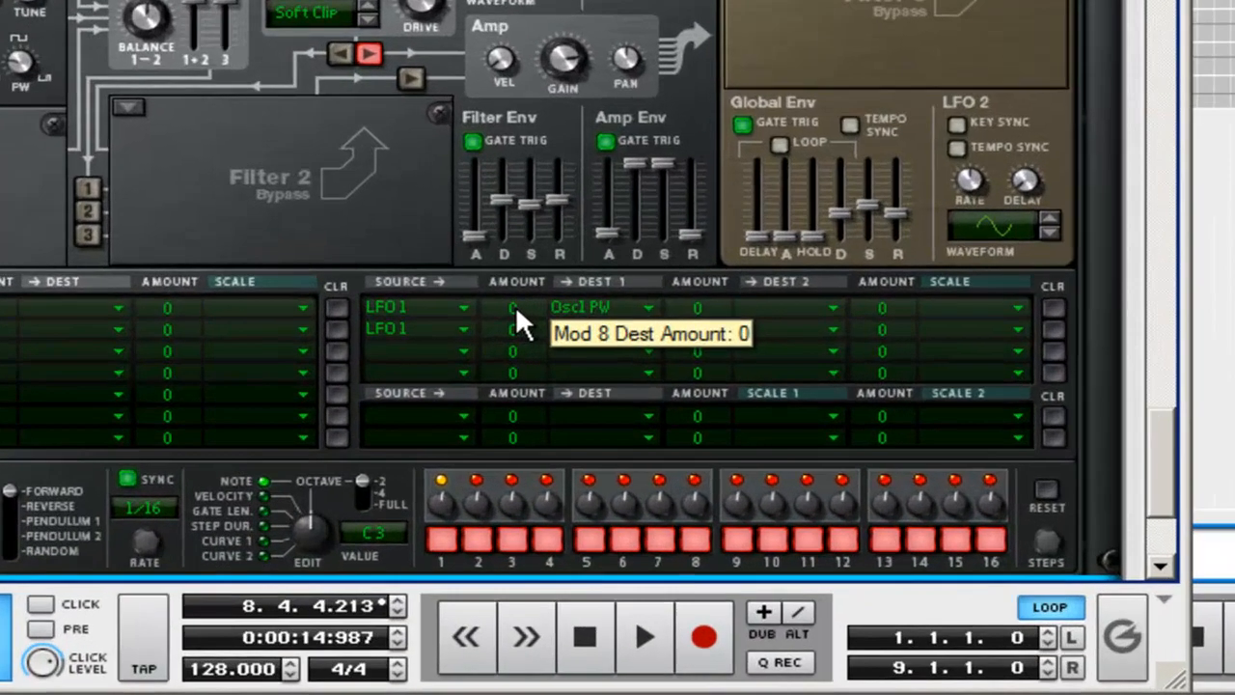
Step: Set the LFO 1 modulation amount to 59 for Osc 1 PW and -59 for Osc 2 PW
drag(377, 507, 378, 505)
drag(532, 287, 553, 159)
drag(544, 295, 545, 288)
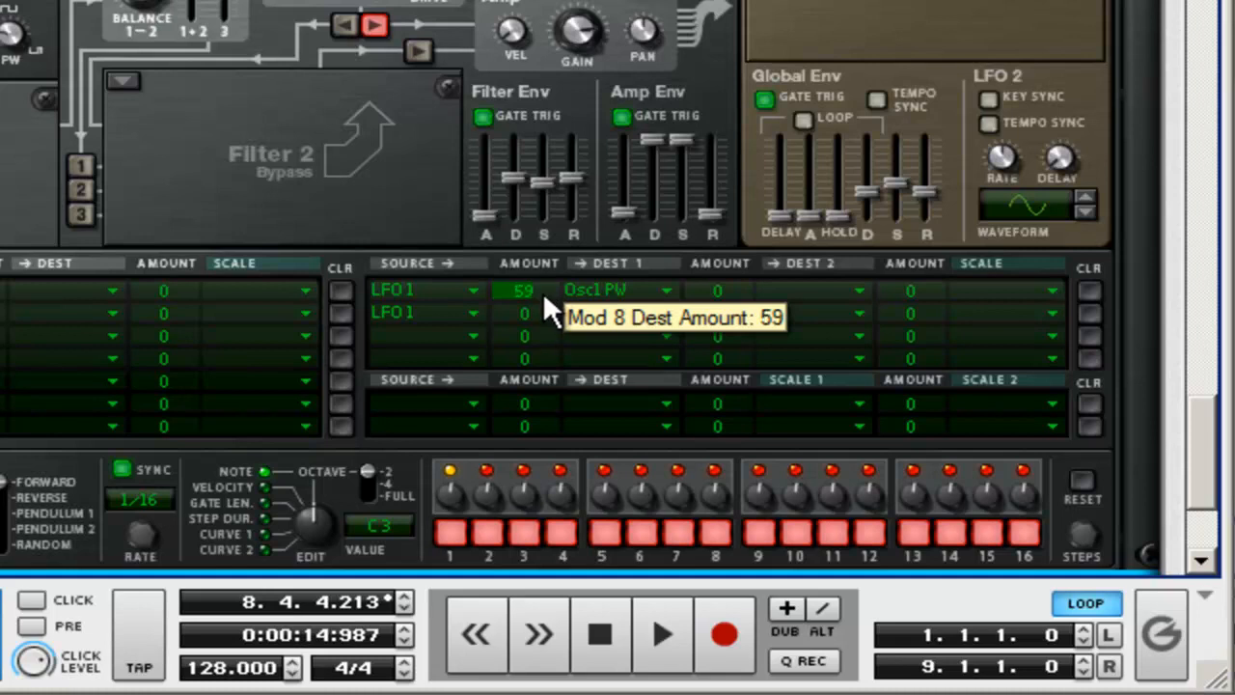
drag(542, 311, 536, 441)
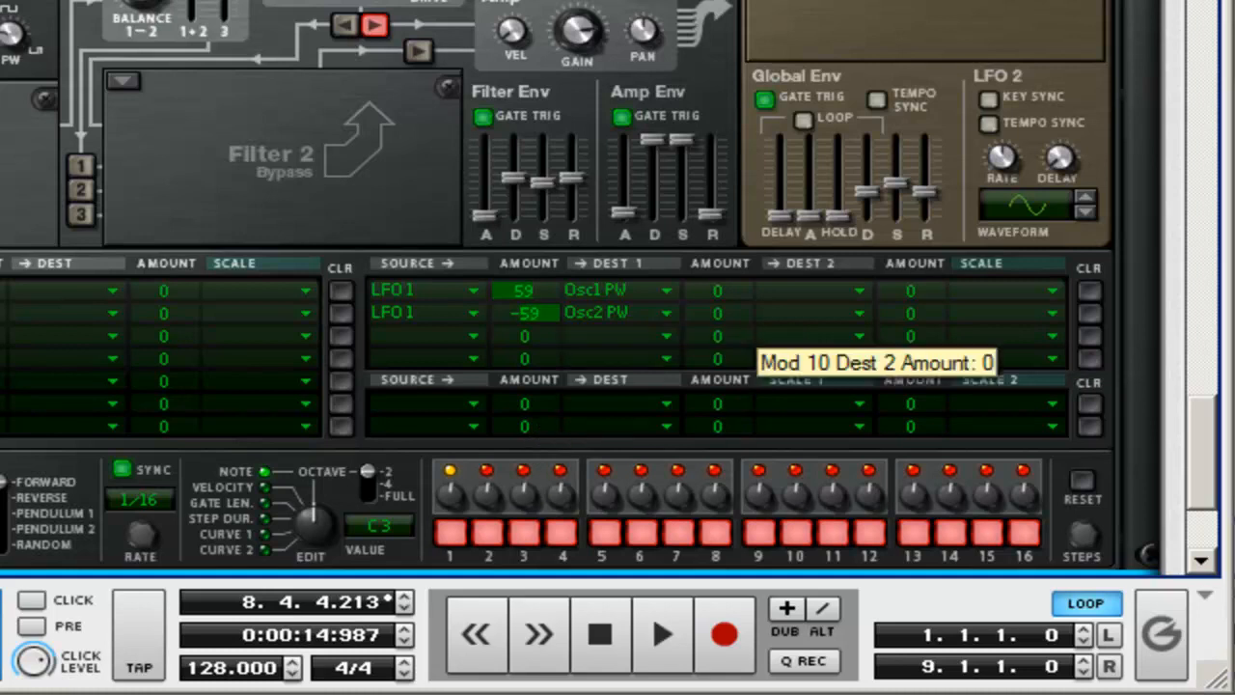
Step: Create an MClass Equalizer below Thor and boost its highs by enabling the Hi Shelf and raising its gain
scroll(880, 137, down, 5)
scroll(879, 138, down, 1)
scroll(926, 5, up, 5)
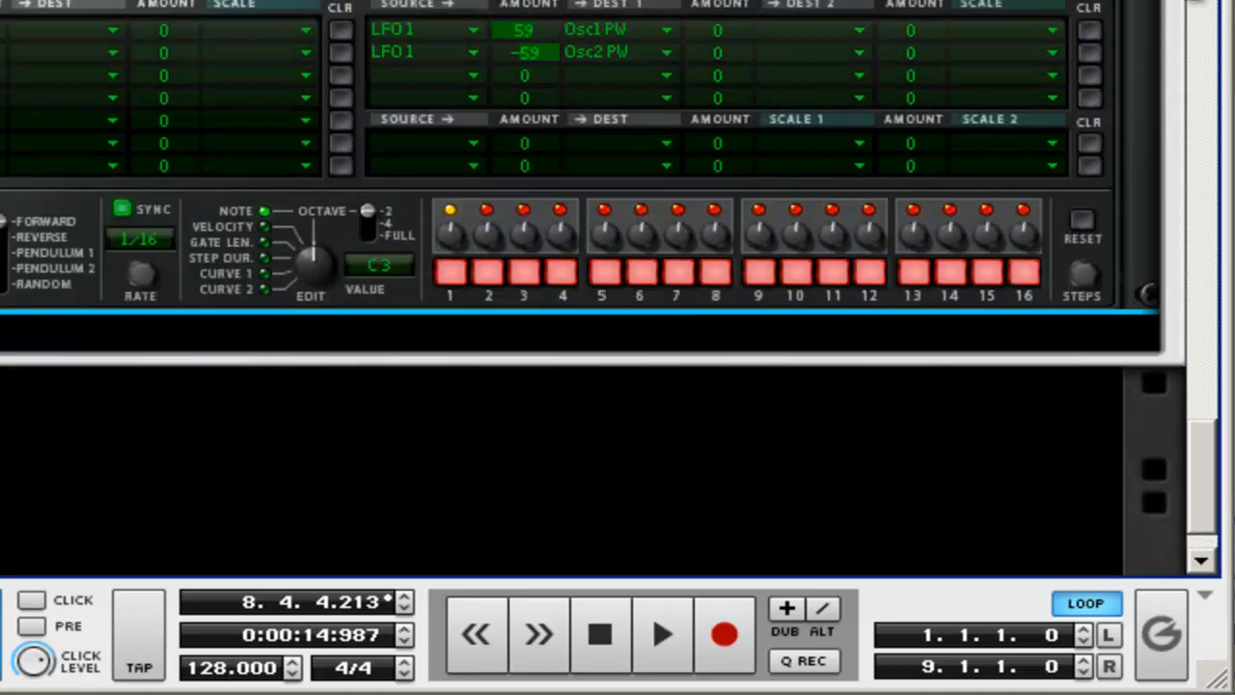
scroll(927, 10, down, 3)
scroll(928, 10, down, 1)
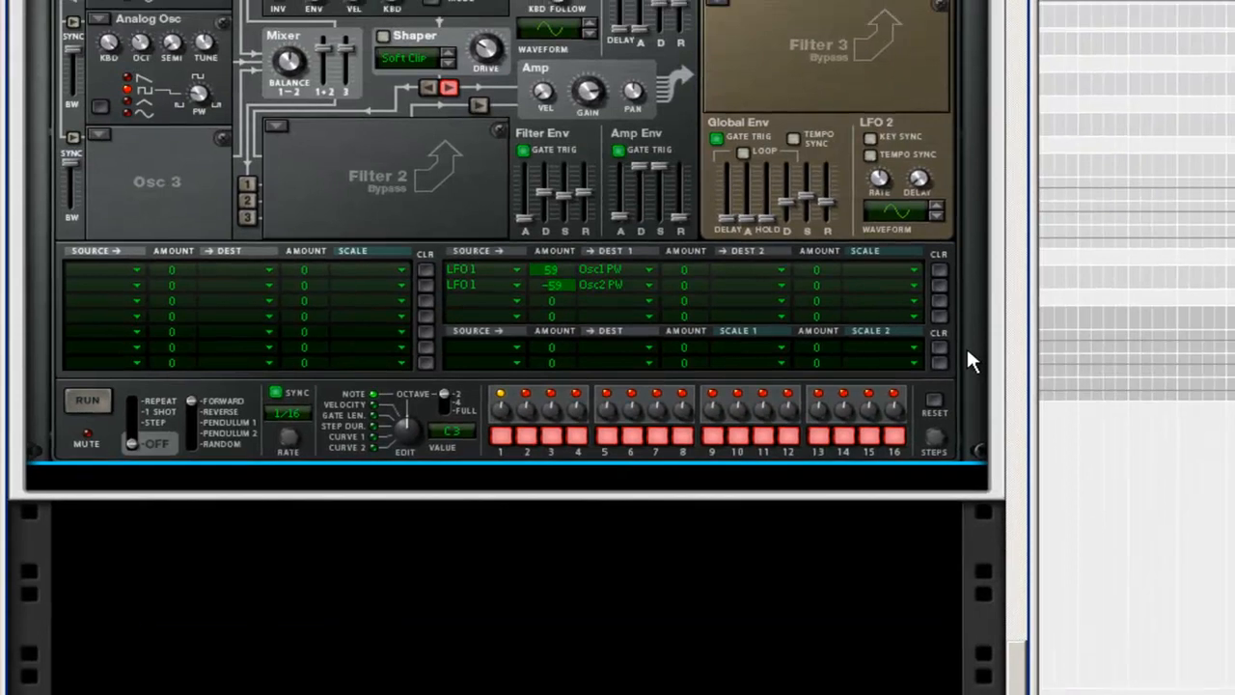
right_click(1000, 321)
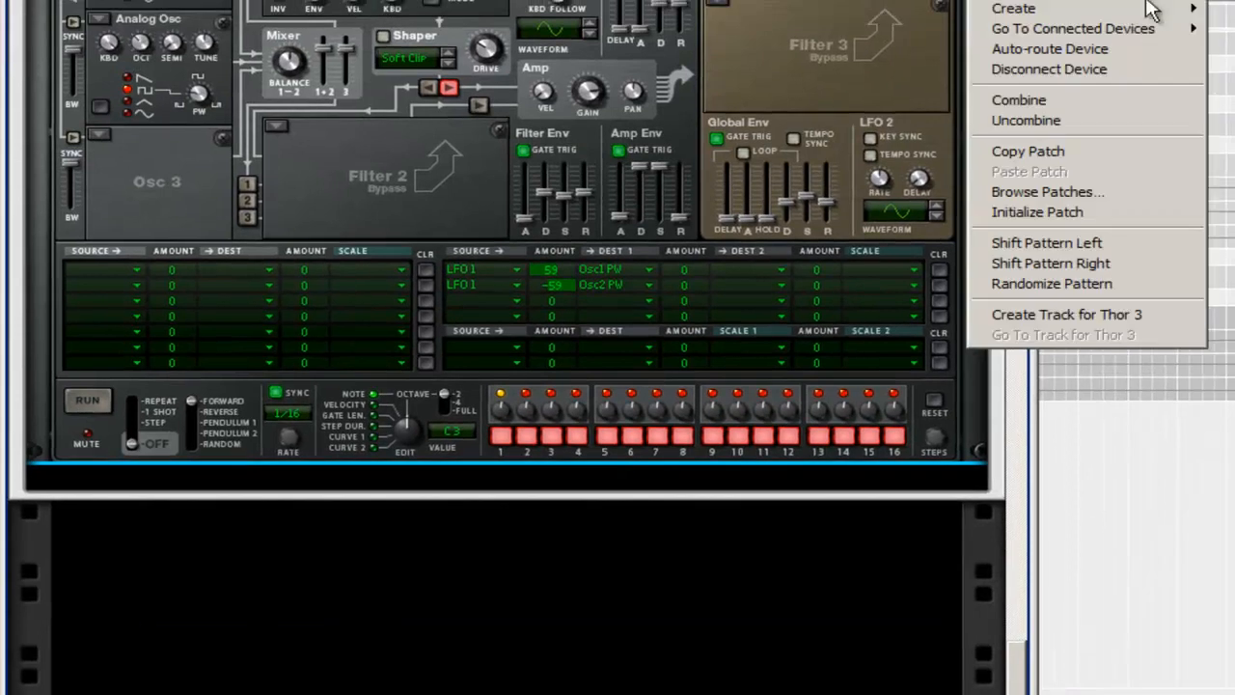
mouse_move(1158, 9)
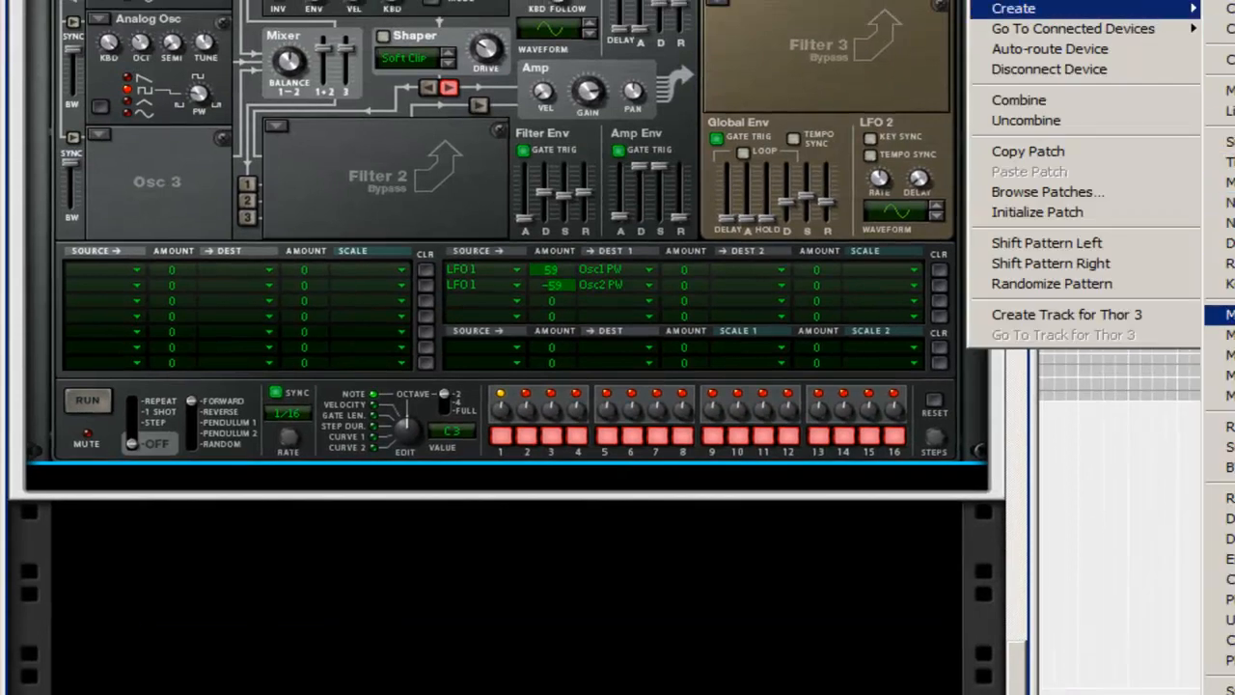
click(1220, 313)
click(881, 479)
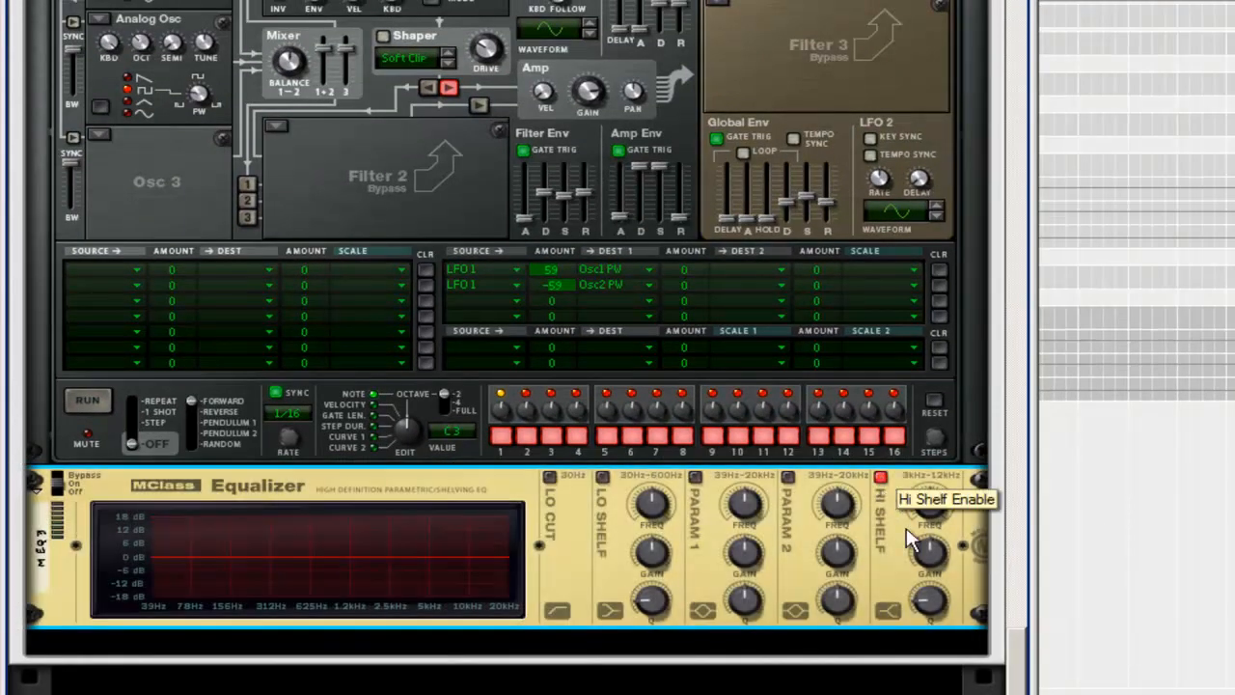
drag(932, 561, 934, 541)
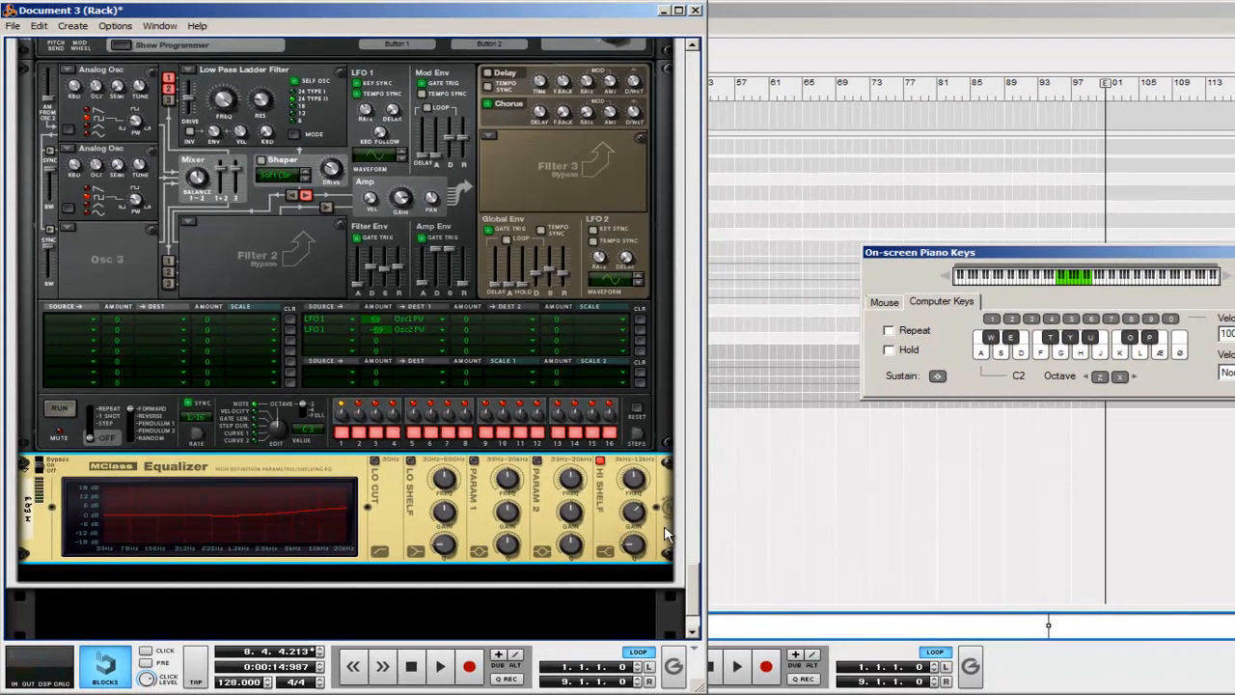
Step: Create a BV512 Digital Vocoder below the equalizer, set it to 4 bands and try its Shift control
right_click(666, 534)
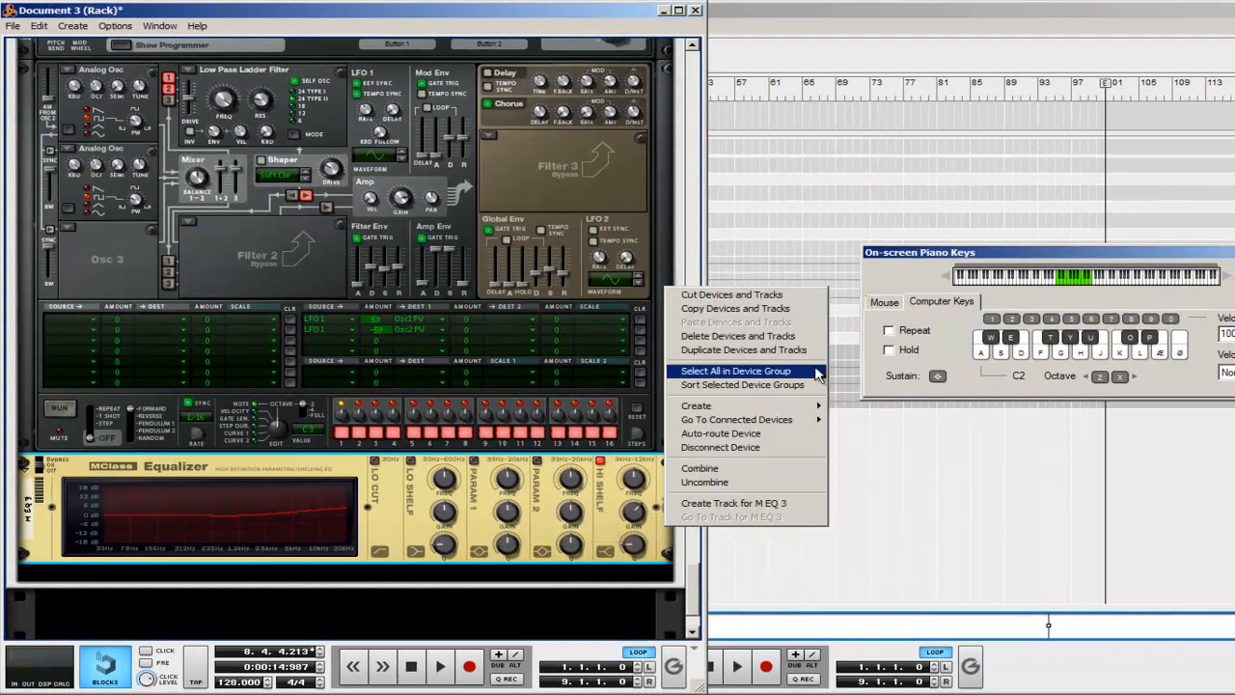
mouse_move(795, 405)
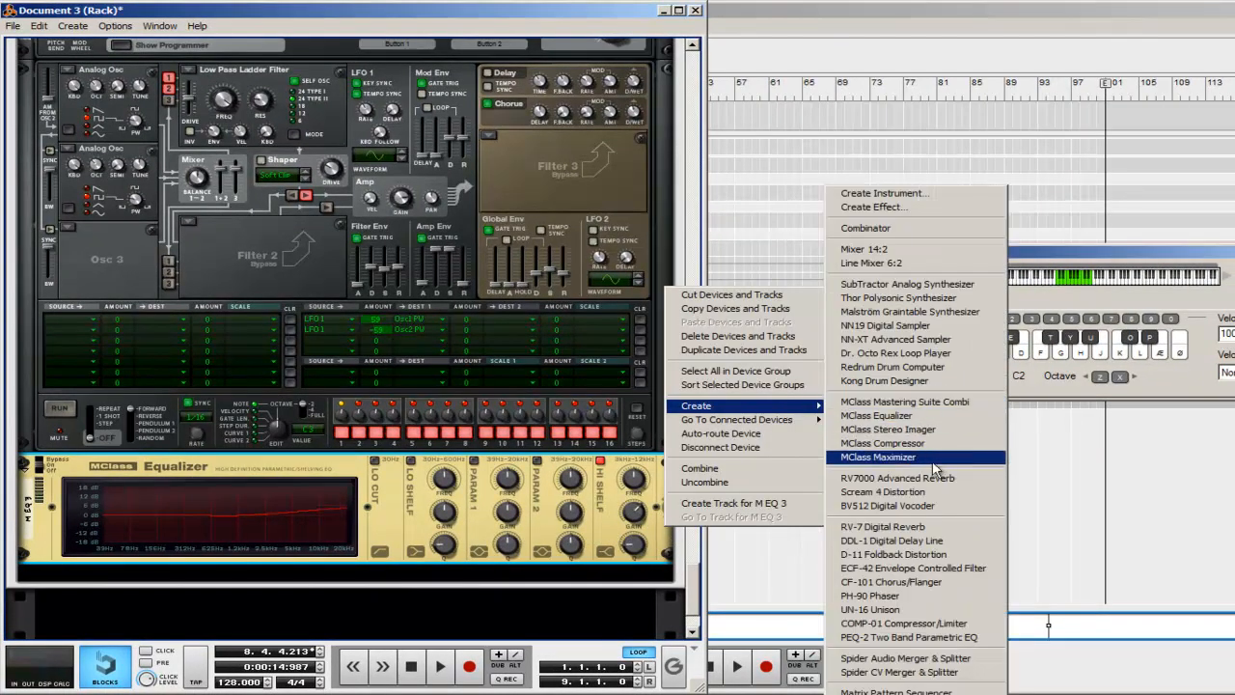
click(888, 504)
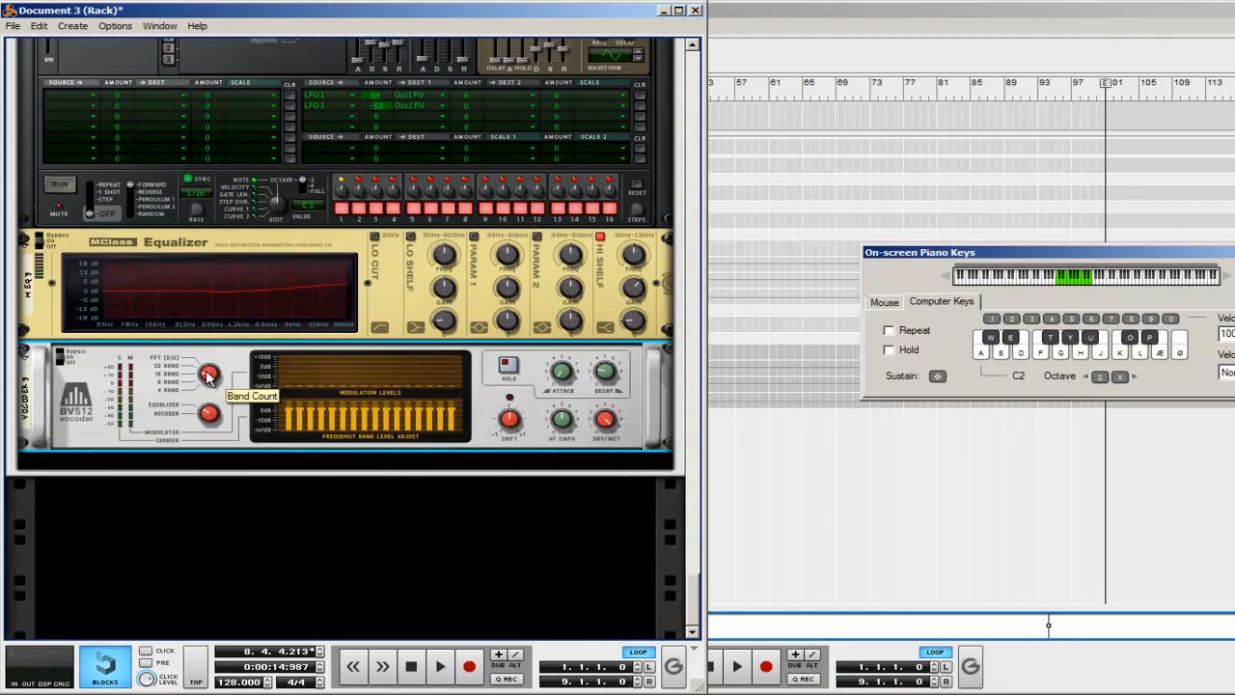
drag(209, 376, 209, 392)
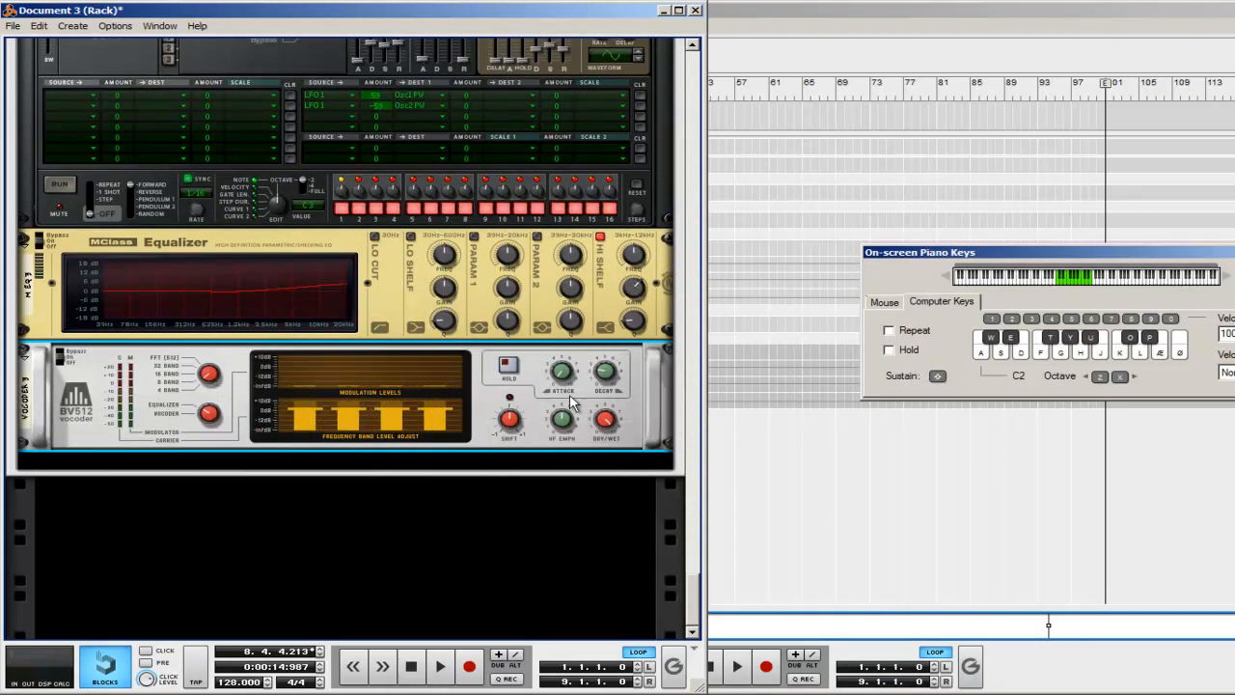
drag(511, 421, 516, 423)
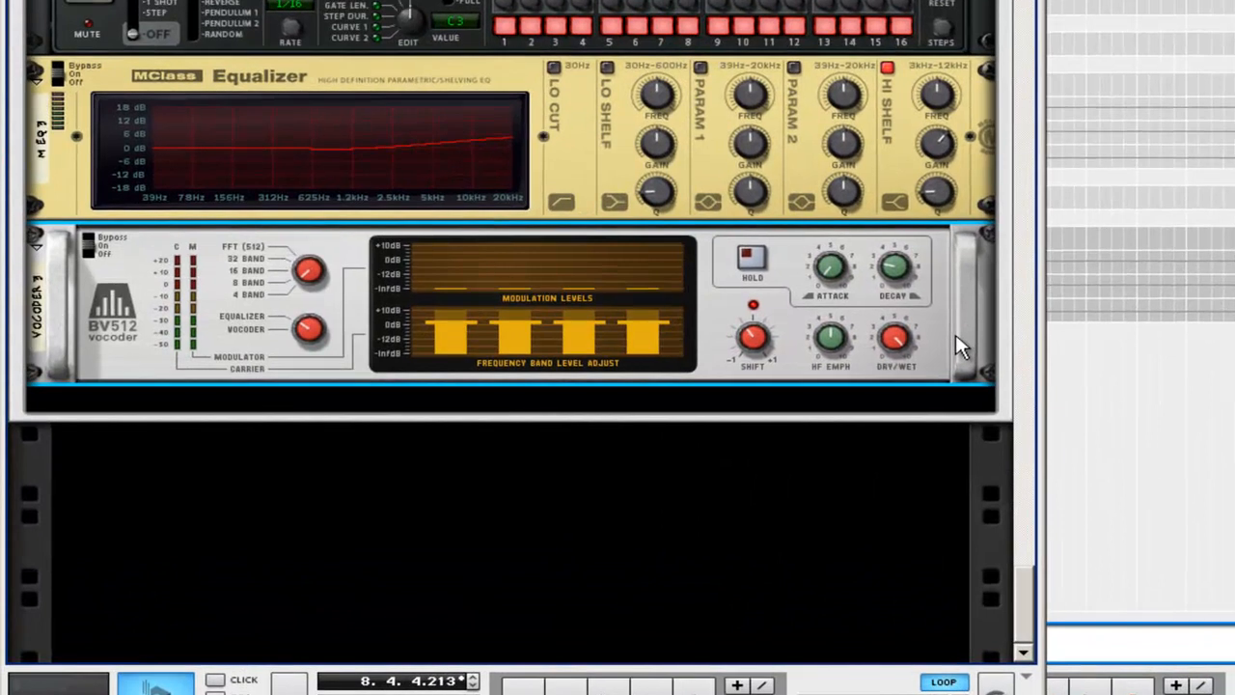
Step: Create a Scream 4 Distortion below the vocoder and initialize its patch
right_click(647, 418)
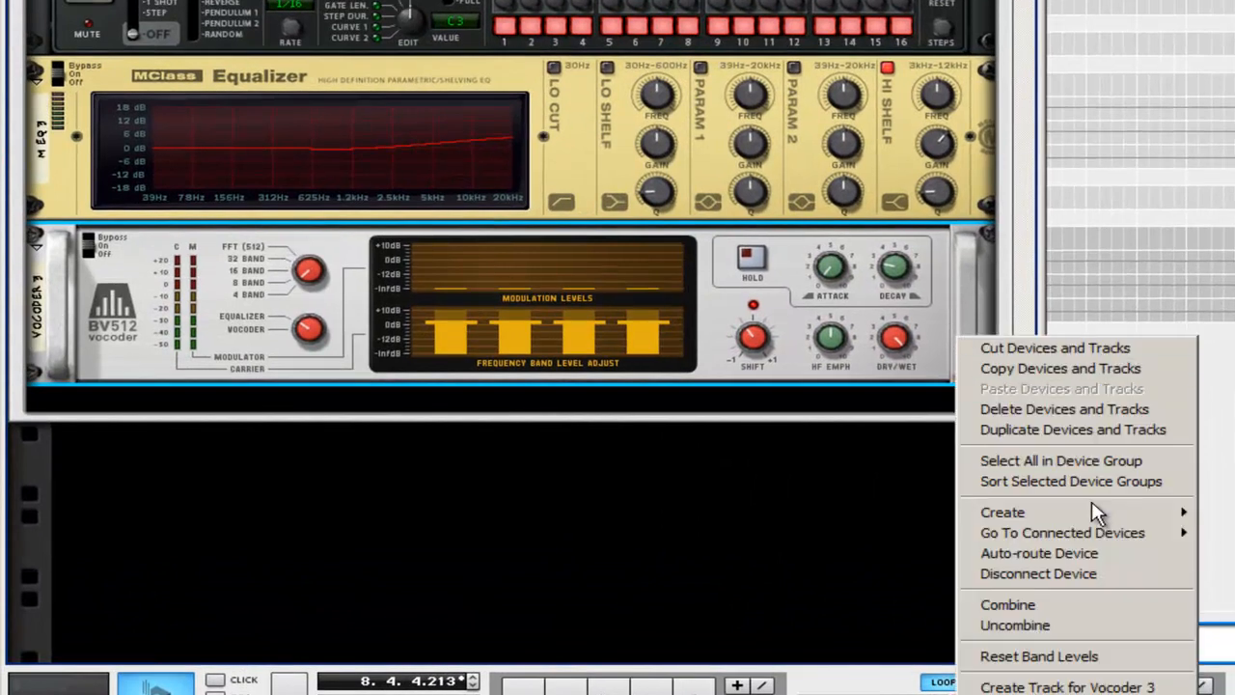
mouse_move(1096, 517)
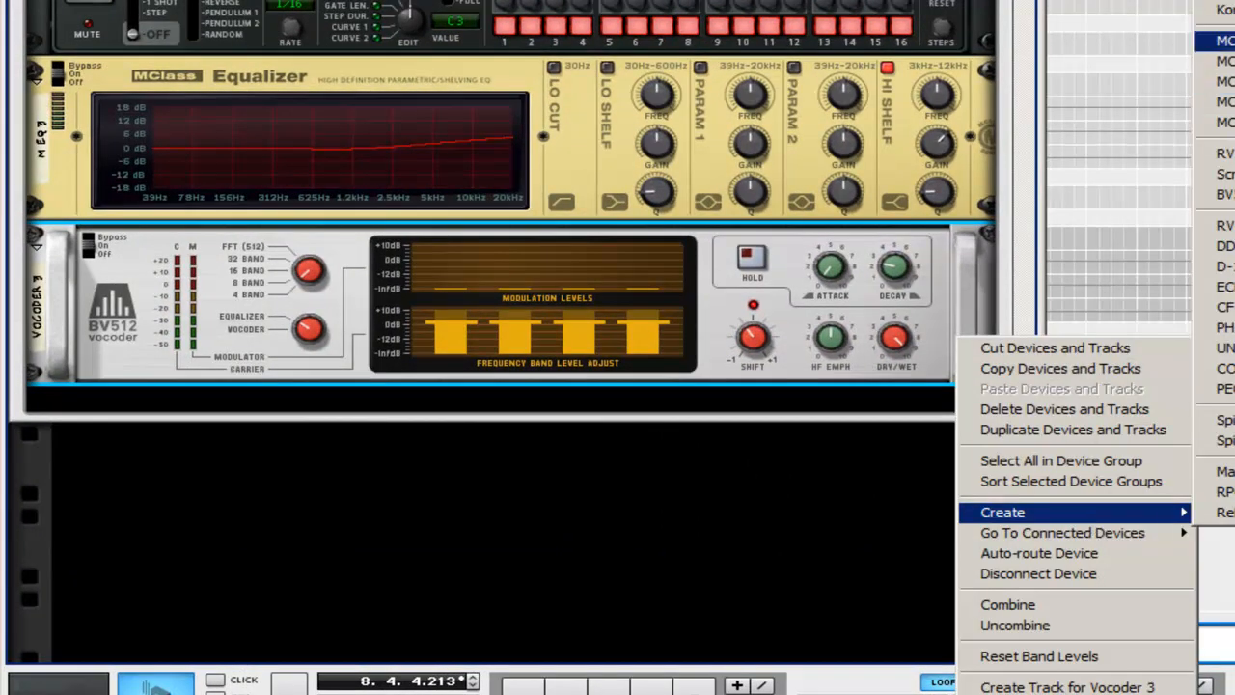
click(1217, 173)
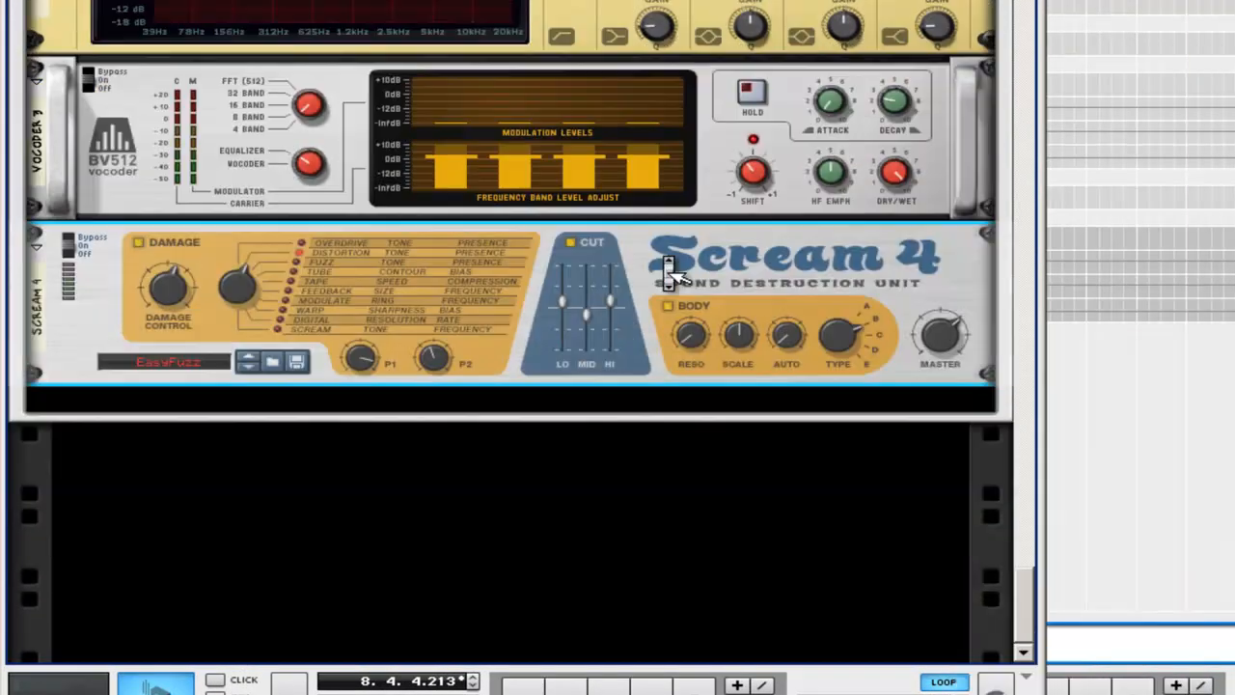
right_click(209, 325)
click(338, 263)
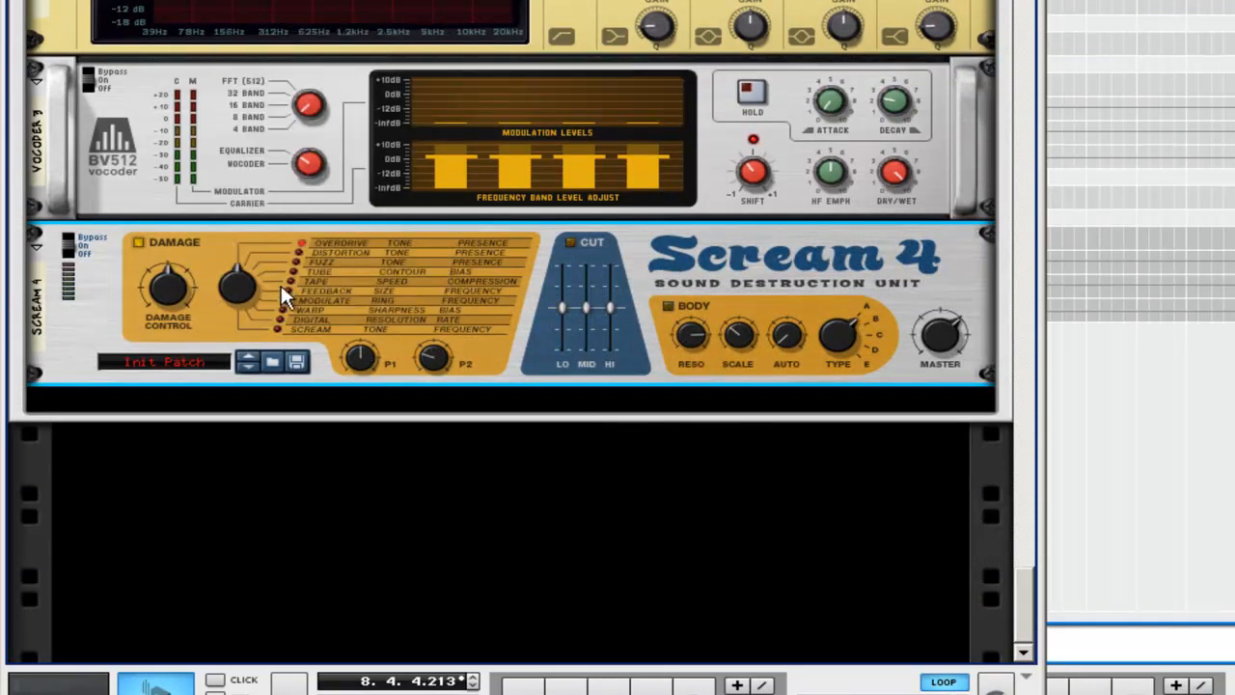
Step: Set the Scream 4 to Warp with P1 and P2 at maximum, and enable Body with minimum Reso and maximum Scale
click(284, 310)
drag(359, 365, 354, 296)
drag(429, 365, 431, 330)
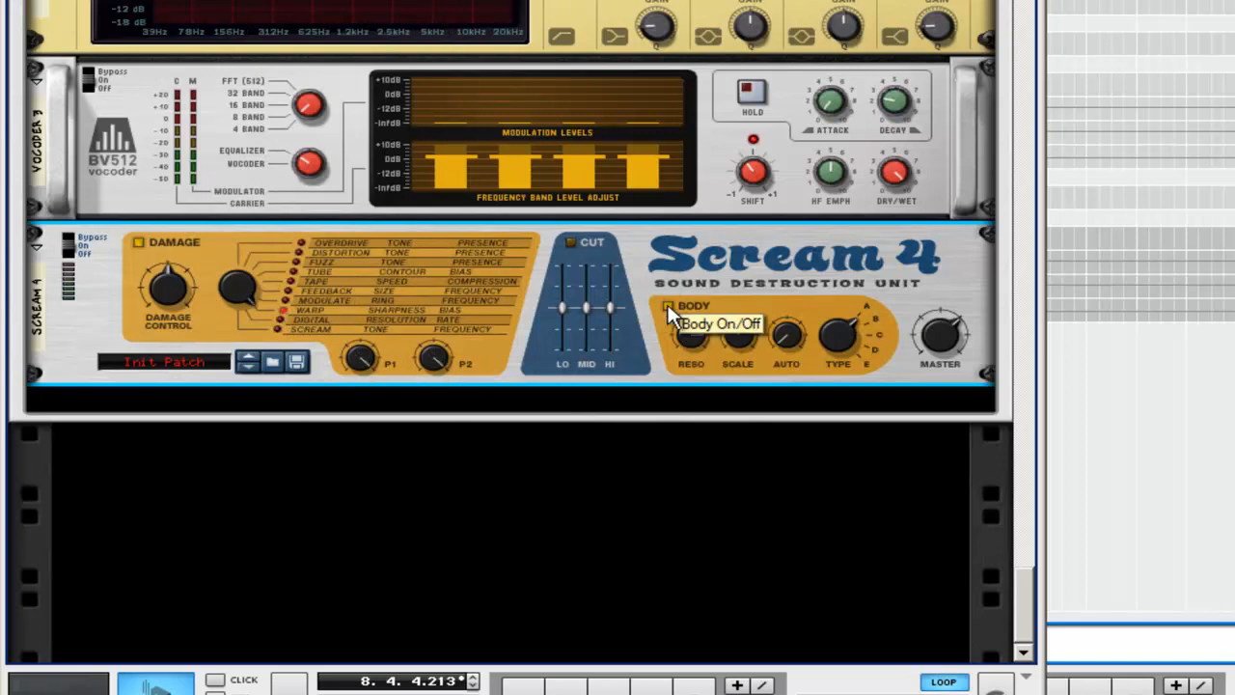
drag(689, 335, 716, 429)
drag(733, 345, 741, 283)
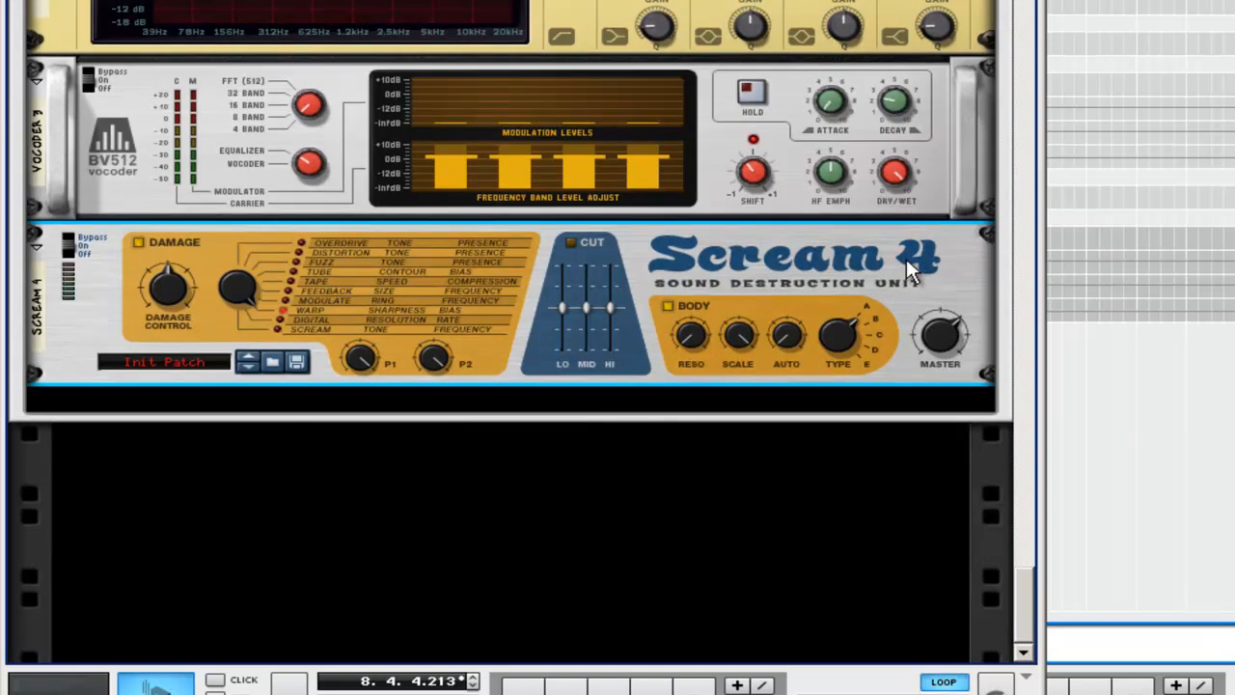
Step: Create a second Scream 4 Distortion set to Warp, with P1, P2 and Body Scale at maximum and Body Reso at minimum
right_click(906, 258)
mouse_move(1025, 441)
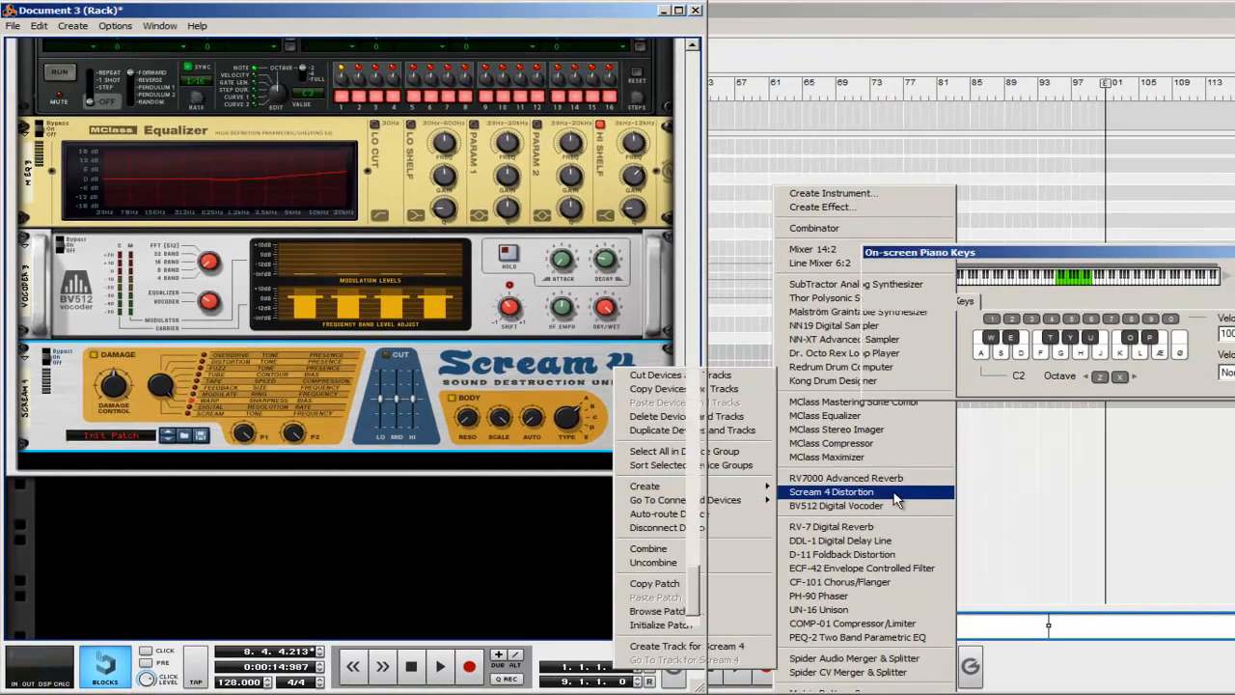
click(1199, 444)
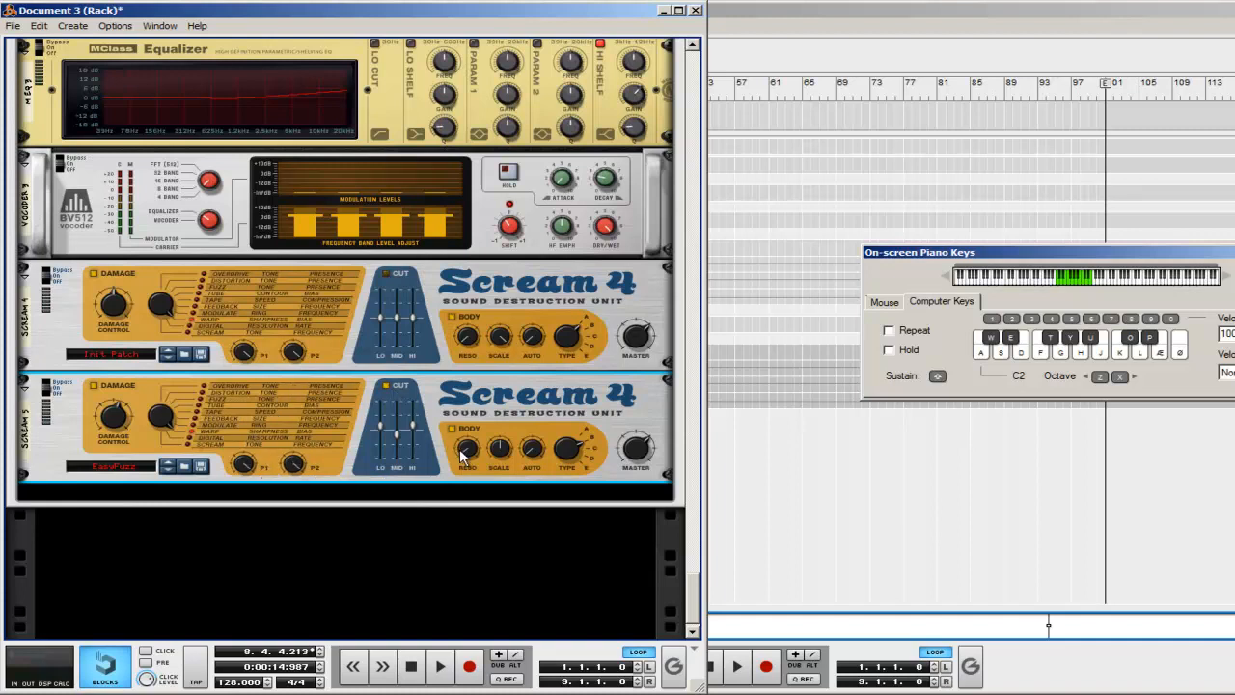
mouse_move(467, 457)
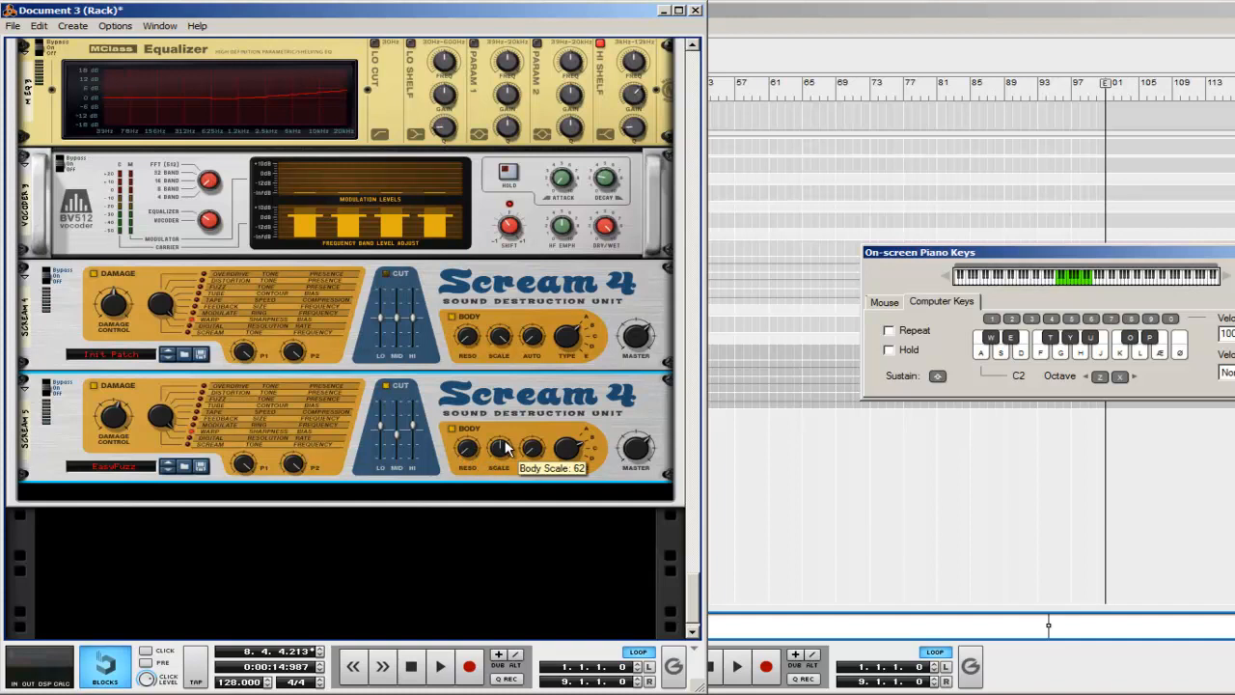
drag(502, 448, 502, 426)
Step: Create a third Scream 4 Distortion below the second one and initialize its patch
scroll(328, 409, down, 1)
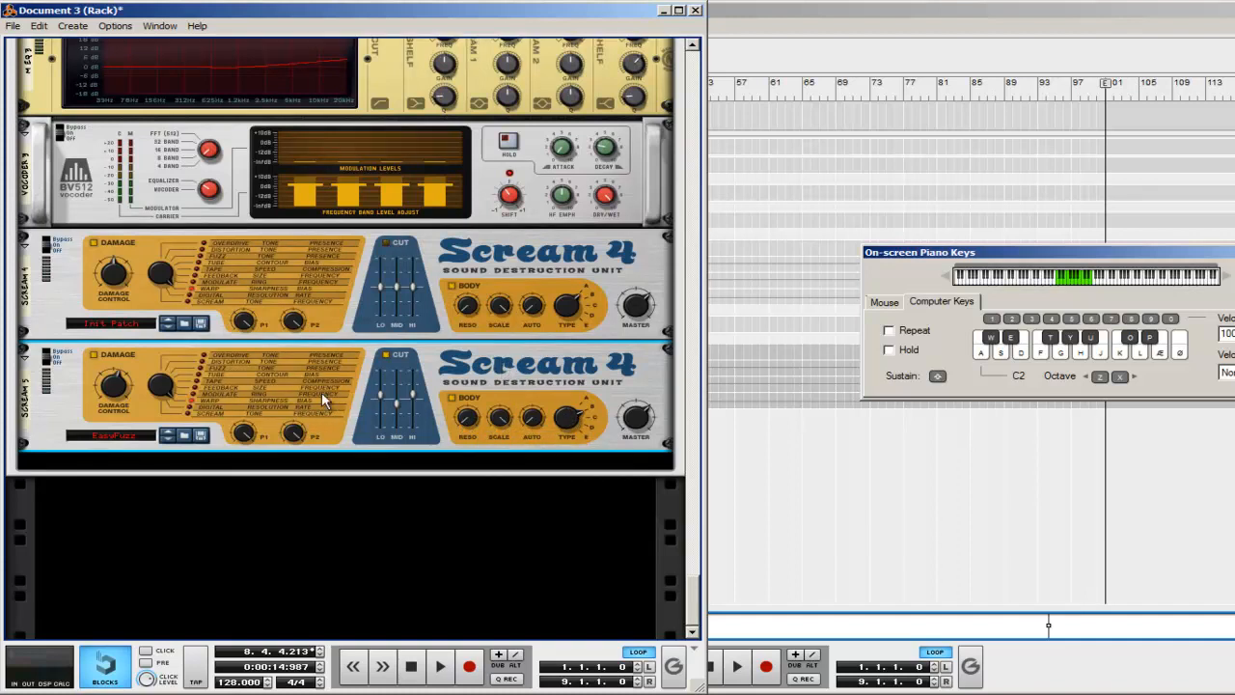
right_click(339, 402)
mouse_move(452, 226)
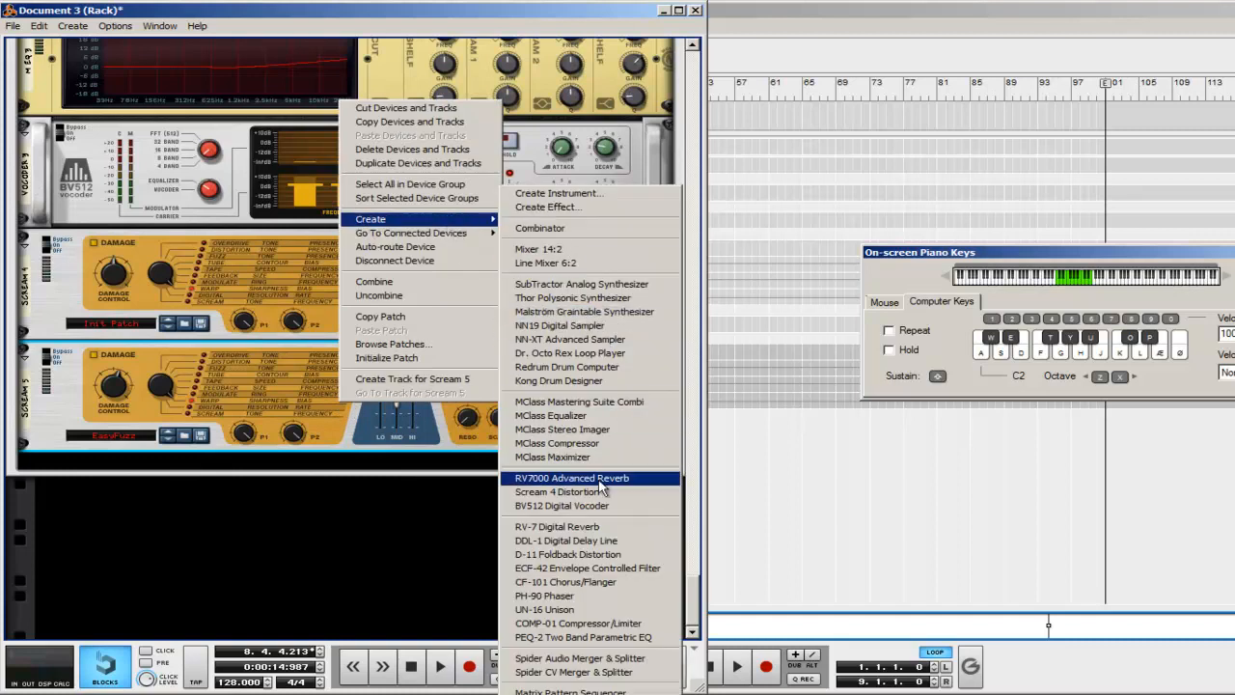
click(595, 491)
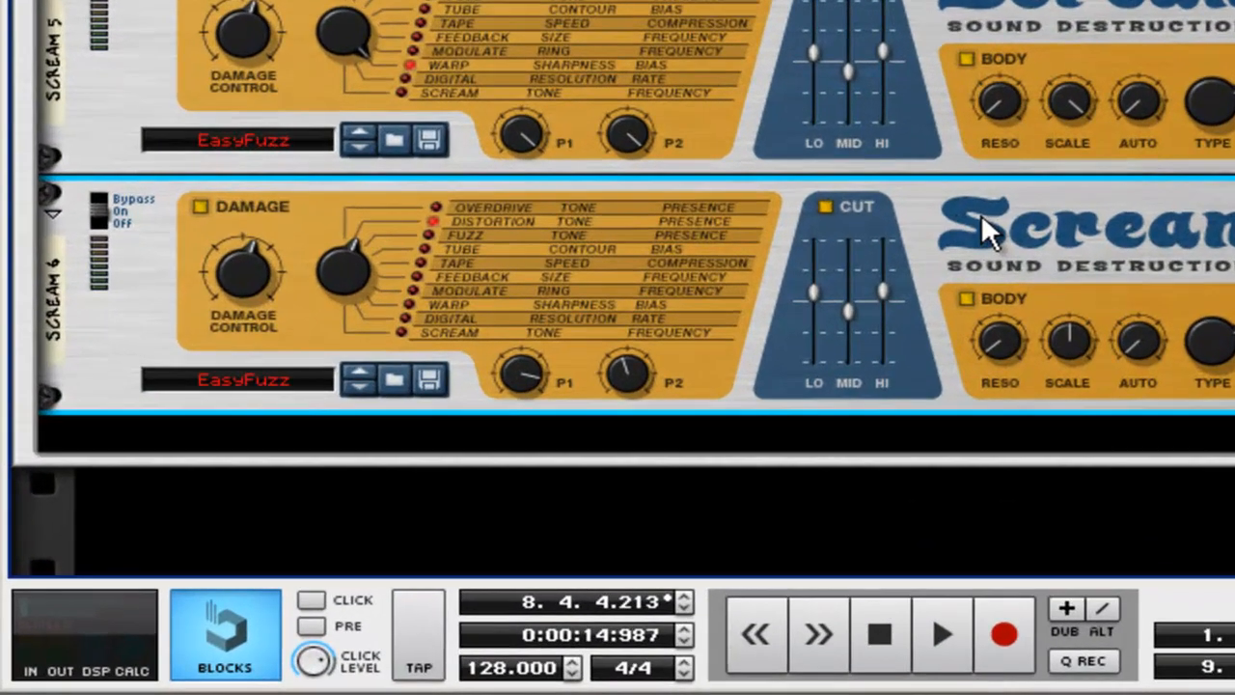
right_click(458, 469)
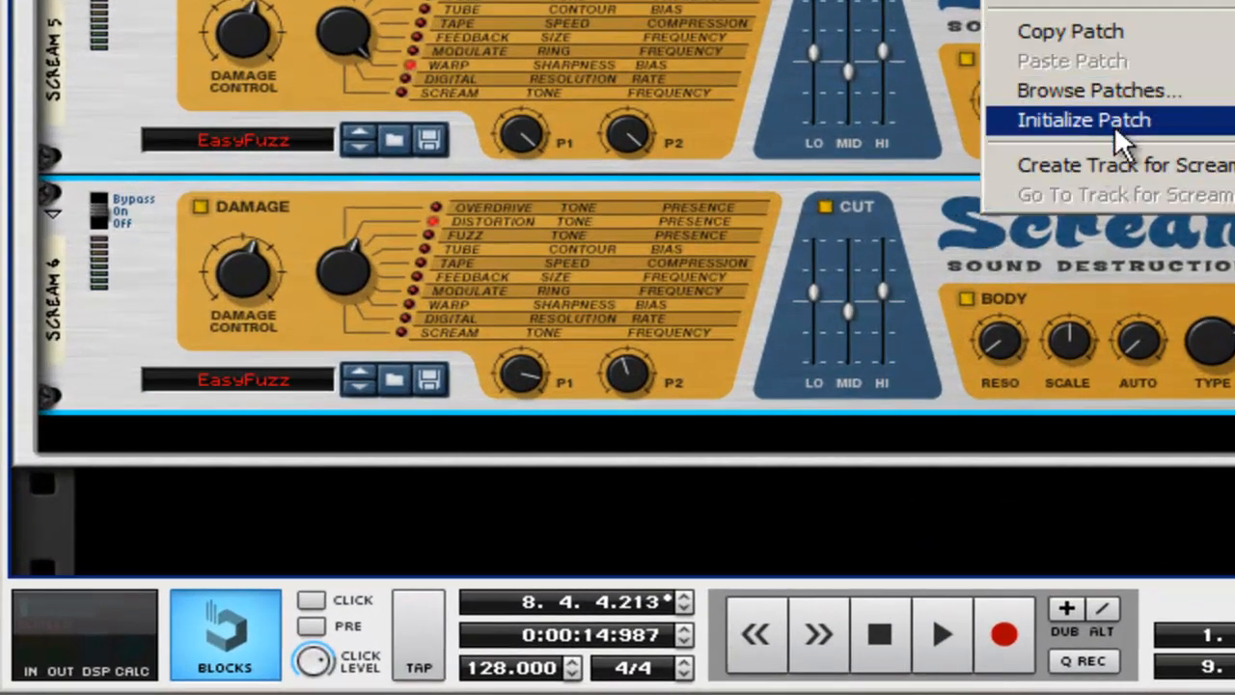
click(1114, 122)
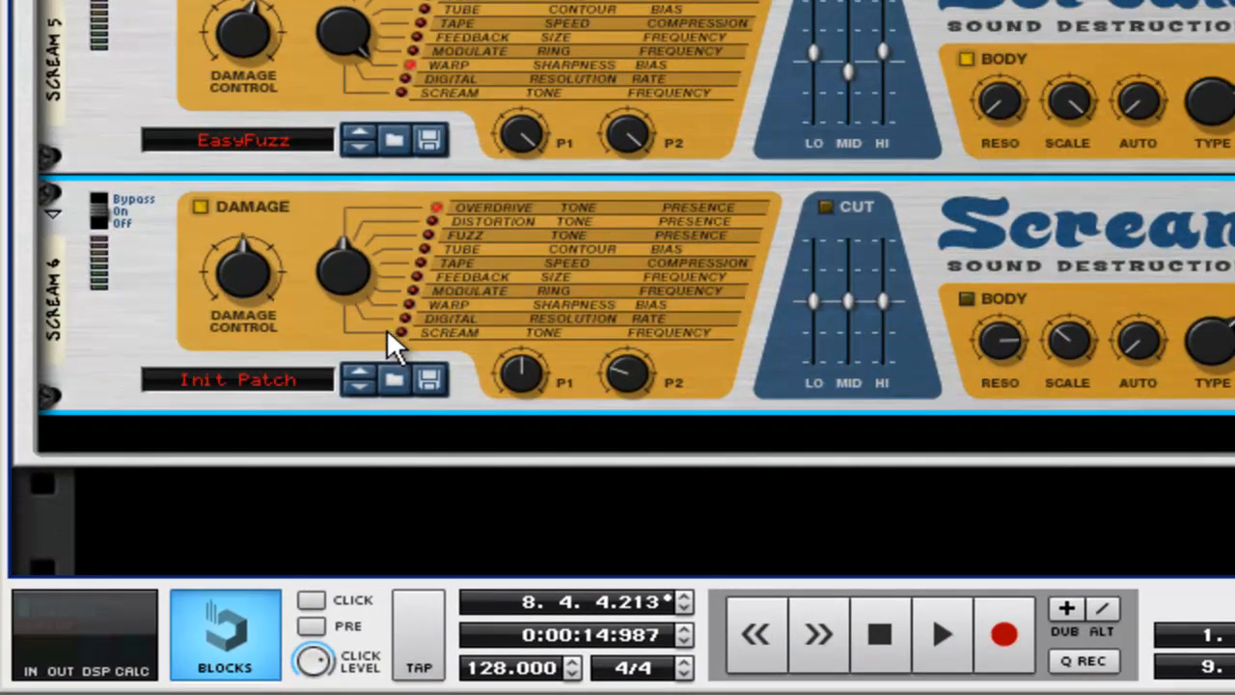
Step: Set the third Scream 4 to Digital with more damage, maximum P1 and P2, Cut with raised mids, and Body with minimum Reso and maximum Scale
drag(250, 287, 250, 253)
click(825, 206)
drag(849, 297, 850, 285)
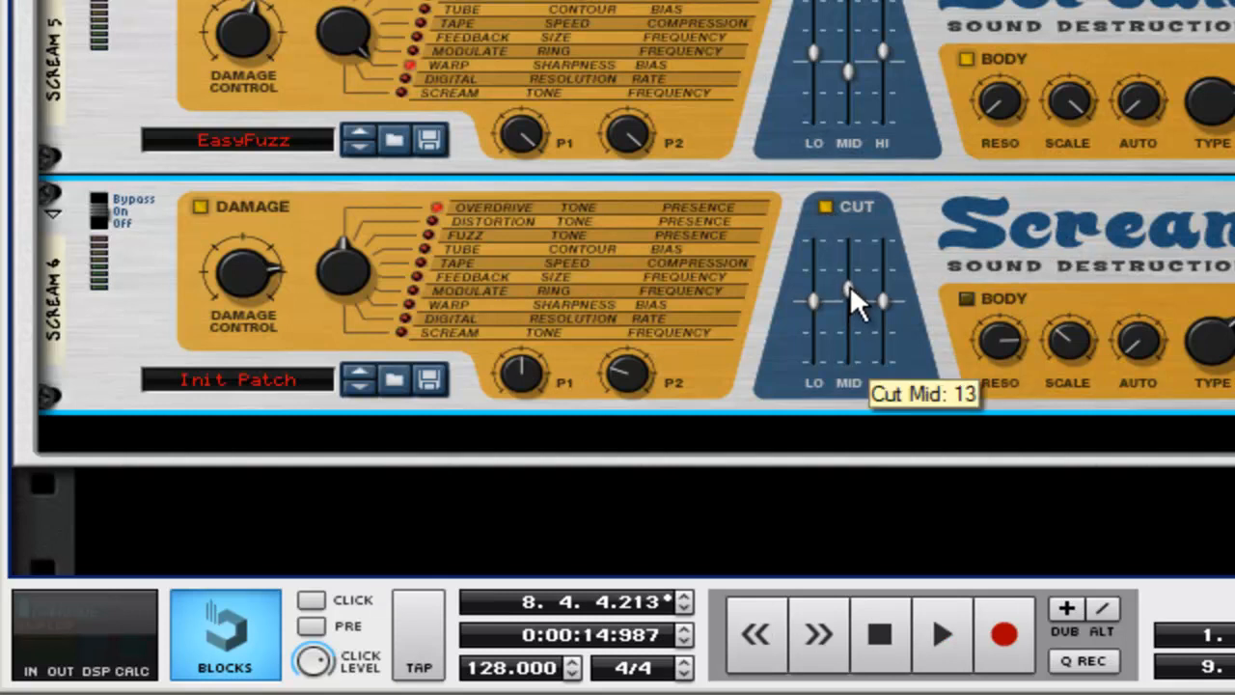
click(411, 304)
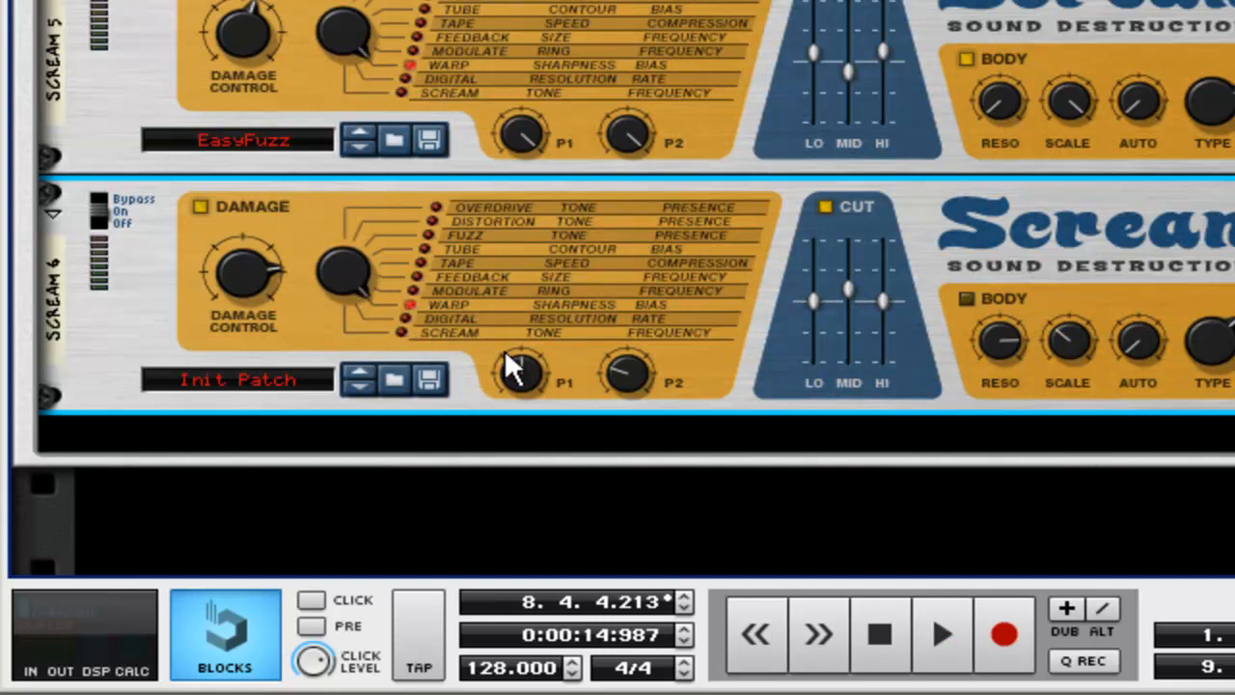
click(404, 313)
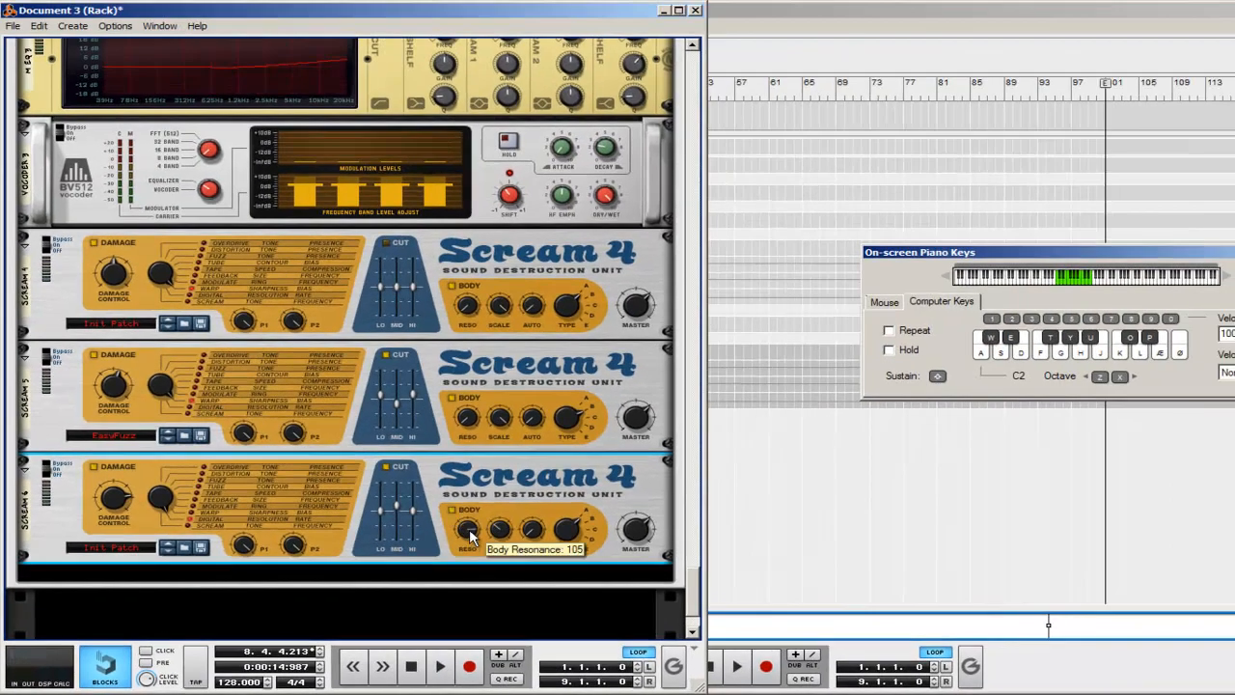
drag(470, 536, 470, 548)
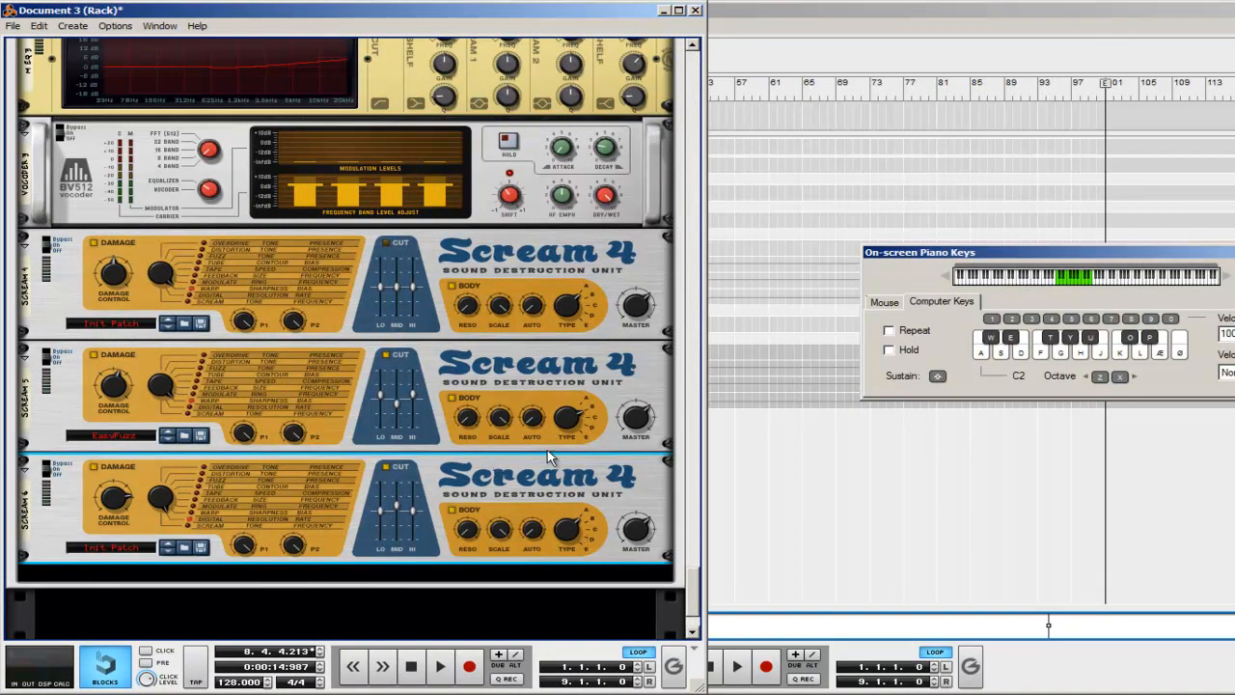
Step: Create a BV512 Digital Vocoder below the third Scream 4, set it to 8 bands and its Shift to 14
scroll(547, 450, down, 3)
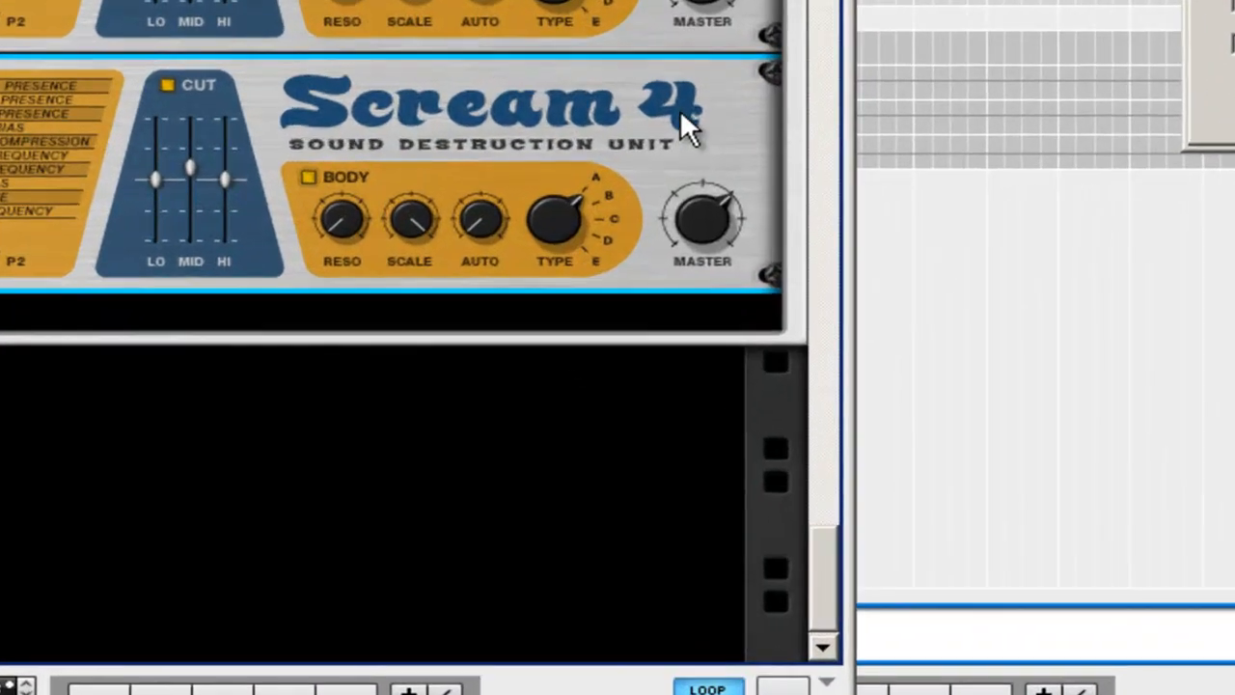
right_click(680, 109)
mouse_move(937, 368)
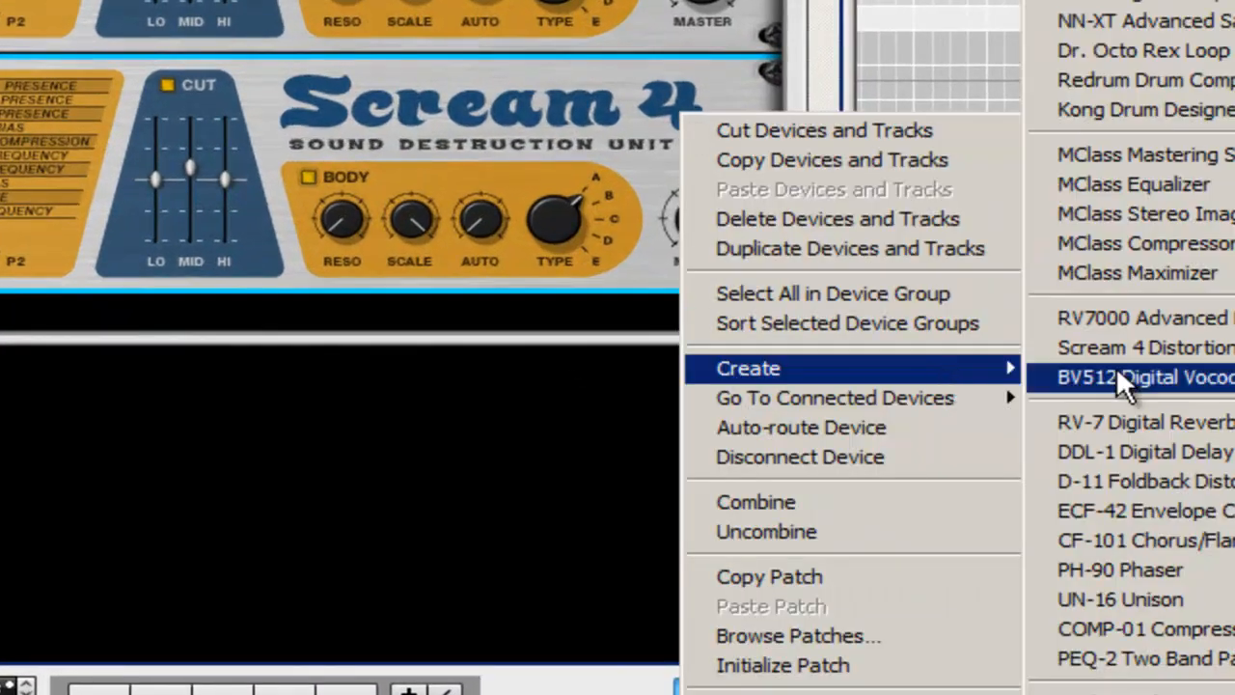
click(1196, 379)
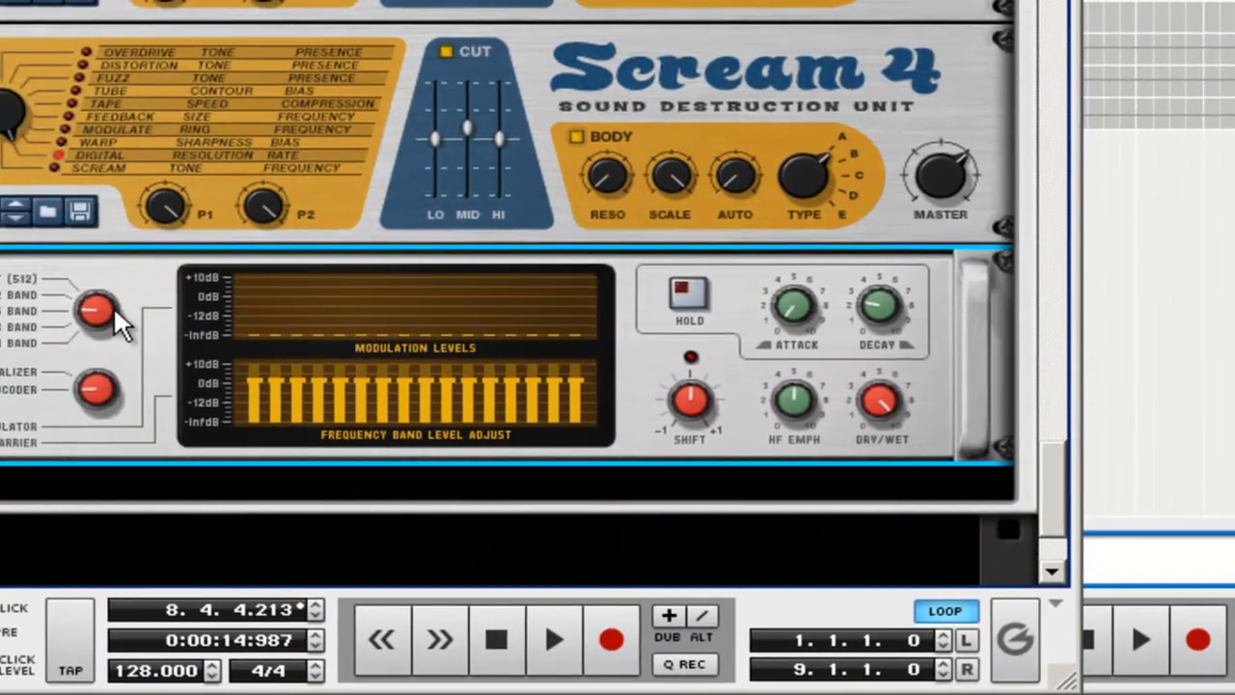
drag(114, 308, 125, 326)
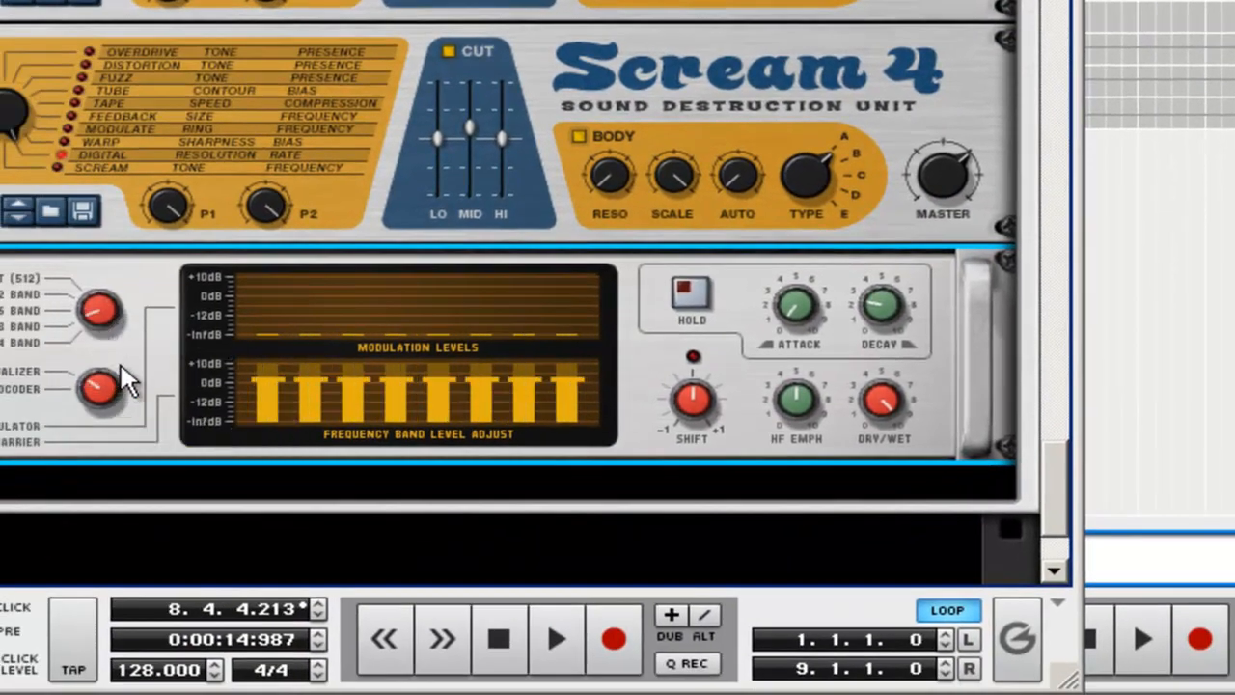
drag(696, 401, 697, 404)
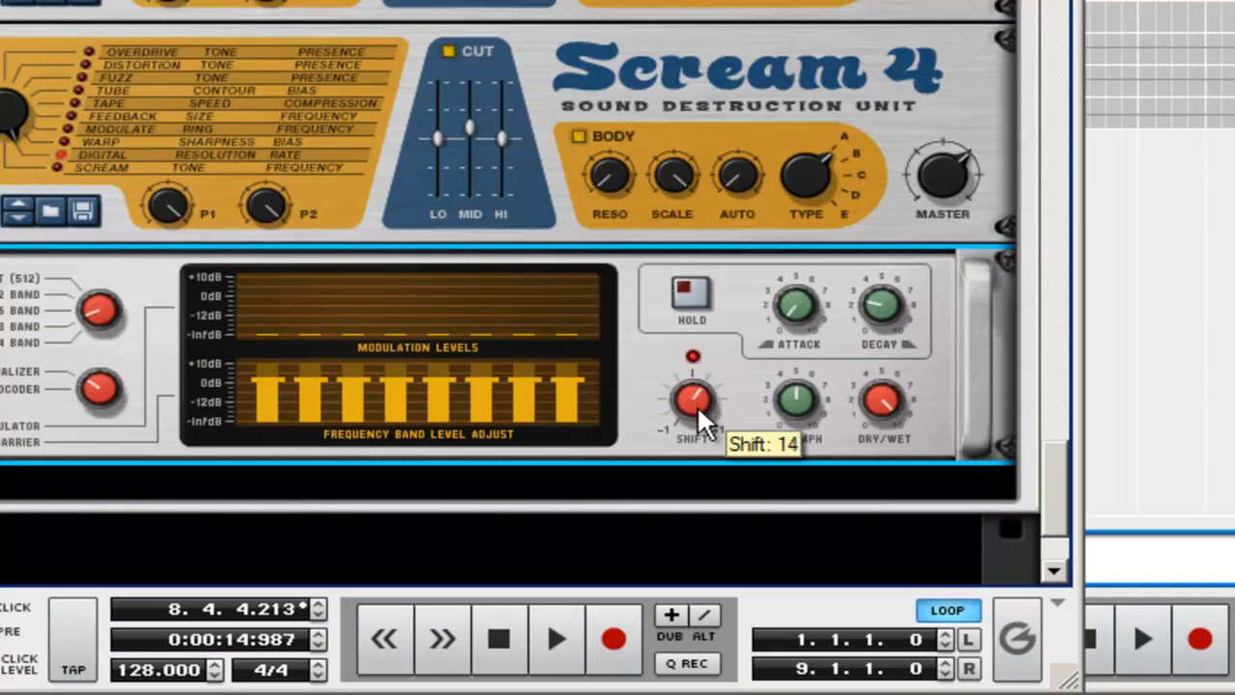
Step: Create an ECF-42 Envelope Controlled Filter below the 8-band vocoder
scroll(825, 357, down, 3)
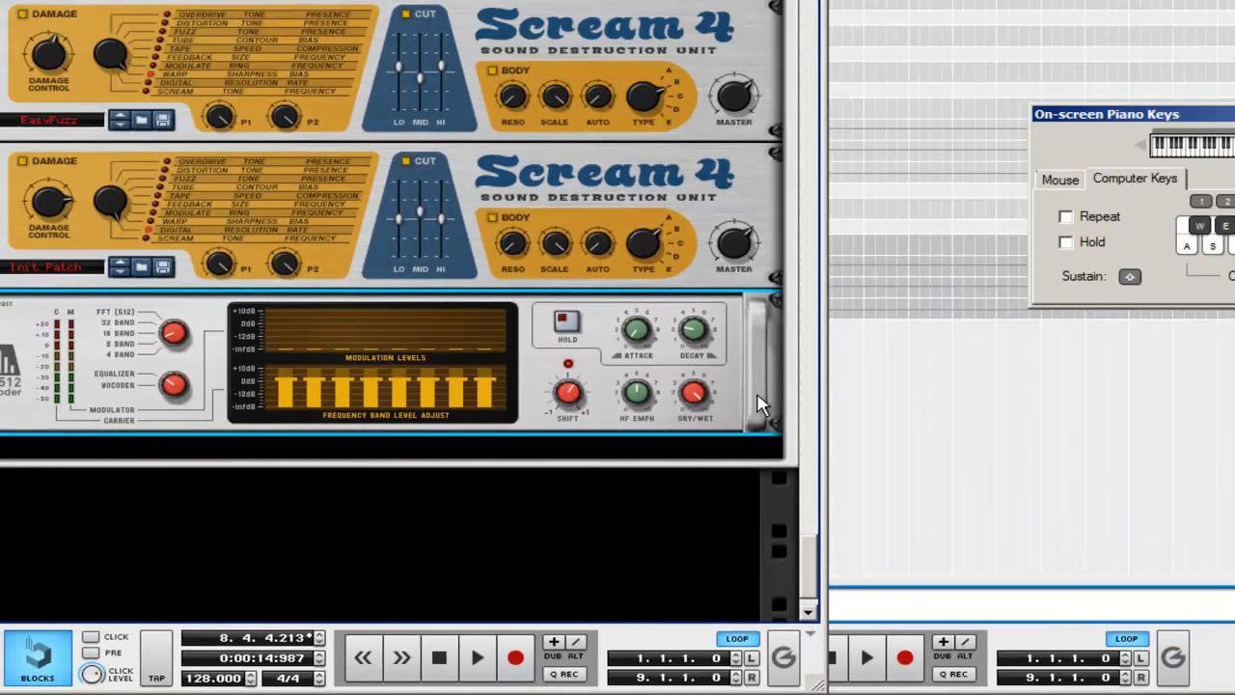
right_click(760, 405)
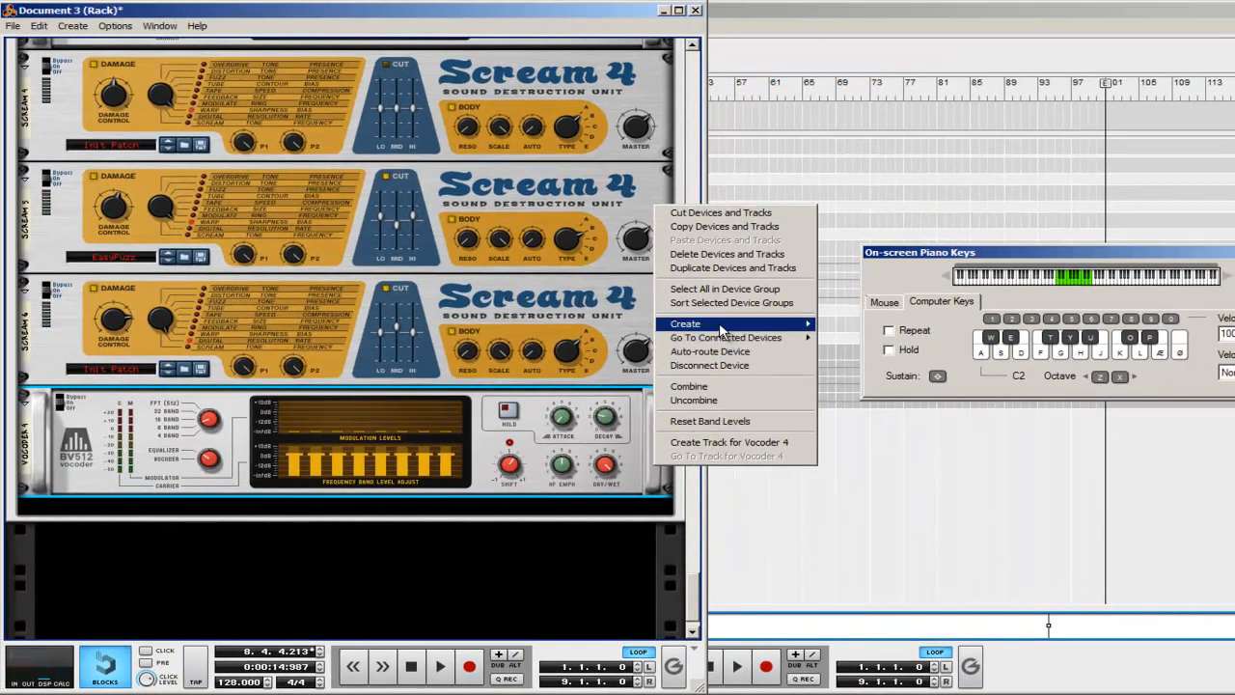
mouse_move(876, 204)
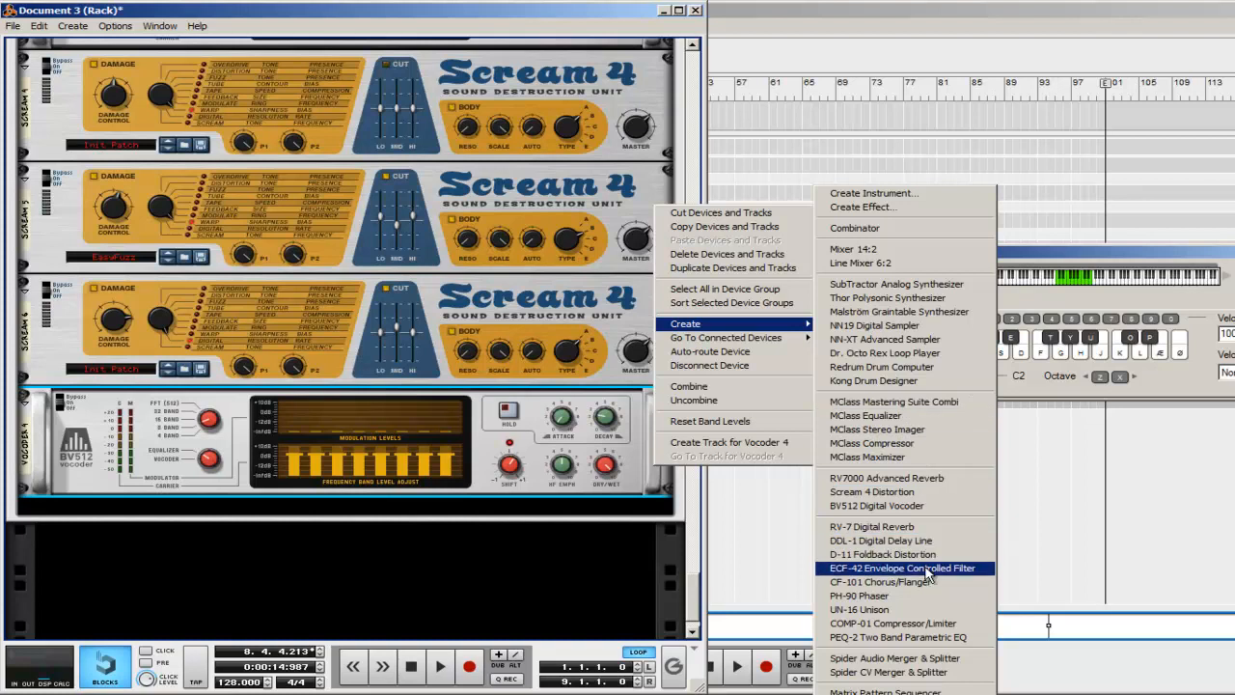
click(925, 569)
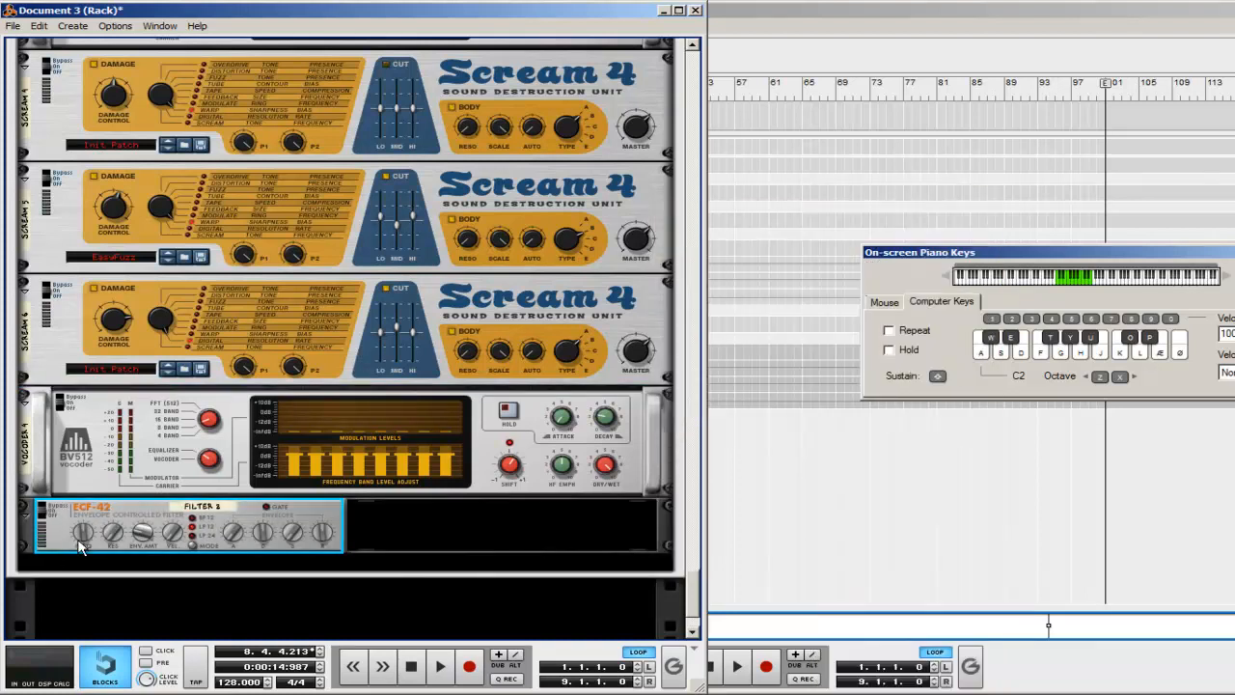
Step: Create a second Thor Polysonic Synthesizer at the end of the Combinator, outside the effect chain, and initialize its patch
scroll(565, 406, down, 3)
click(402, 466)
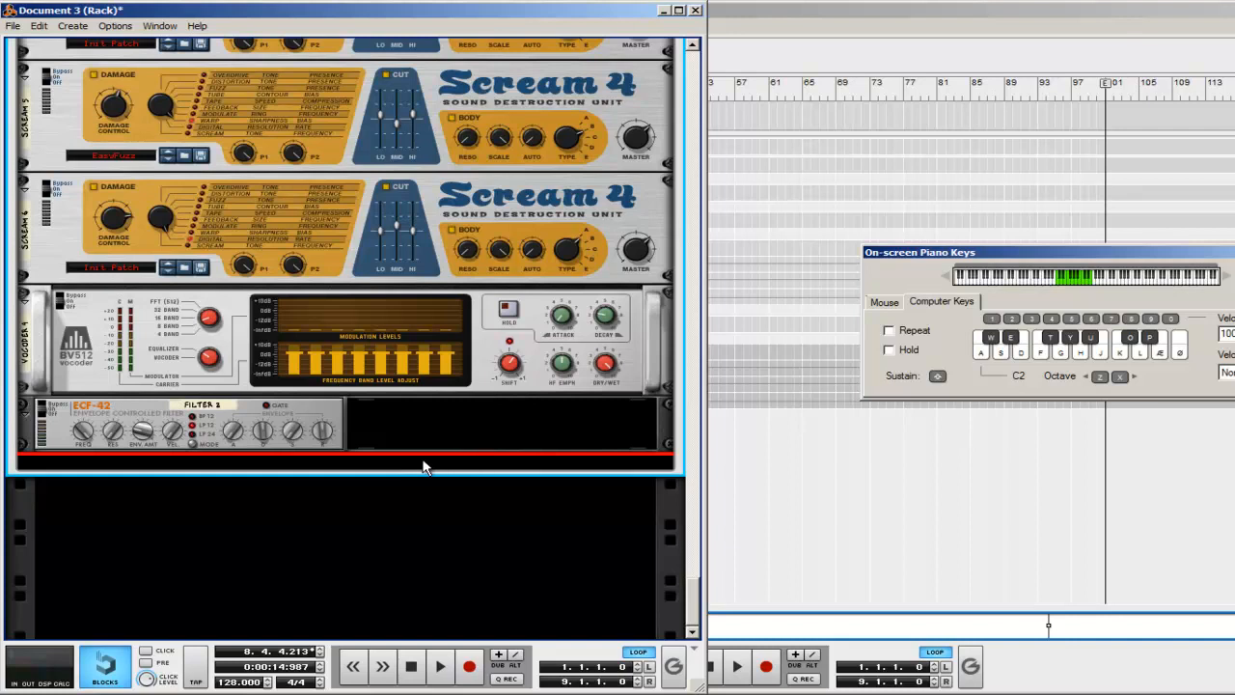
right_click(423, 467)
mouse_move(497, 241)
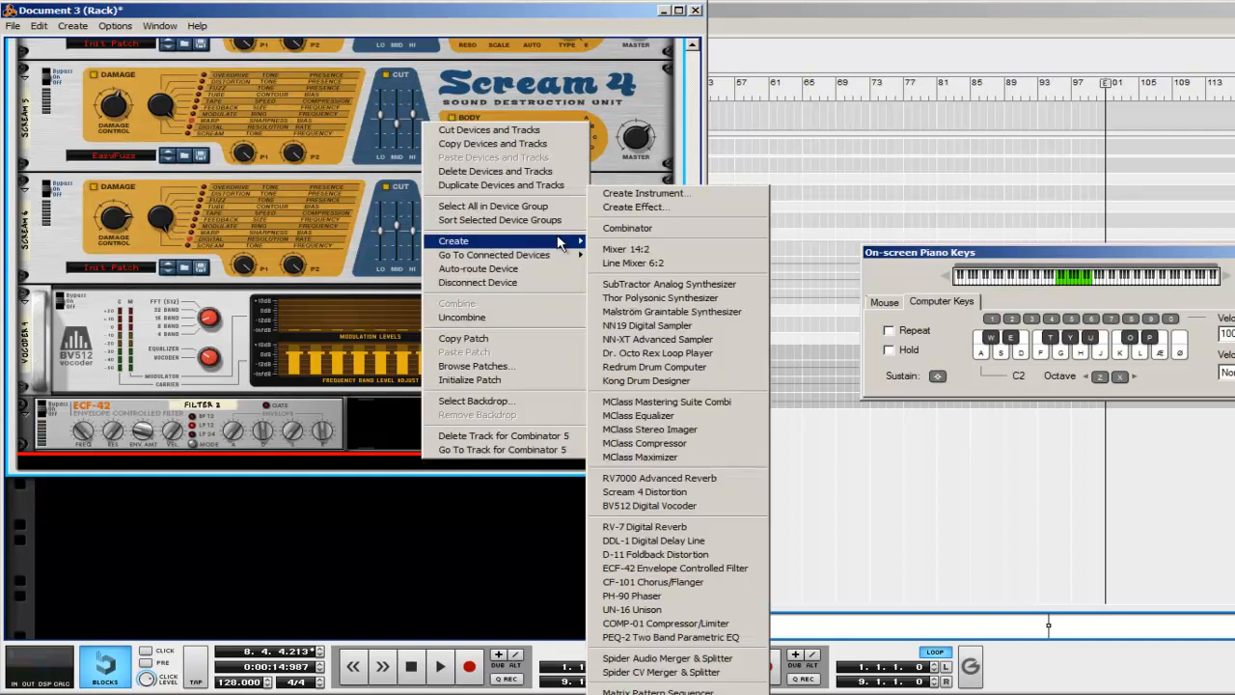
click(718, 298)
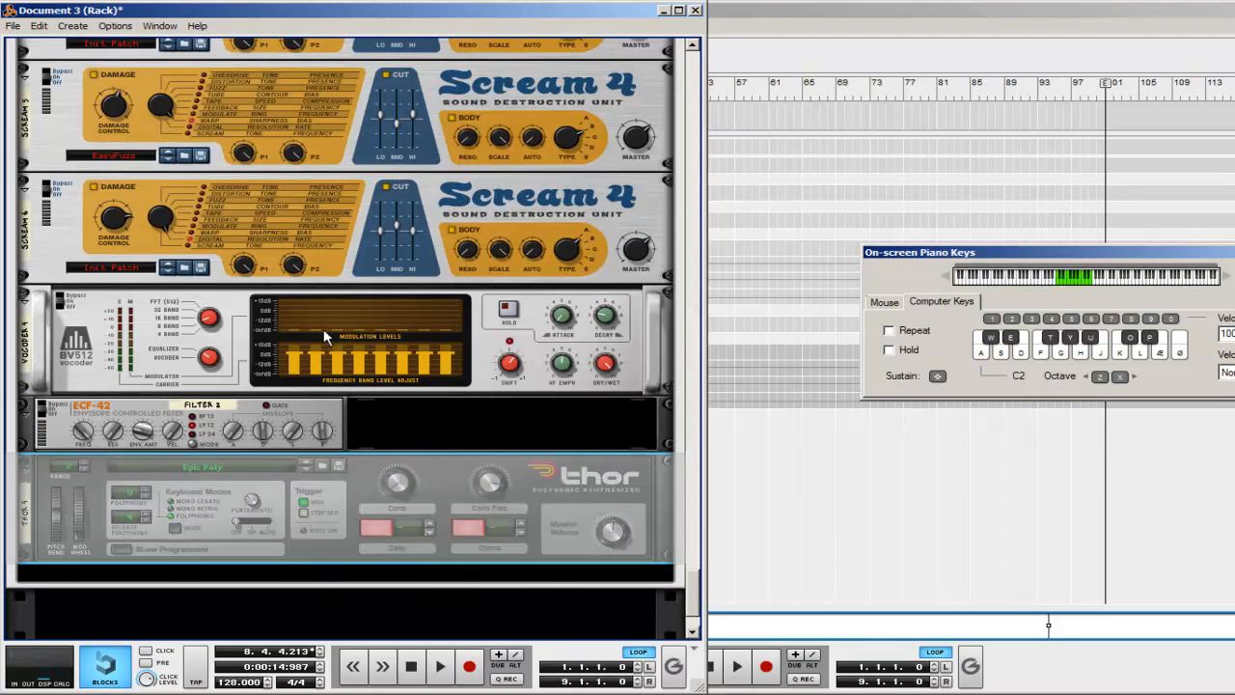
right_click(339, 386)
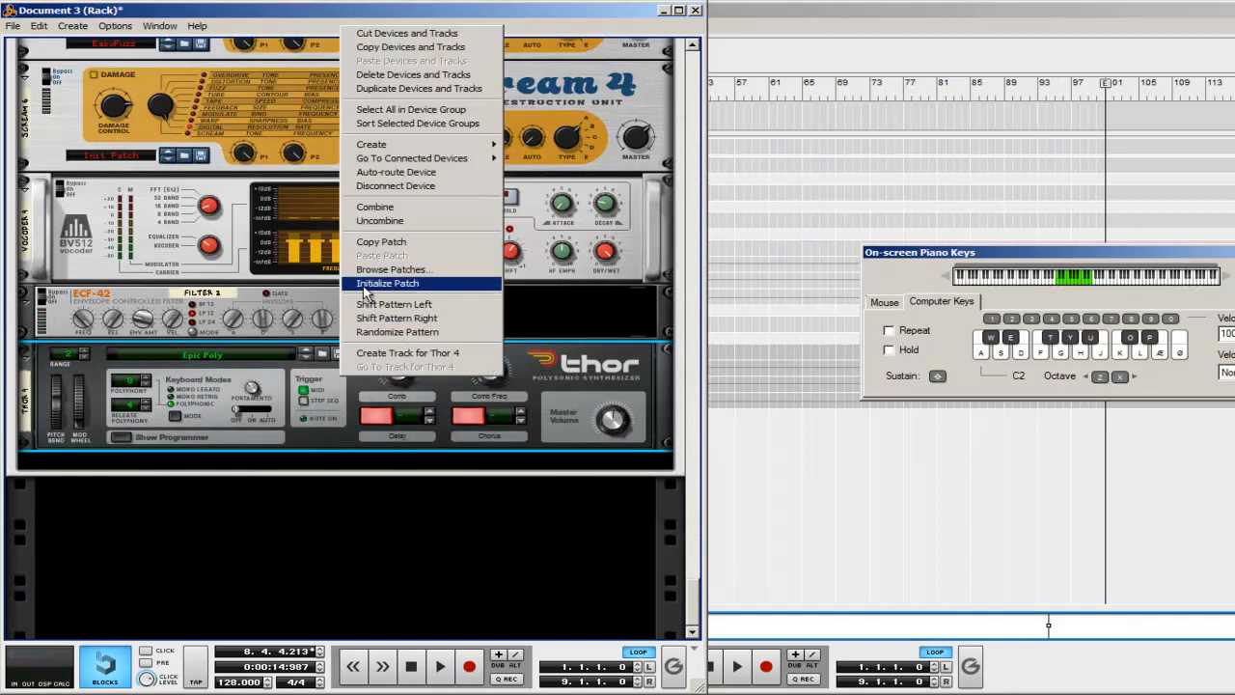
click(396, 287)
Step: Show the new Thor's programmer and raise the Amp Env decay and sustain to maximum
click(120, 439)
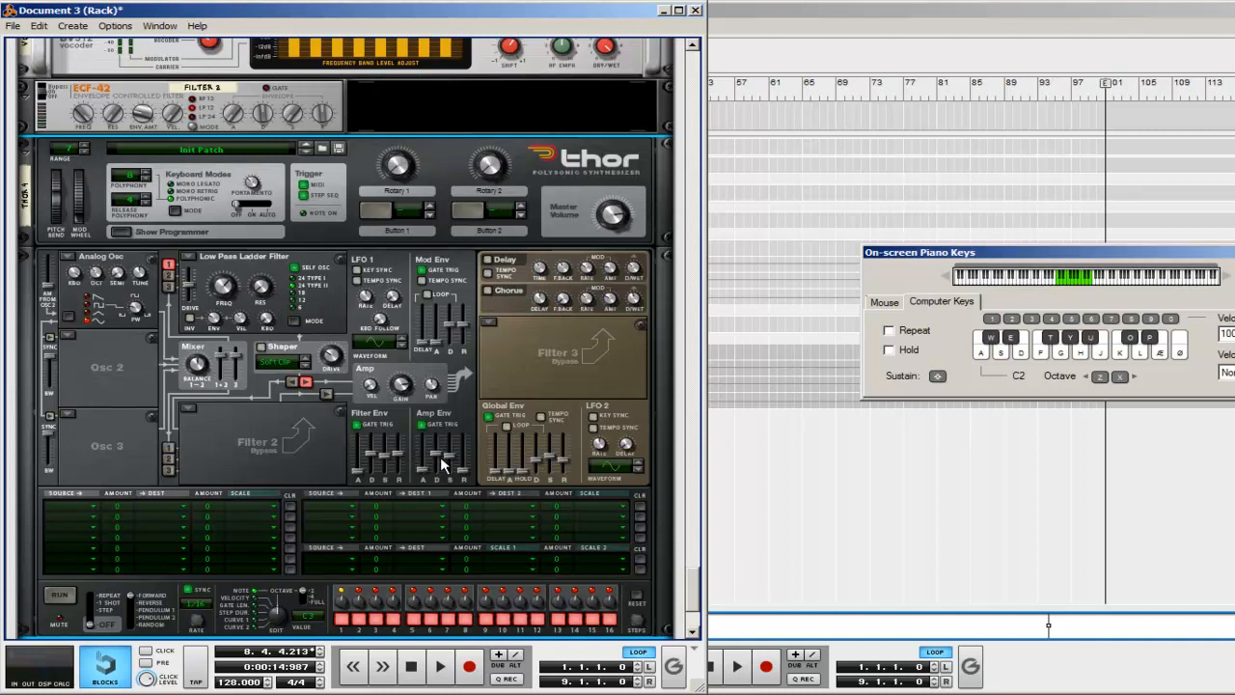
drag(438, 460, 435, 435)
scroll(341, 287, down, 2)
Step: Turn on portamento at 28 in the new Thor and adjust the first Thor's portamento to about 20
scroll(333, 289, up, 4)
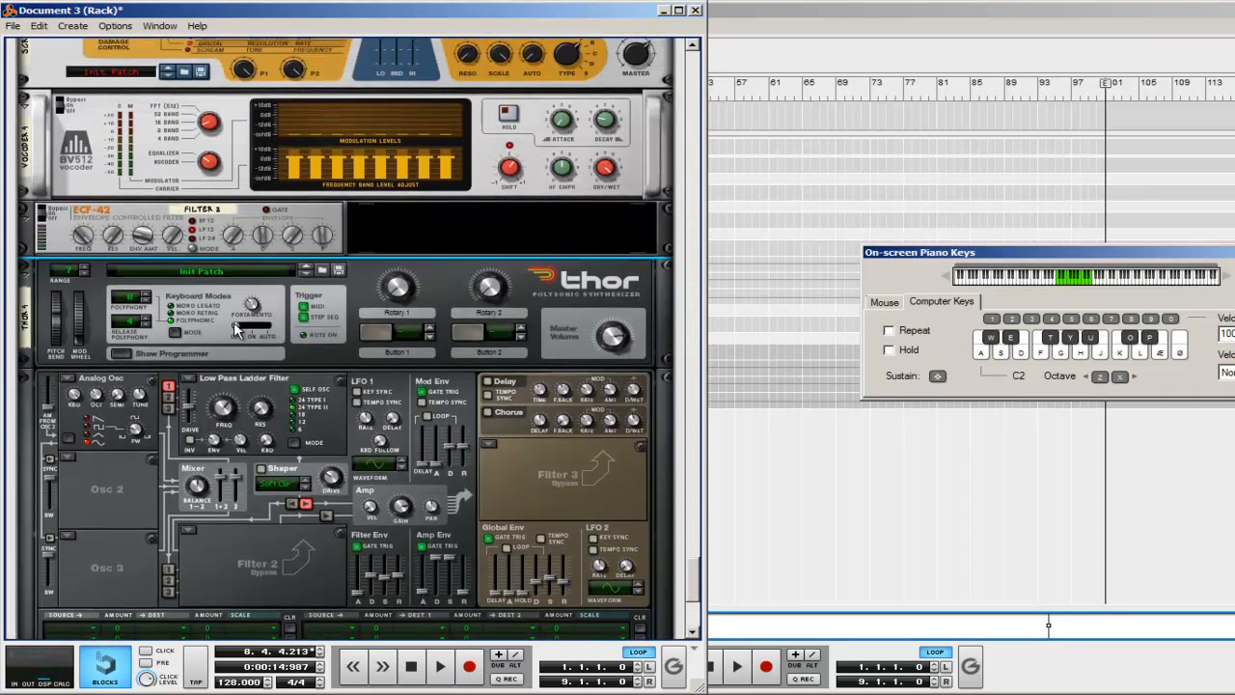
drag(249, 307, 251, 316)
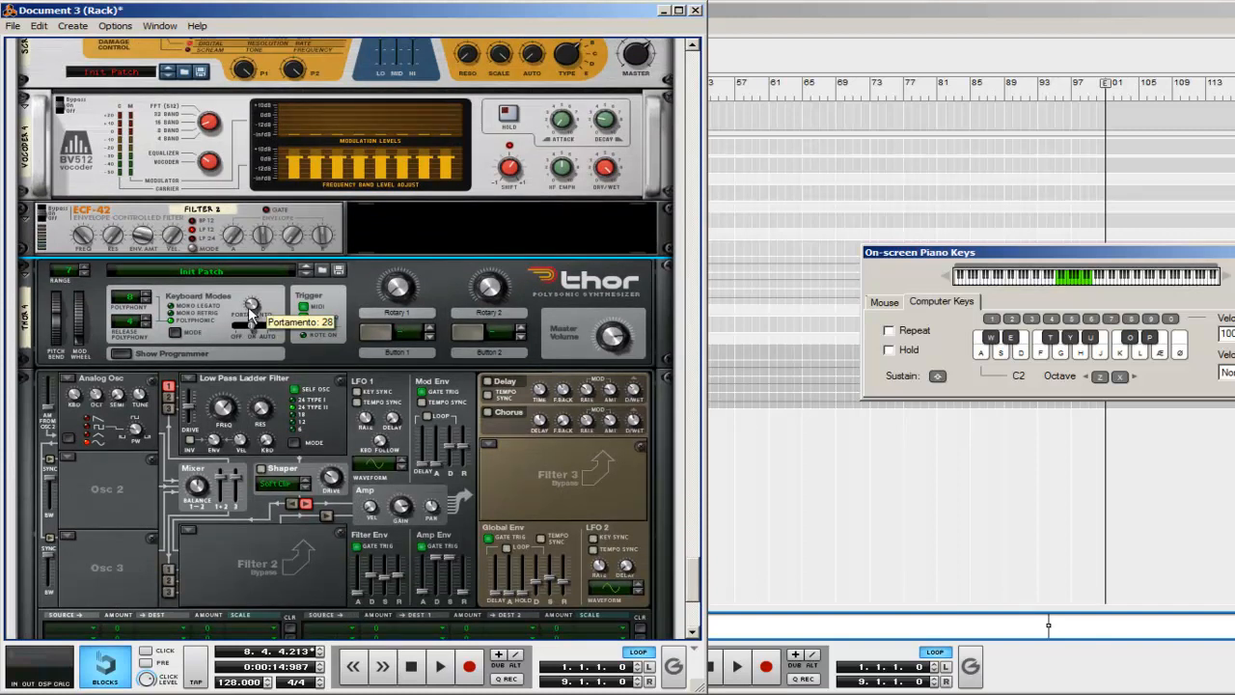
scroll(251, 314, up, 10)
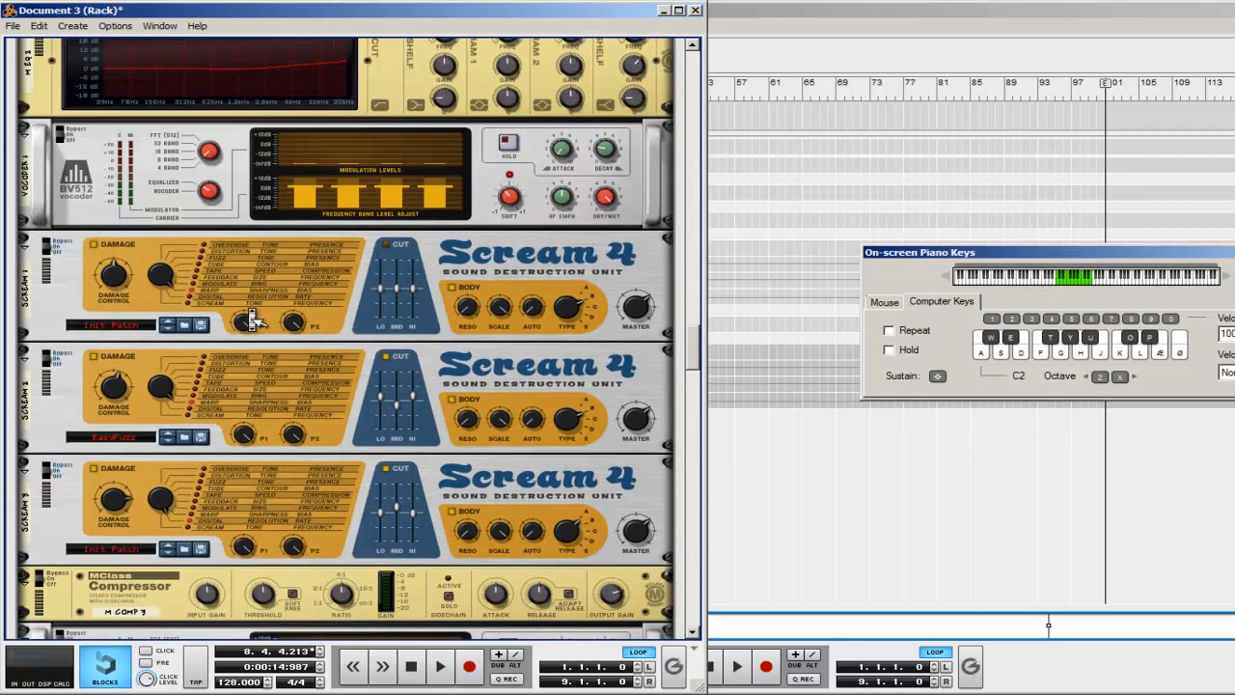
scroll(249, 309, down, 10)
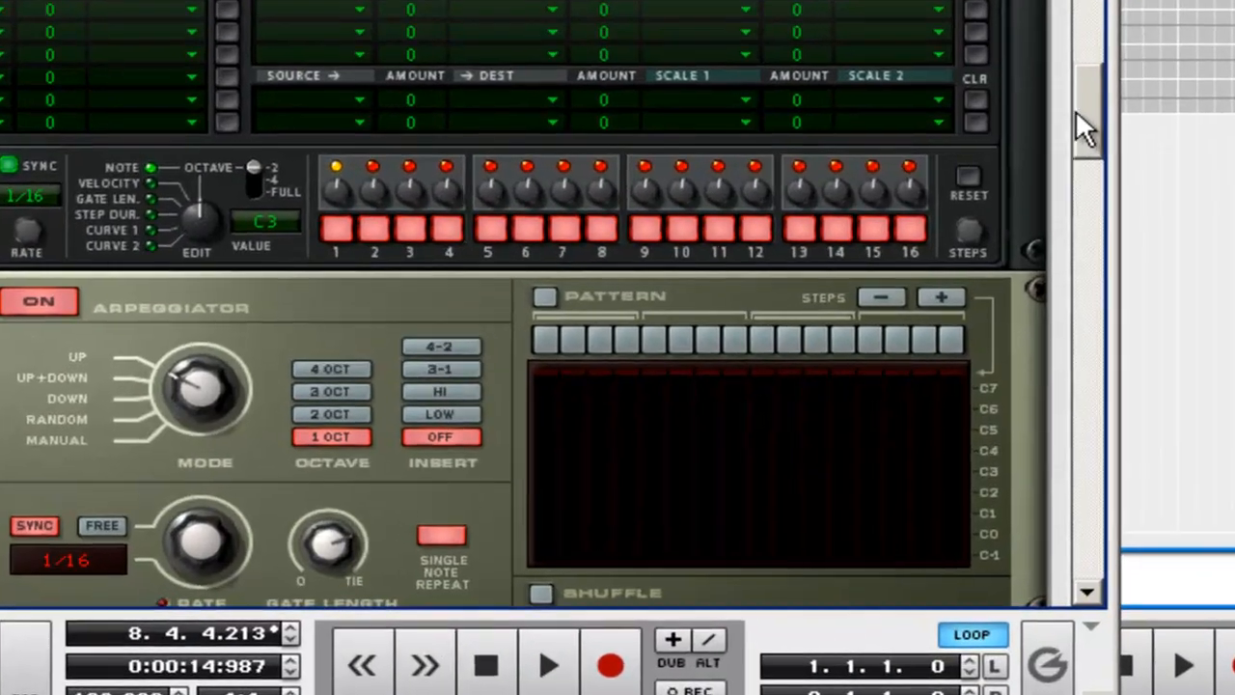
drag(1075, 113, 1113, 279)
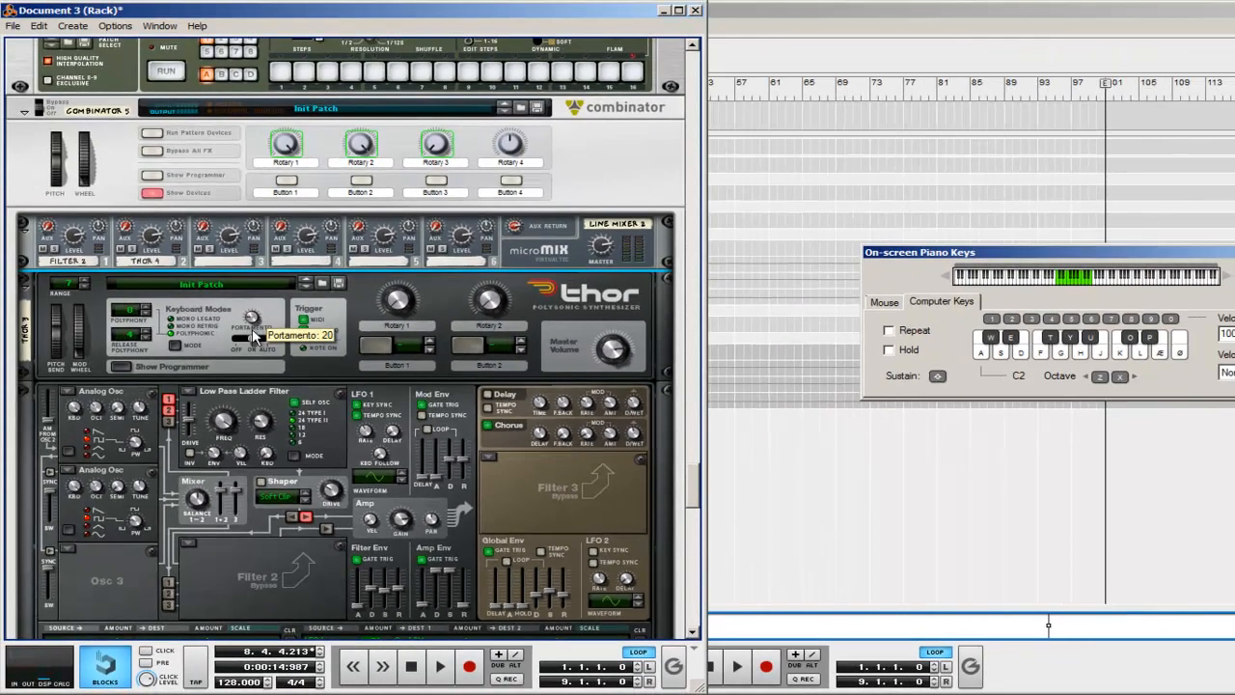
drag(251, 328, 252, 323)
scroll(248, 258, down, 5)
scroll(248, 248, down, 15)
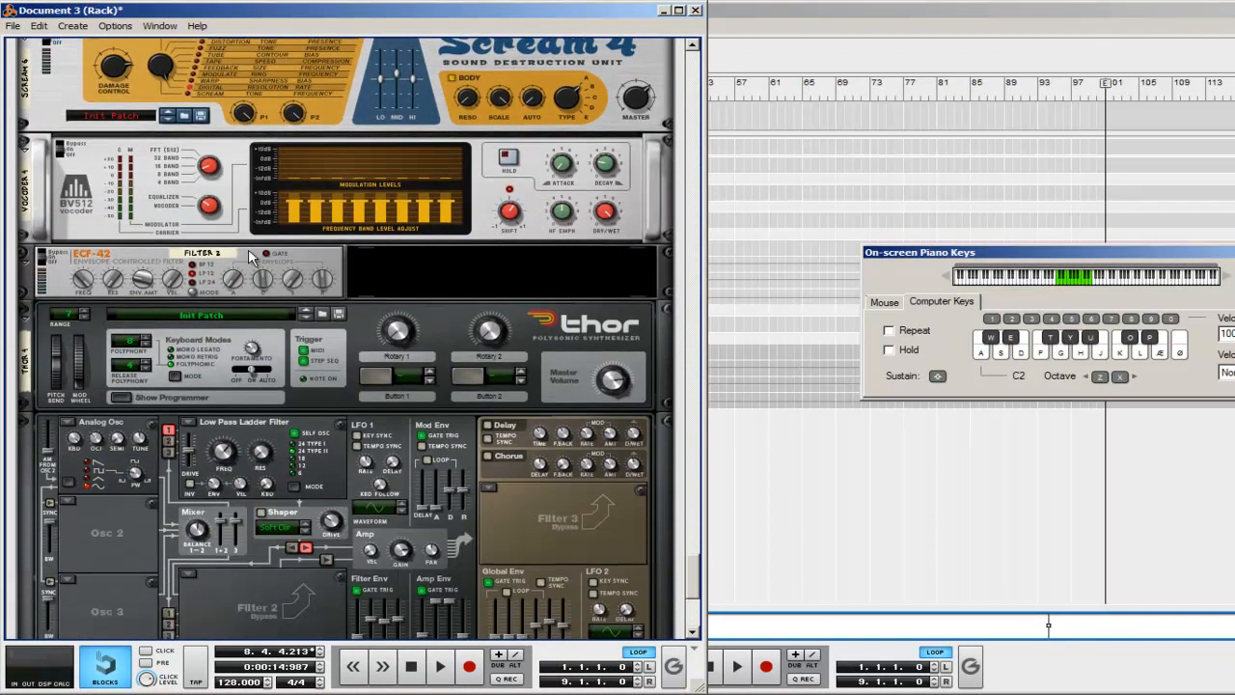
Step: Create a third Thor Polysonic Synthesizer at the end of the Combinator and initialize its patch
scroll(247, 248, down, 4)
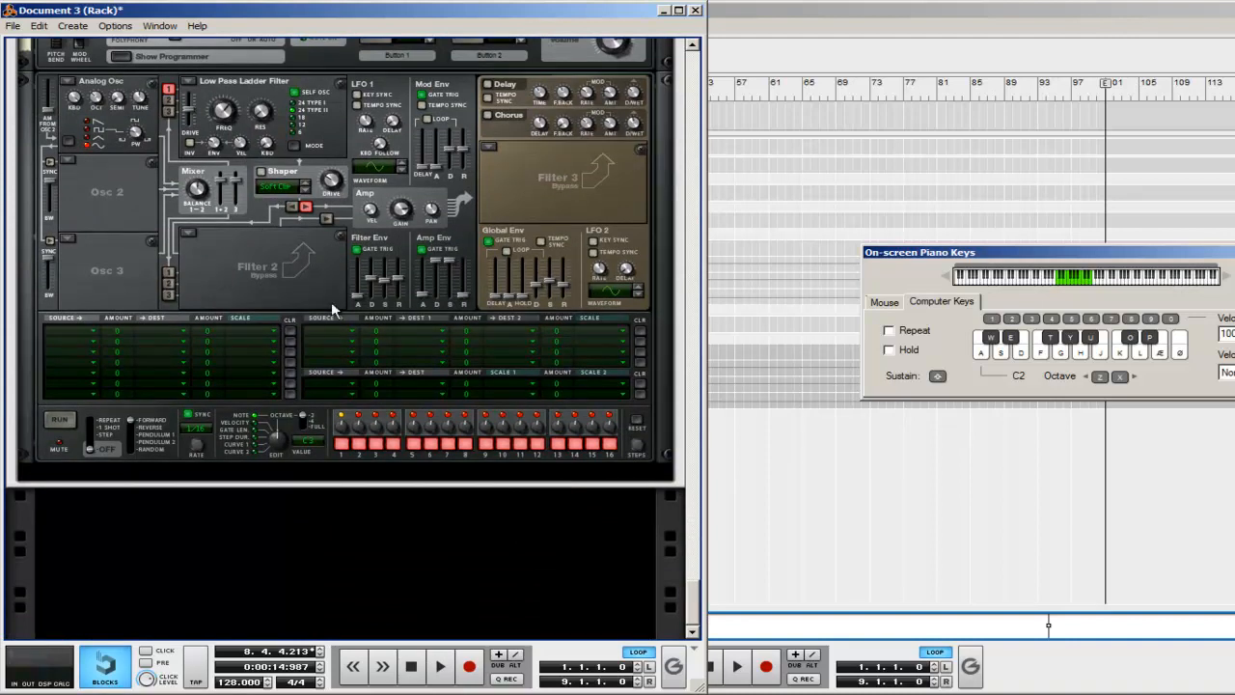
scroll(623, 286, down, 1)
right_click(494, 453)
mouse_move(530, 237)
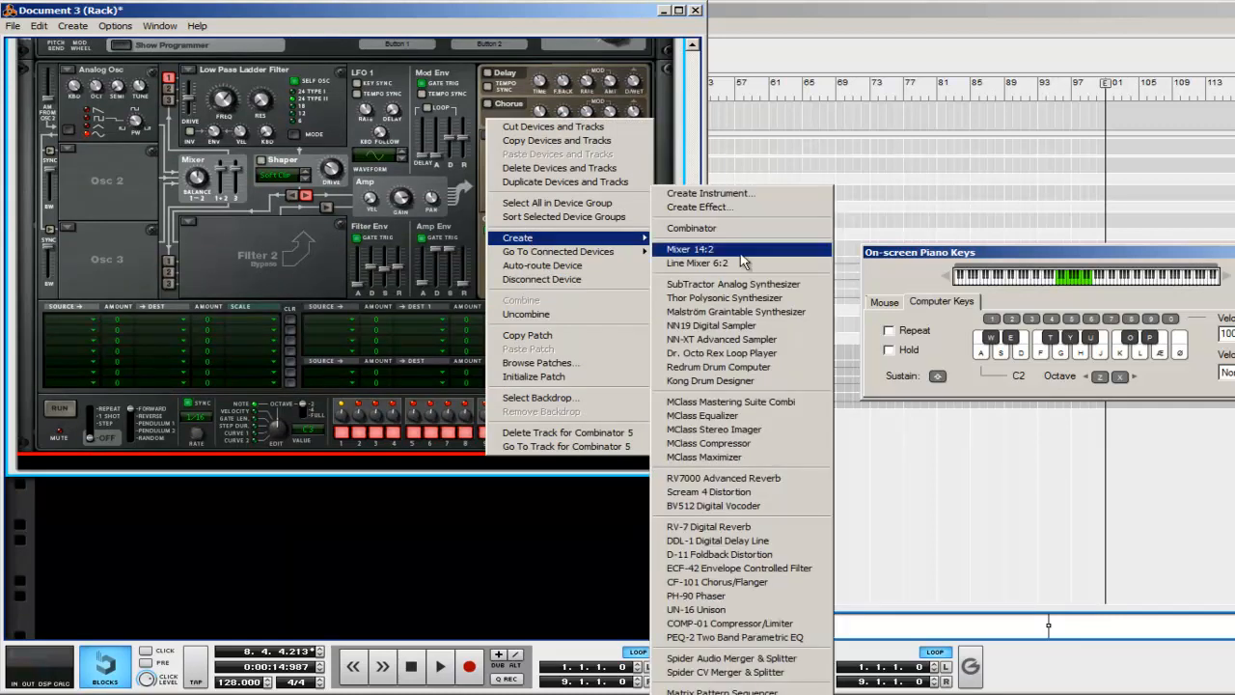
click(762, 293)
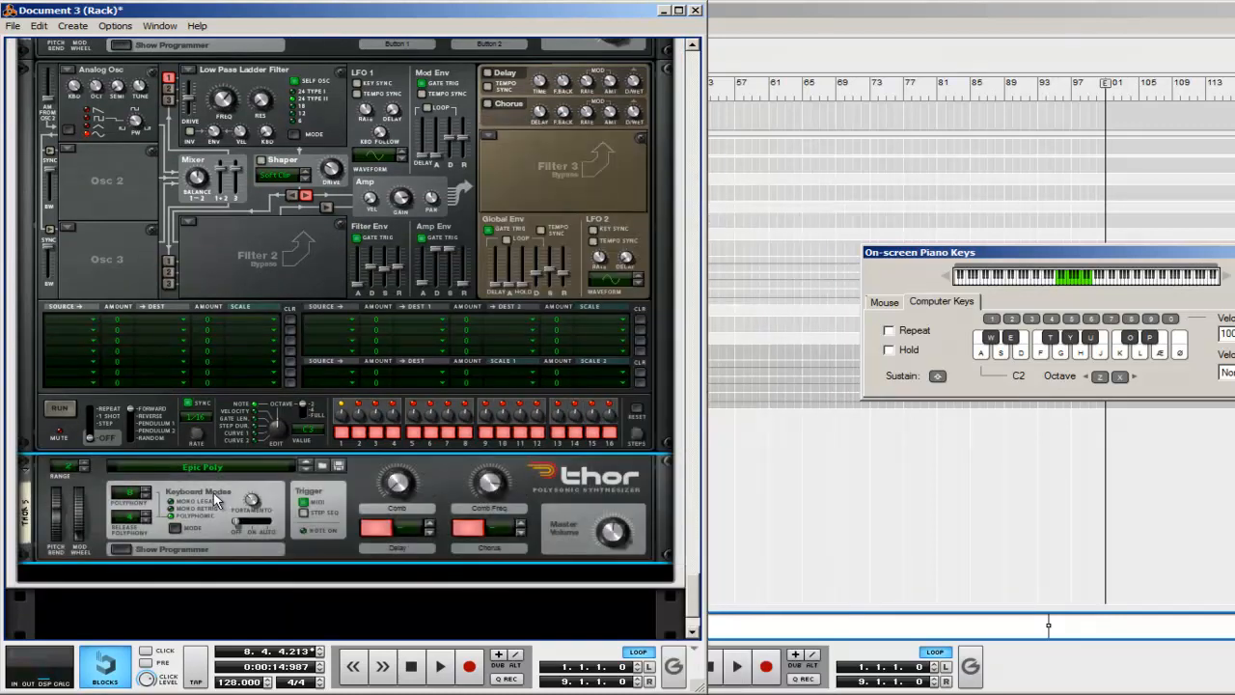
right_click(216, 494)
click(253, 399)
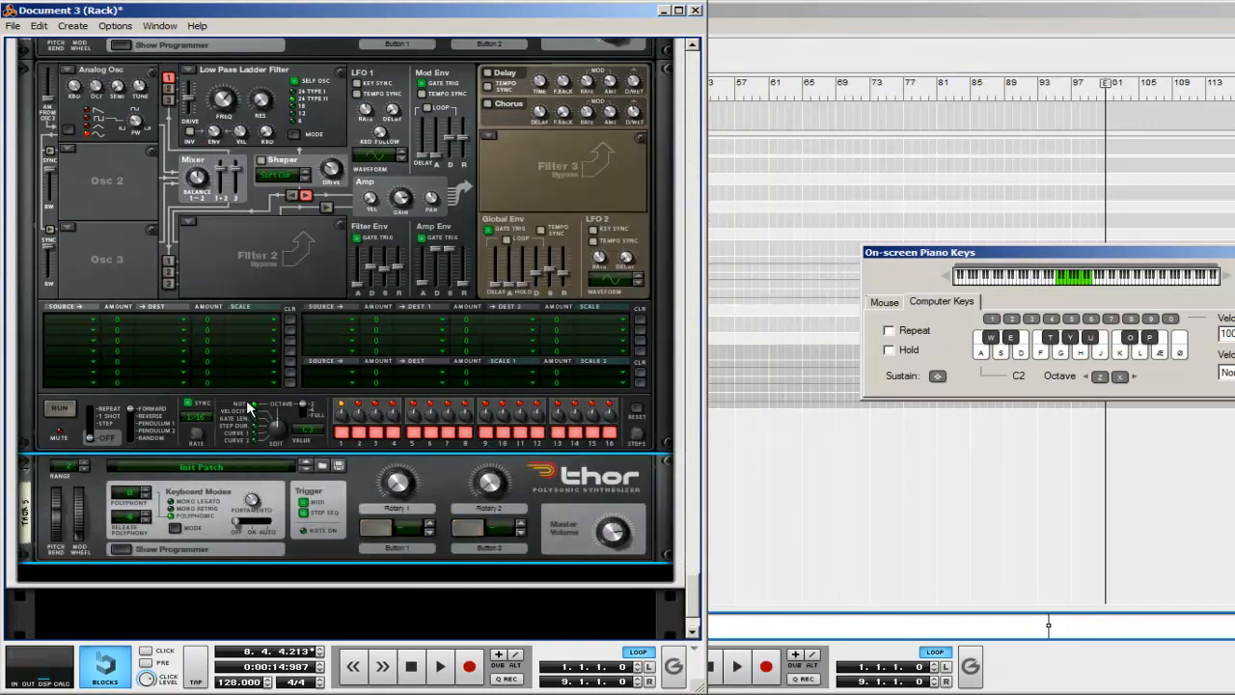
Step: Show the newest Thor's programmer, change oscillator 1 to Noise, and raise the Amp Env decay and sustain to maximum
click(118, 550)
click(65, 255)
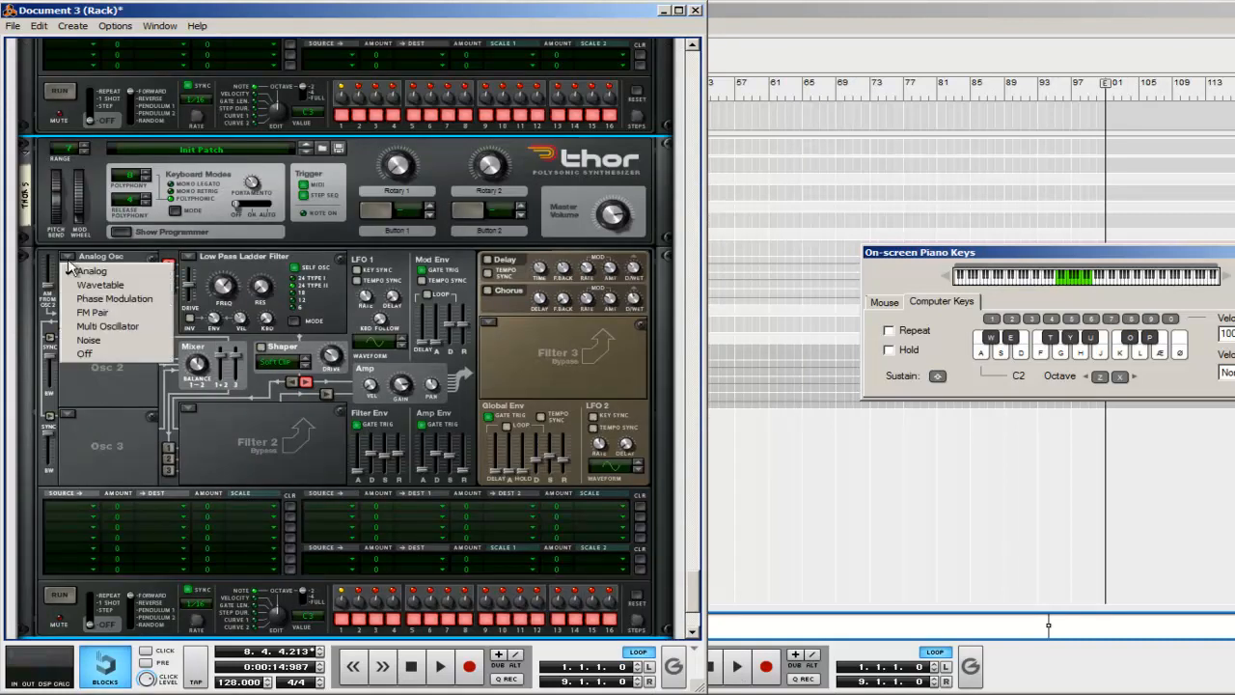
click(126, 341)
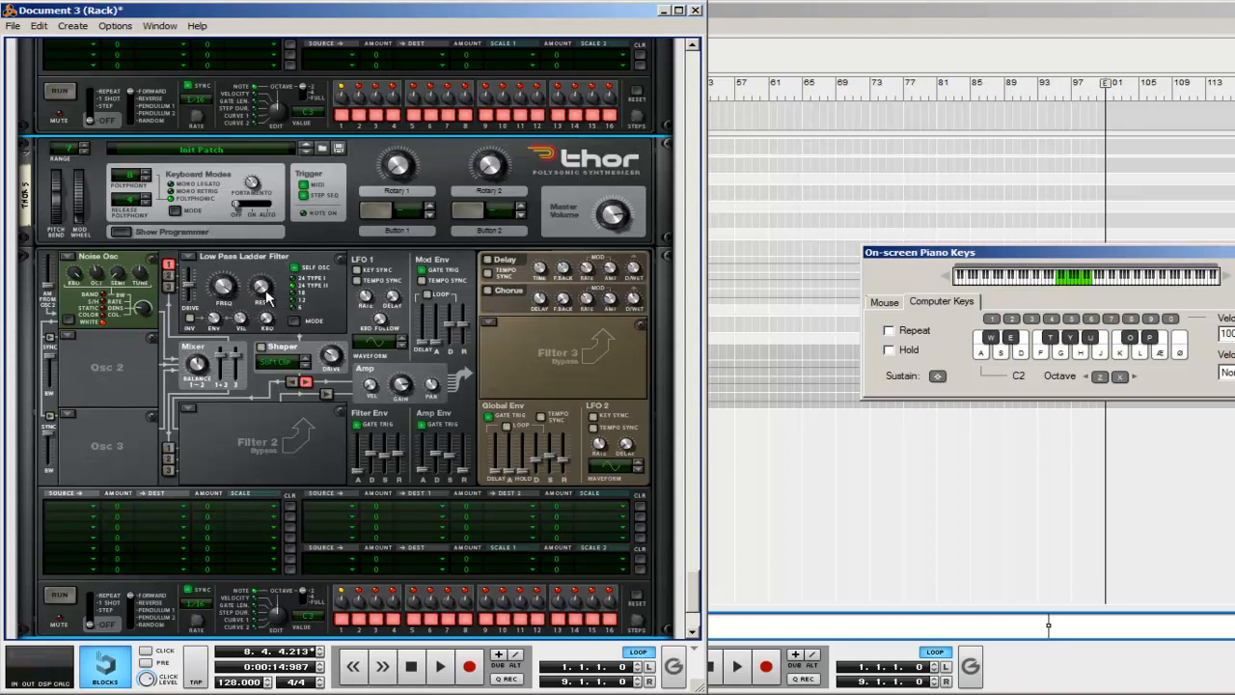
mouse_move(263, 285)
drag(437, 455, 451, 420)
Step: Create an MClass Equalizer below the noise Thor
scroll(656, 198, down, 5)
scroll(656, 203, up, 2)
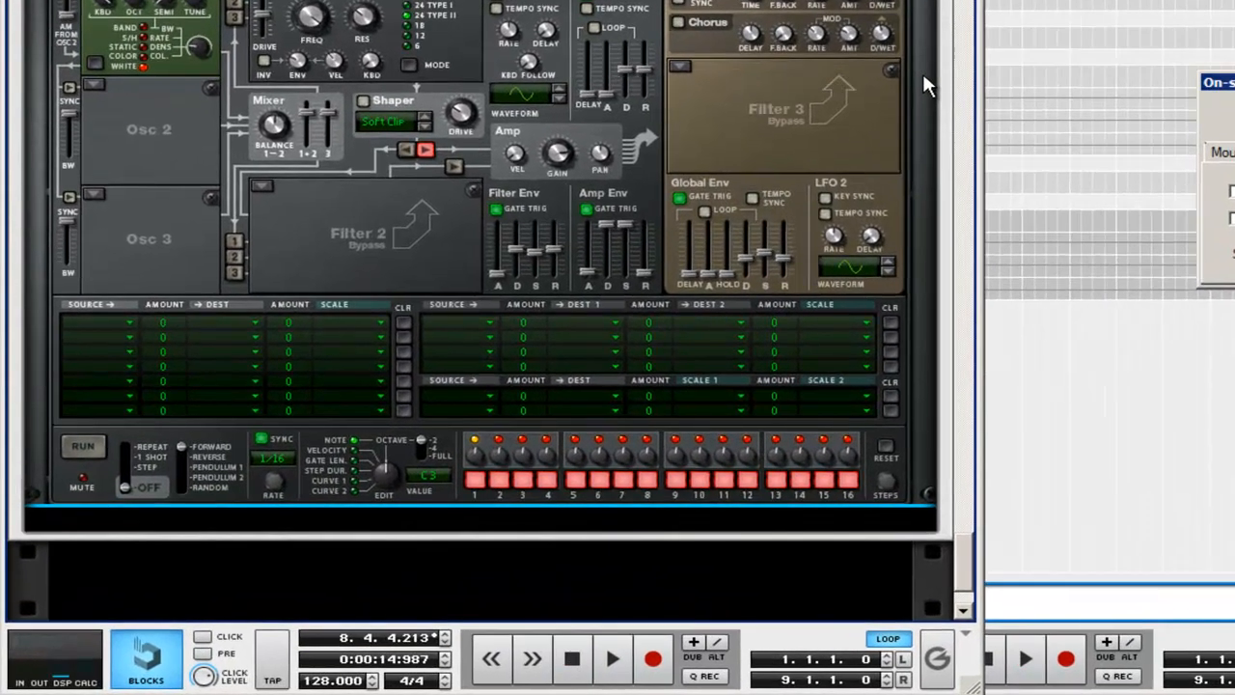
right_click(663, 253)
mouse_move(1059, 240)
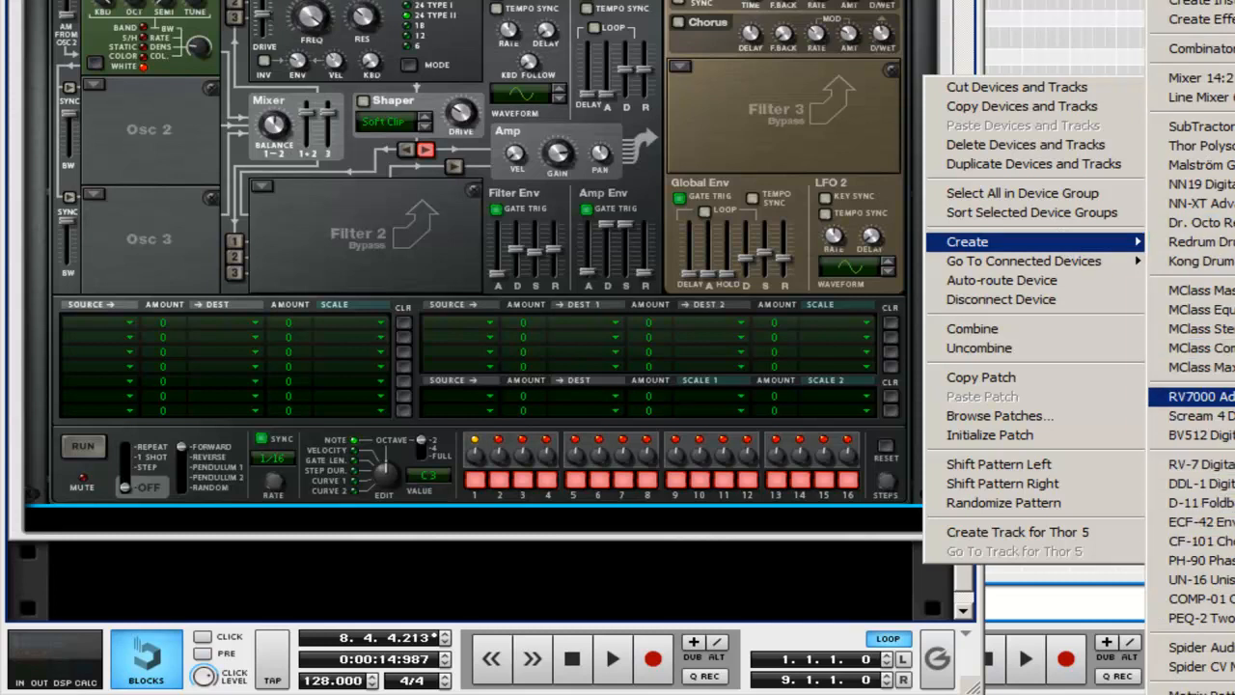
click(1197, 309)
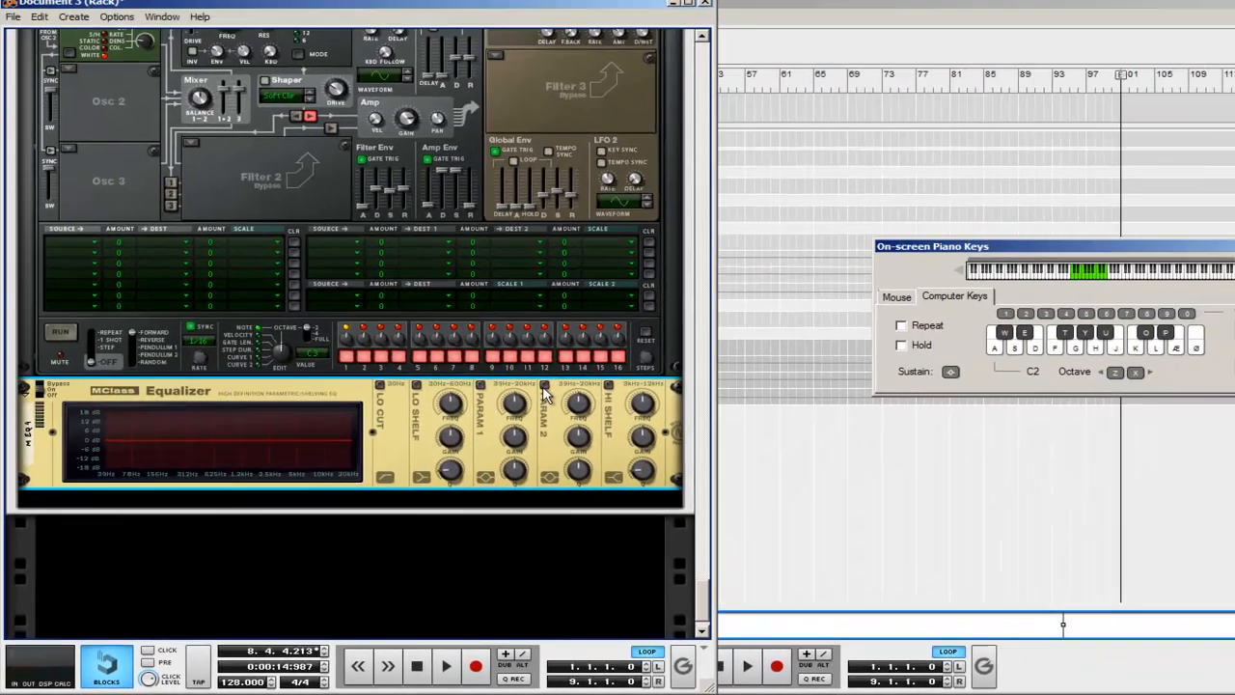
Step: Enable both parametric EQ bands, cutting Param 2 fully at 2.585 kHz with a narrow Q and Param 1 slightly just below that frequency
click(747, 273)
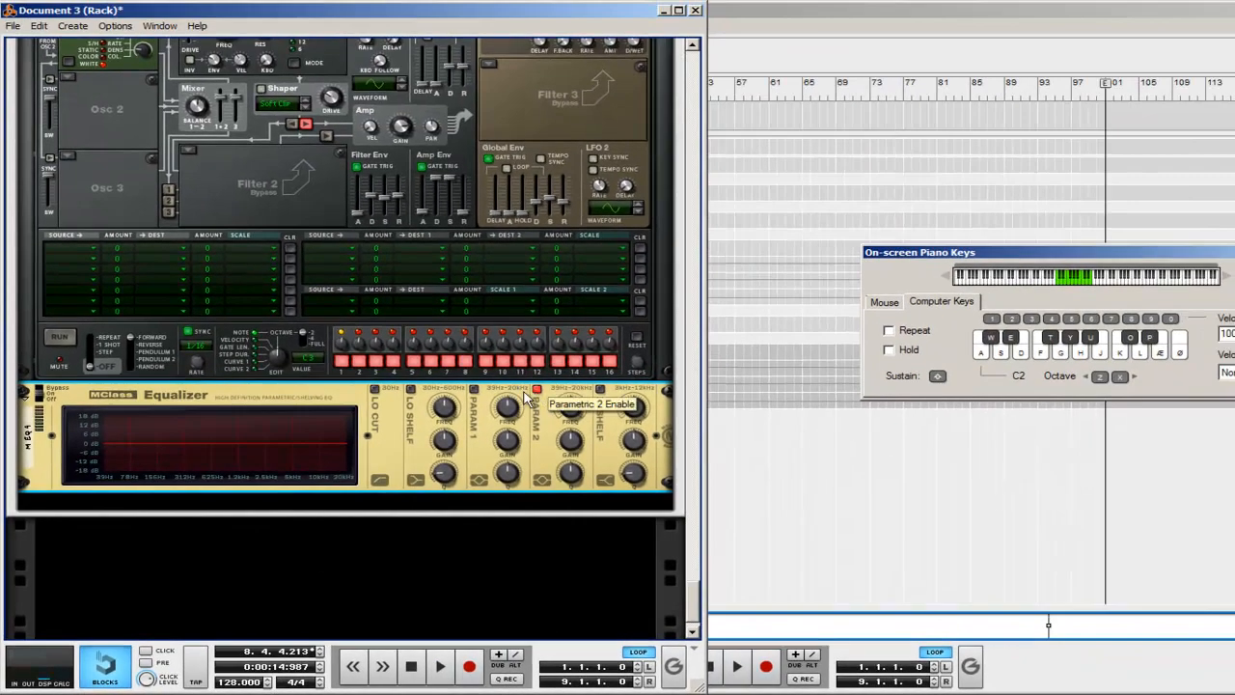
click(474, 390)
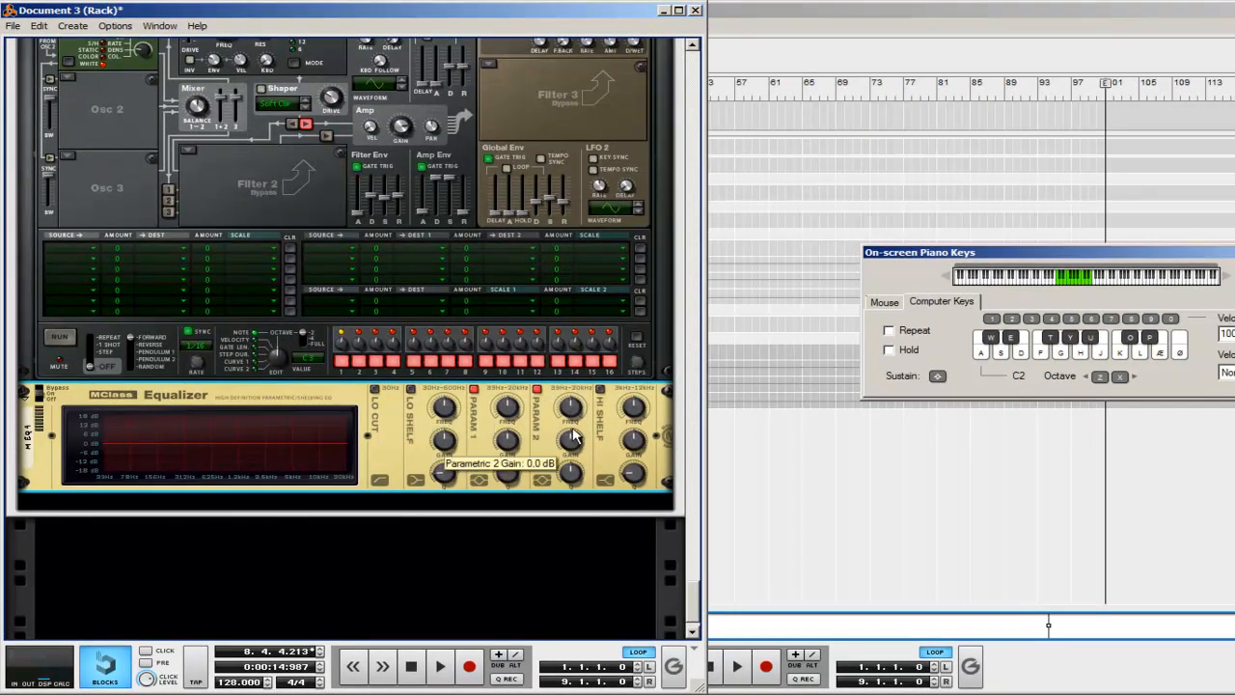
drag(570, 401, 569, 392)
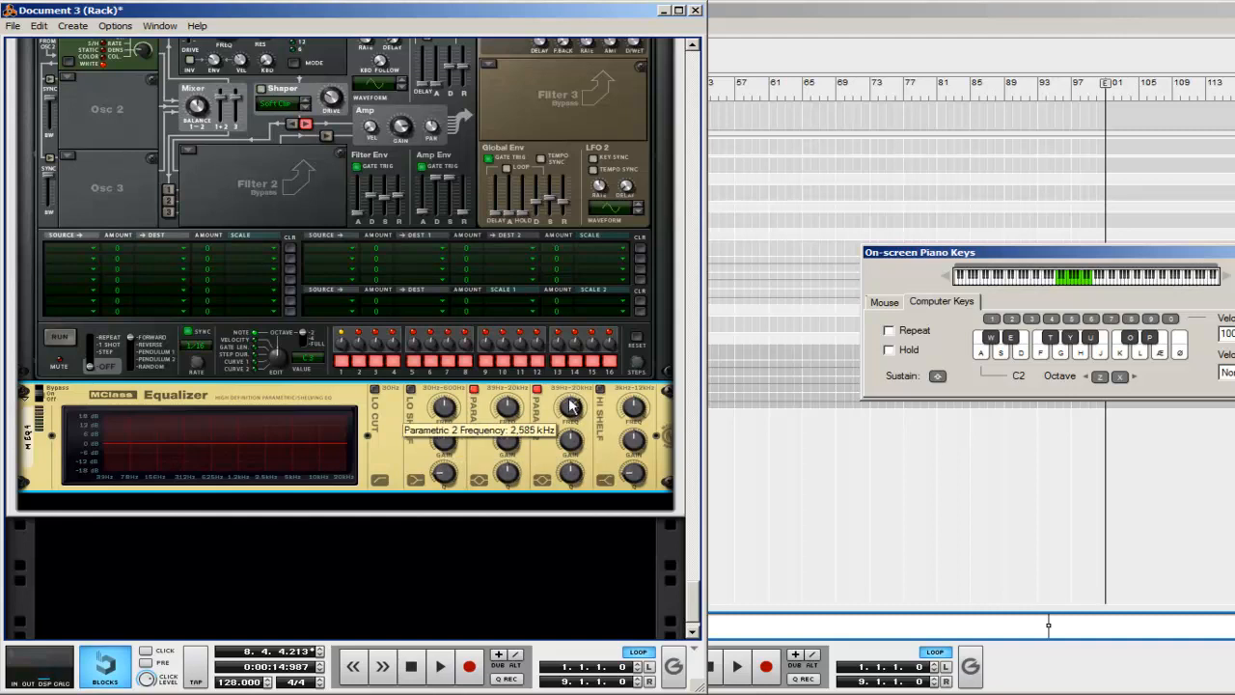
drag(569, 439, 572, 471)
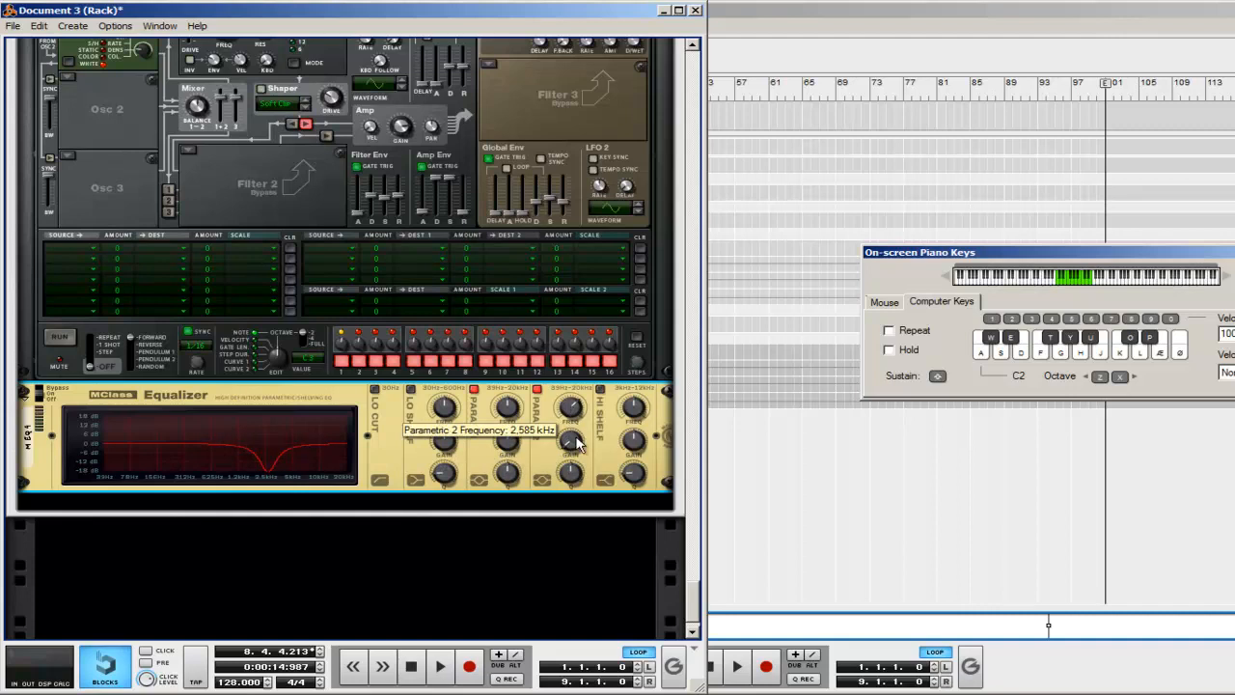
drag(578, 475, 580, 456)
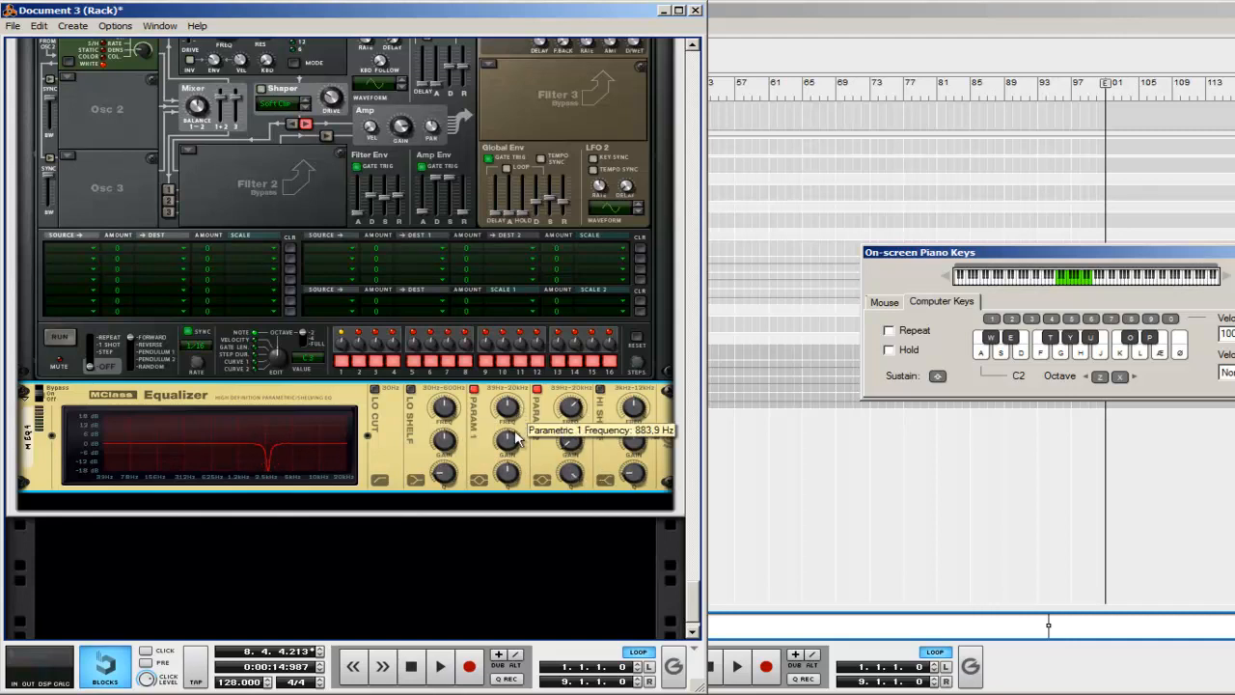
drag(511, 444, 511, 453)
drag(508, 410, 510, 409)
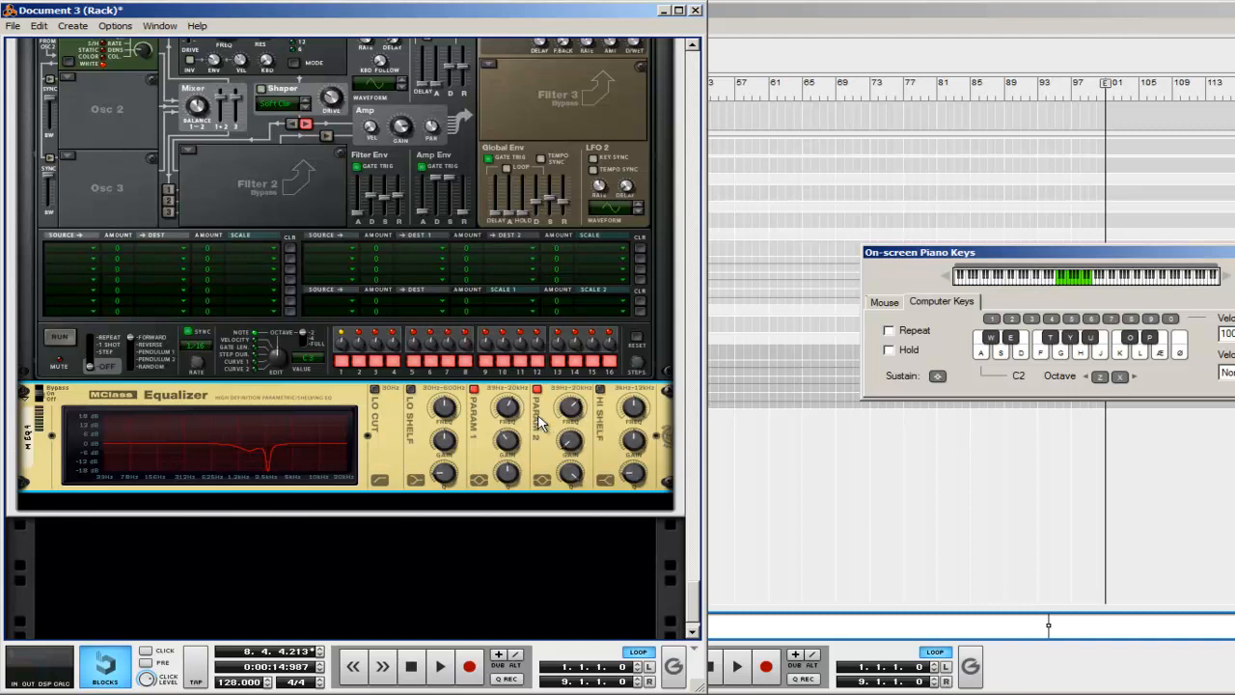
Step: Create a BV512 Digital Vocoder below the new equalizer and set it to 4 bands with a shift of 12
scroll(305, 457, down, 1)
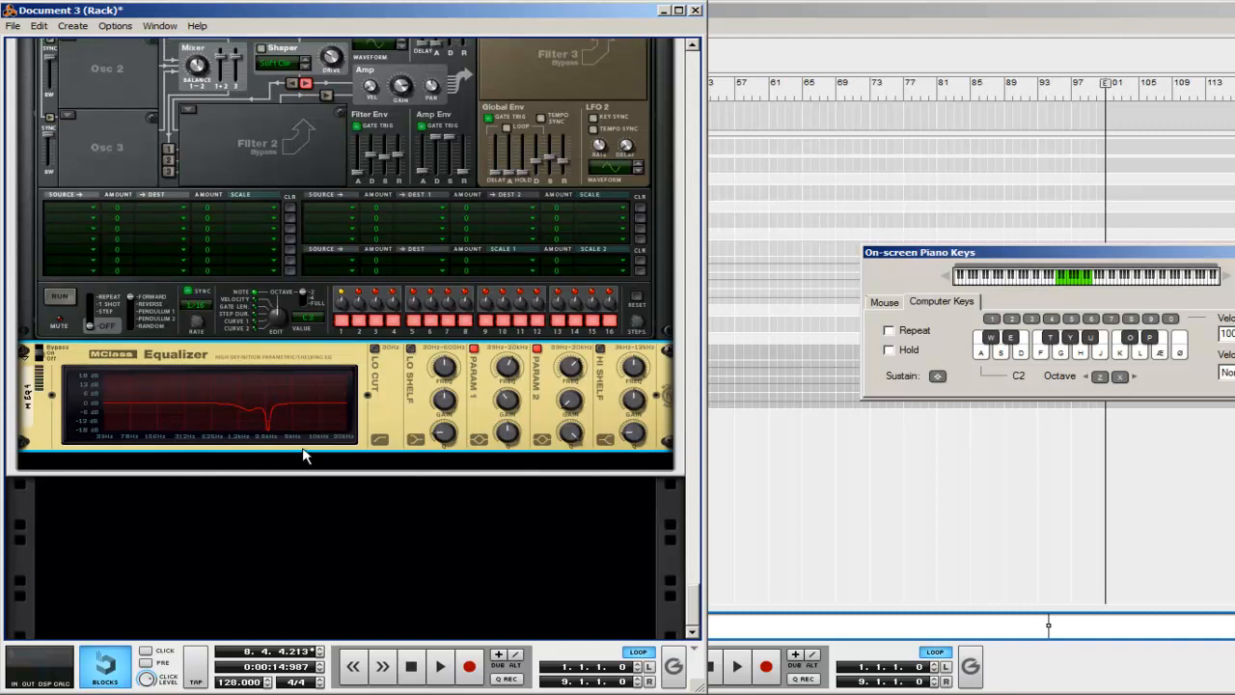
right_click(668, 421)
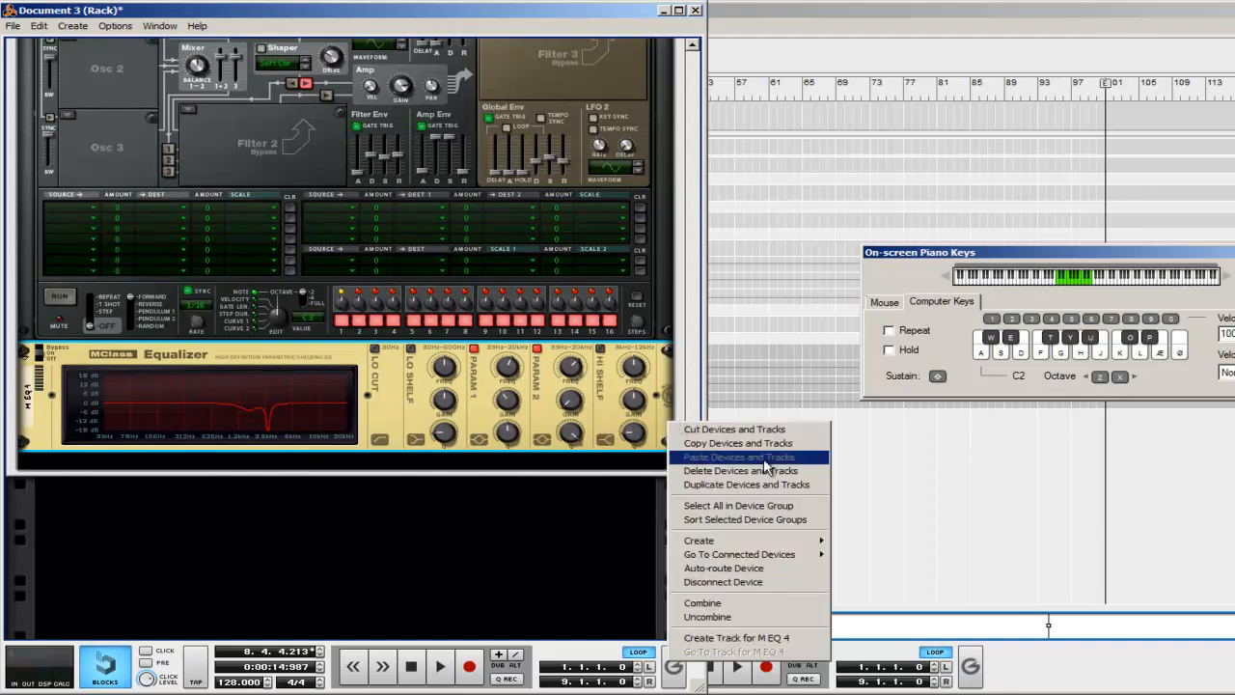
mouse_move(784, 543)
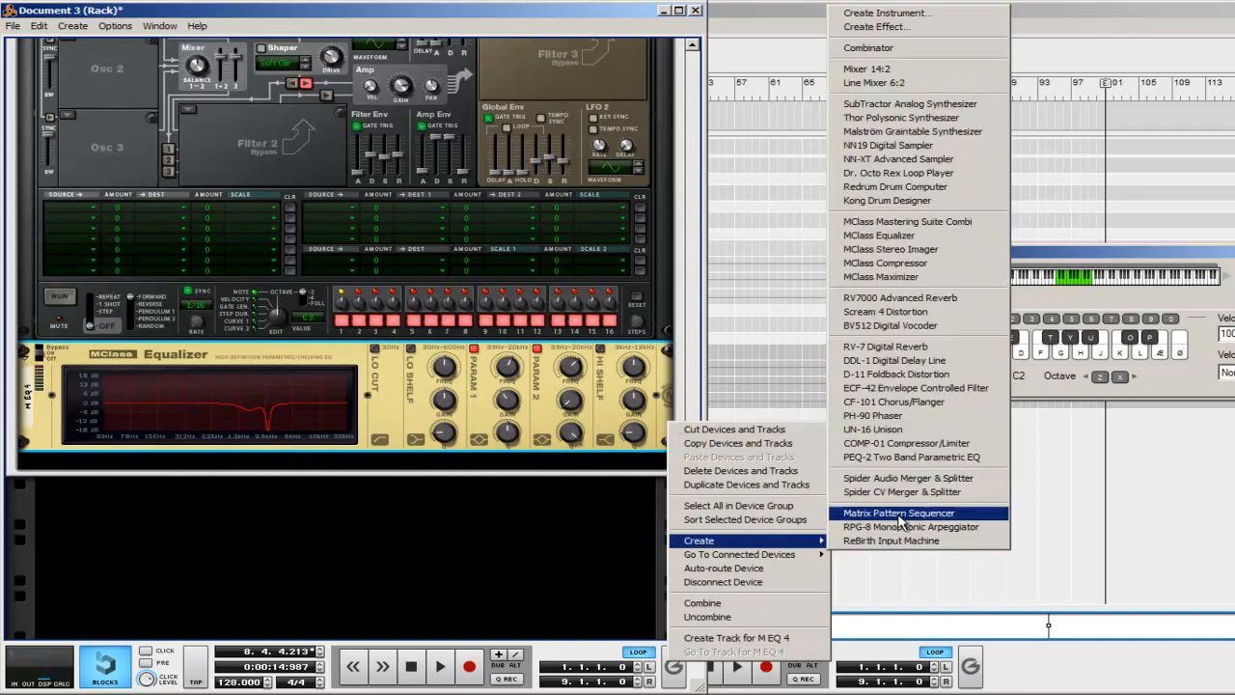
click(888, 326)
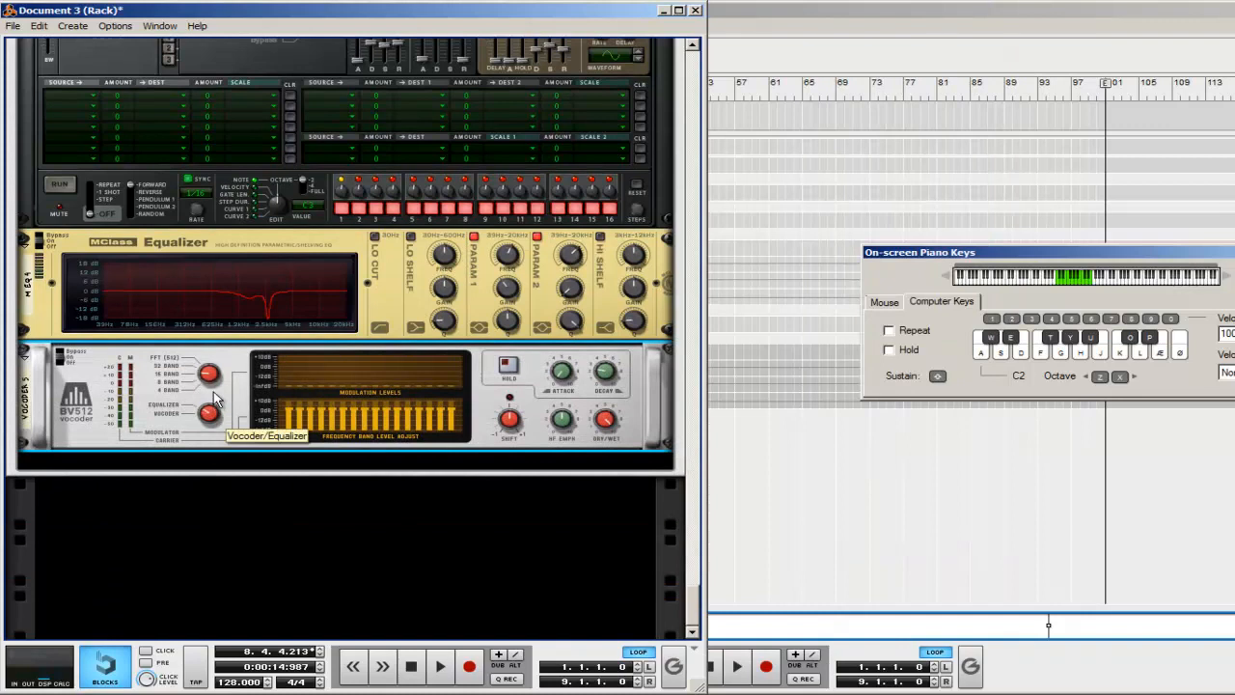
drag(216, 378, 217, 395)
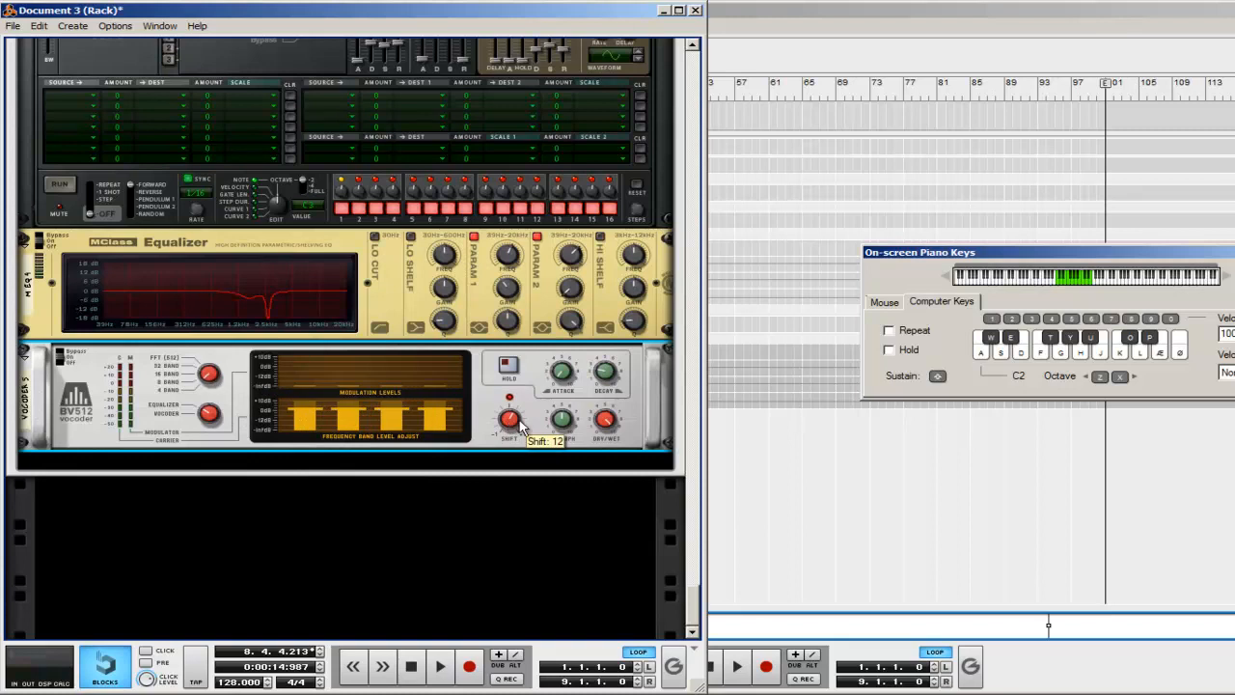
Step: Hide the devices inside the Combinator
scroll(551, 428, up, 15)
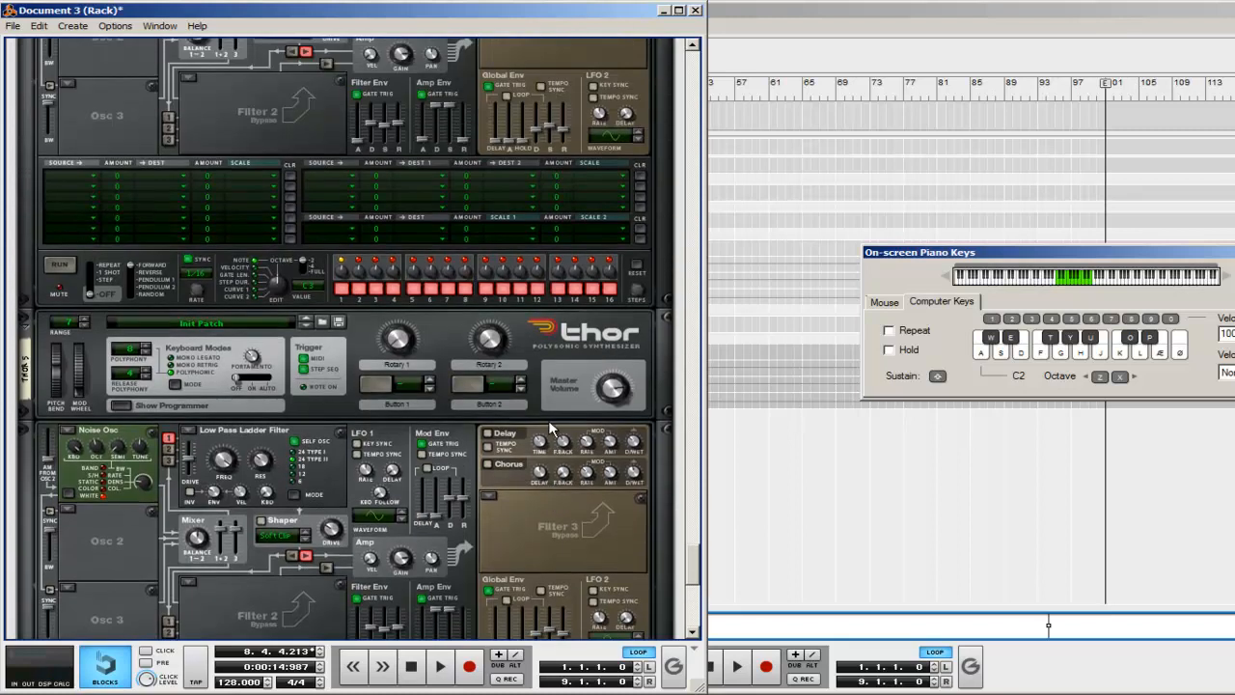
scroll(551, 429, up, 4)
scroll(553, 425, up, 3)
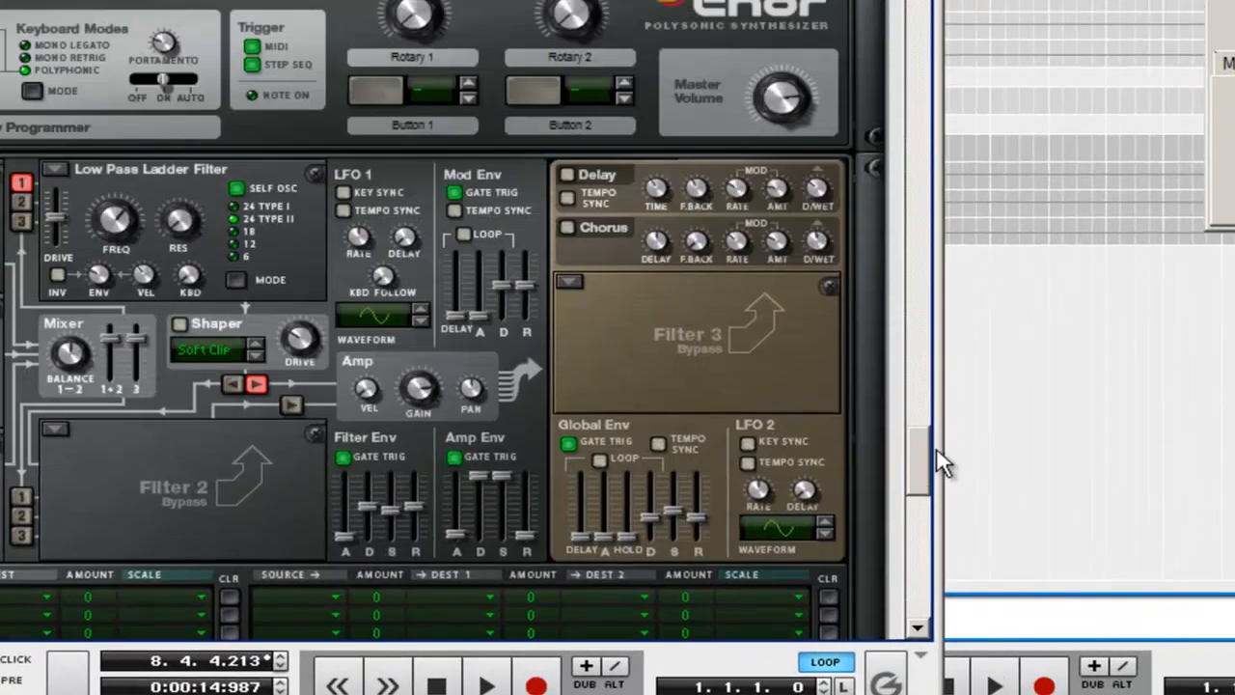
drag(931, 446, 931, 307)
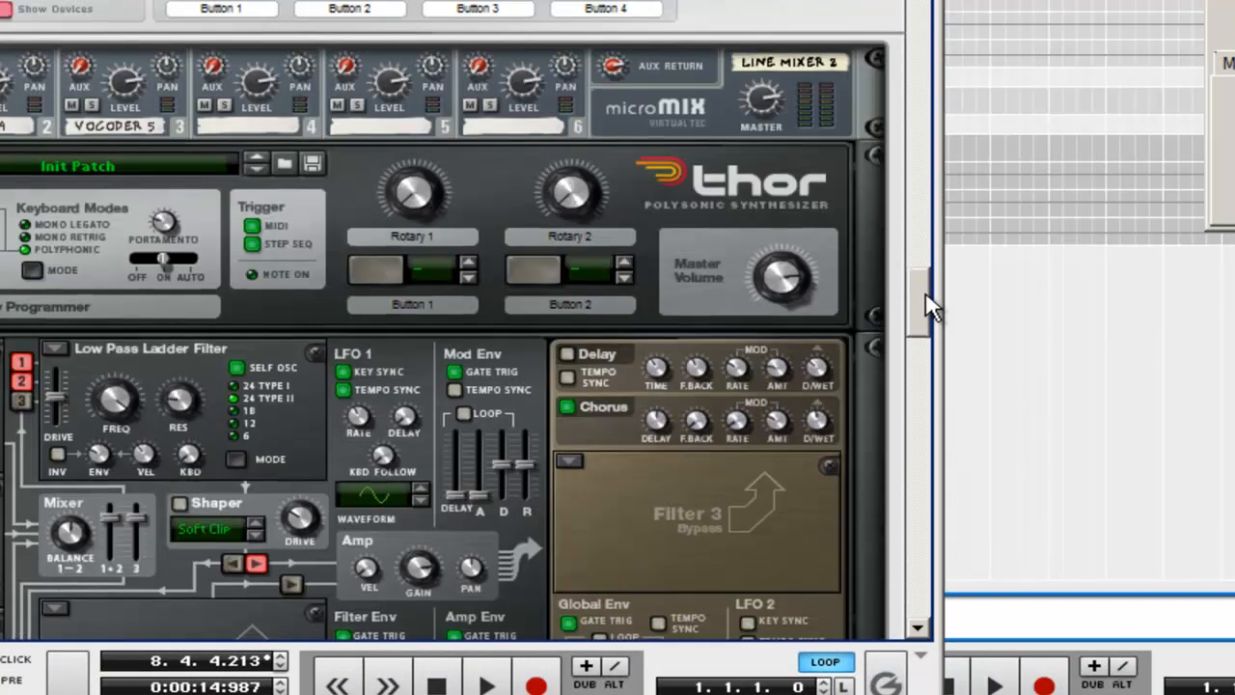
click(3, 8)
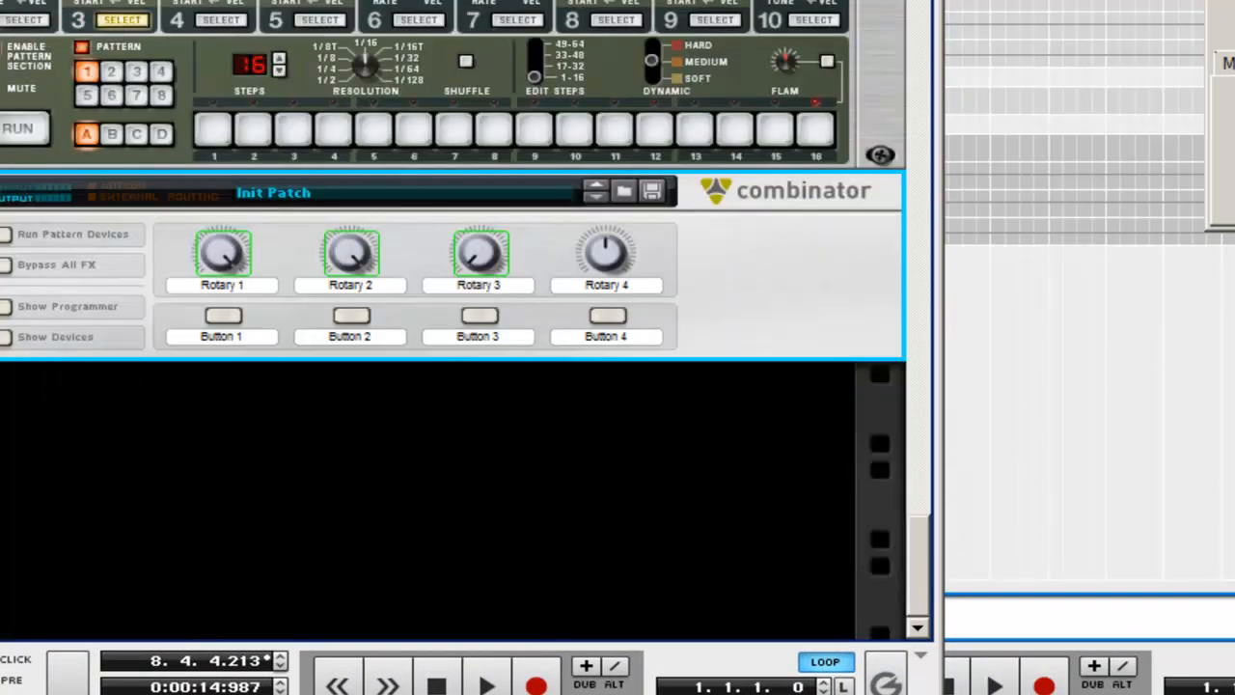
Step: Create the Nastier Bass effect patch from the factory bank's Dynamics > Basses folder, placed after the Combinator
right_click(793, 294)
mouse_move(805, 175)
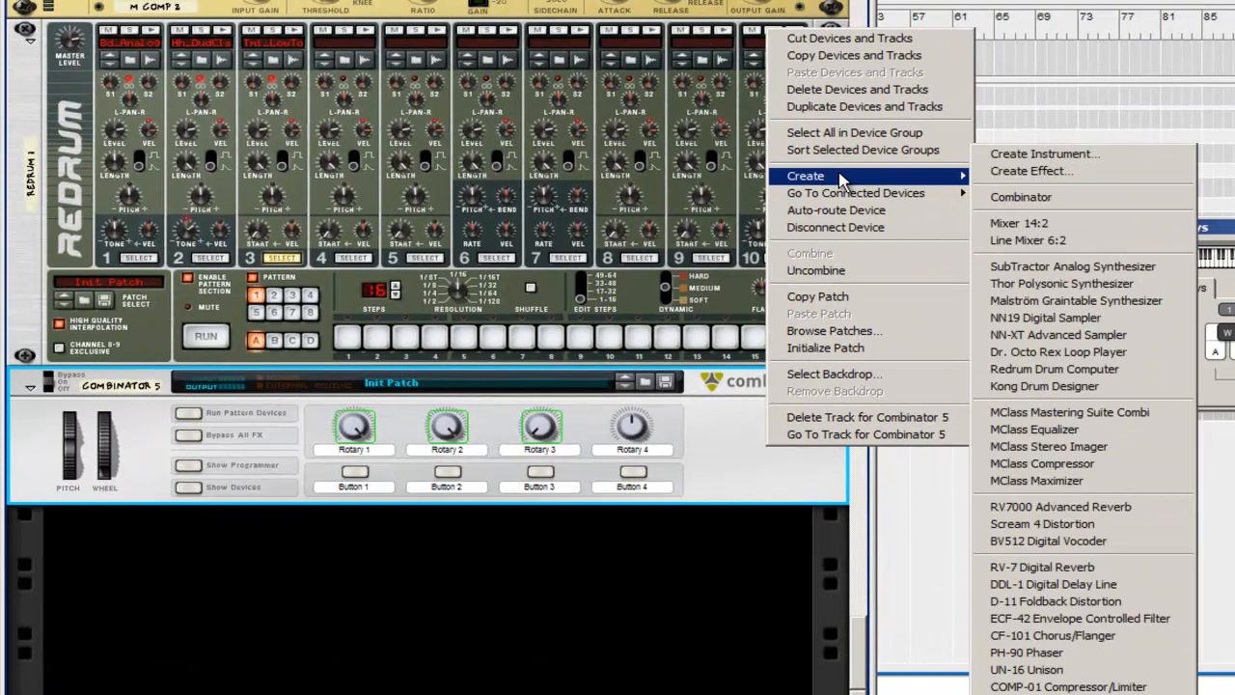
click(1022, 171)
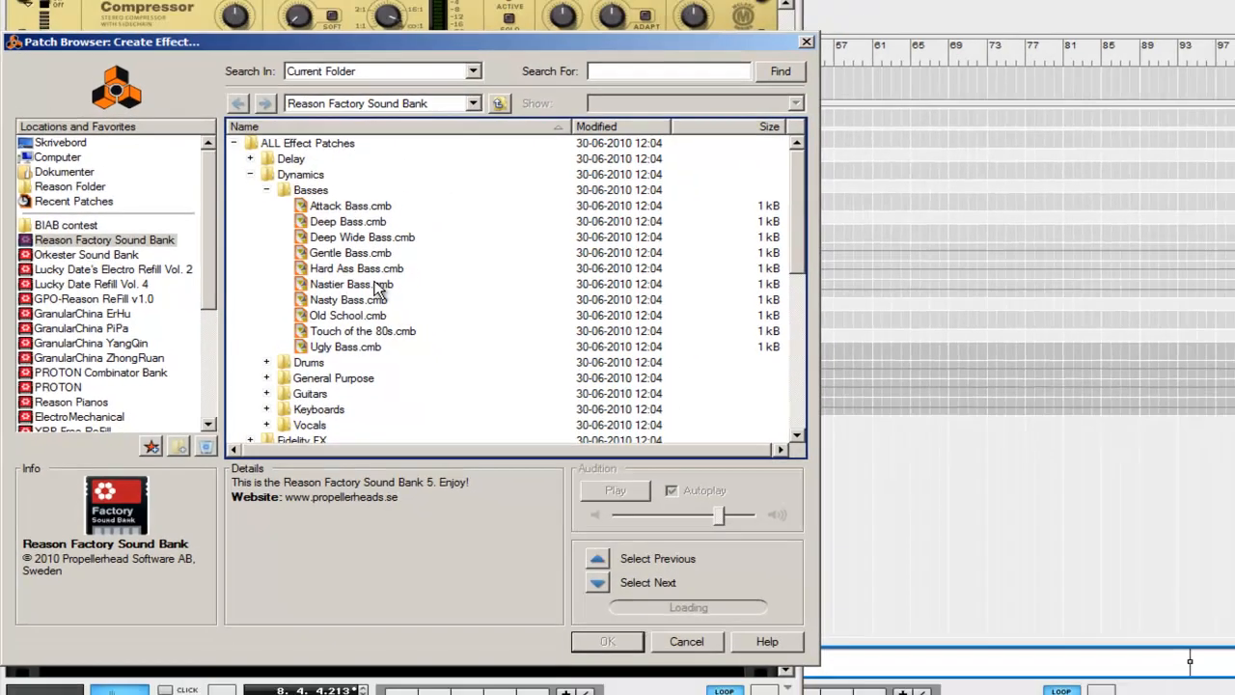
double_click(413, 278)
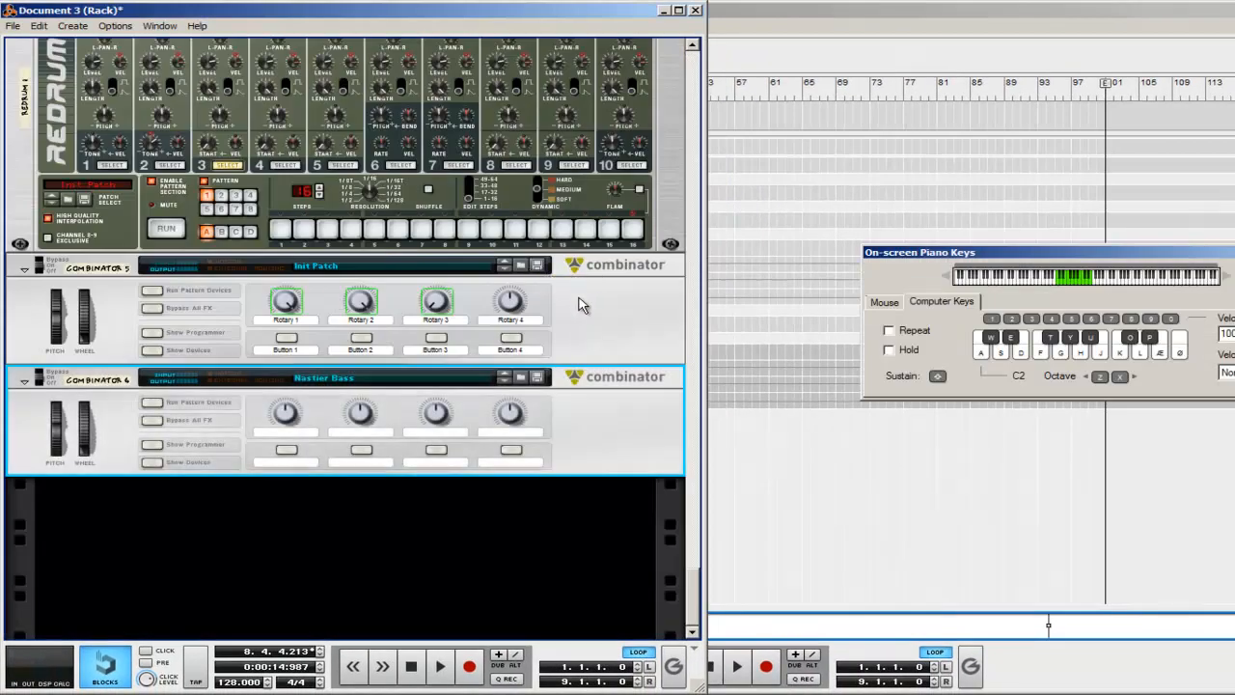
Step: Audition the patch by playing several notes in the current octave and one octave lower
key(a)
key(s)
key(d)
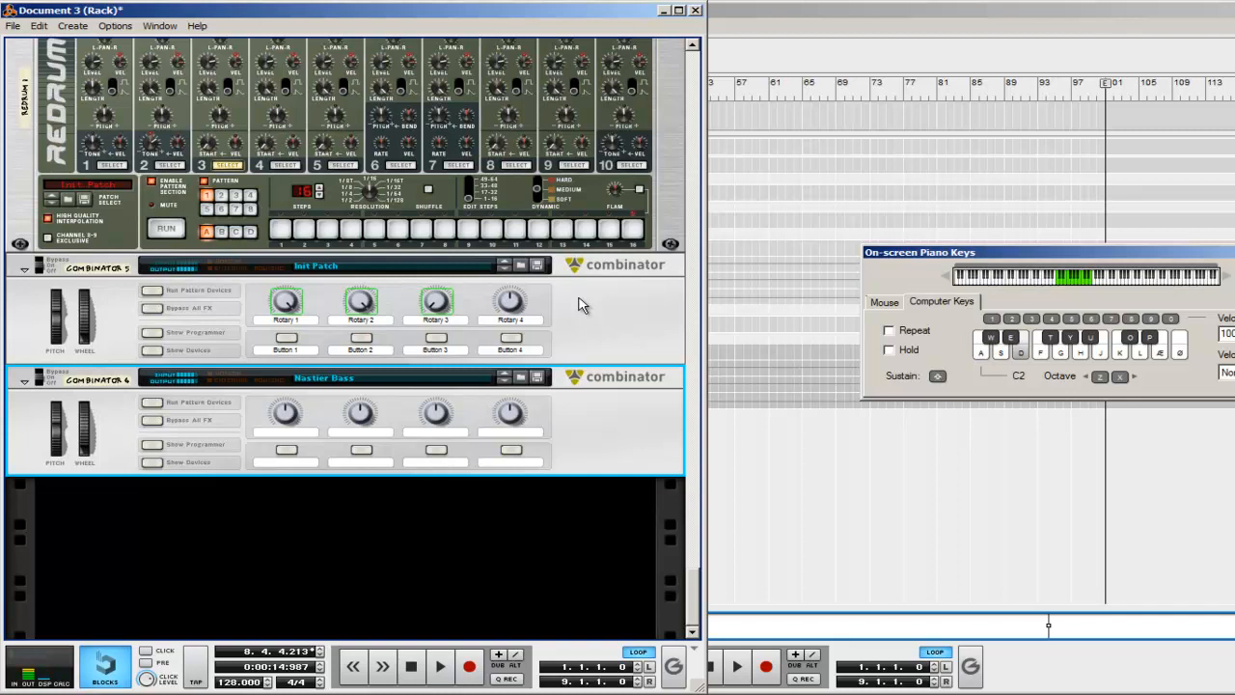
key(z)
key(a)
key(d)
key(x)
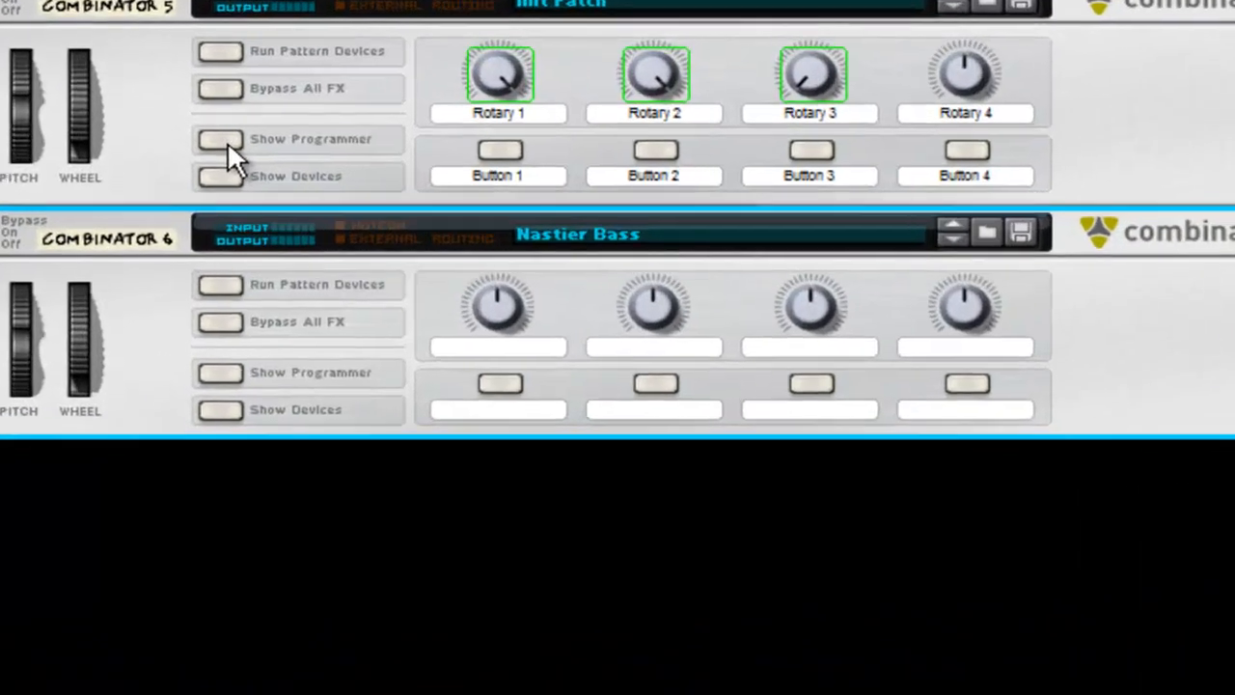
Step: Show the synth Combinator's programmer and route Rotary 1 to the Frequency of Filter 2
click(226, 141)
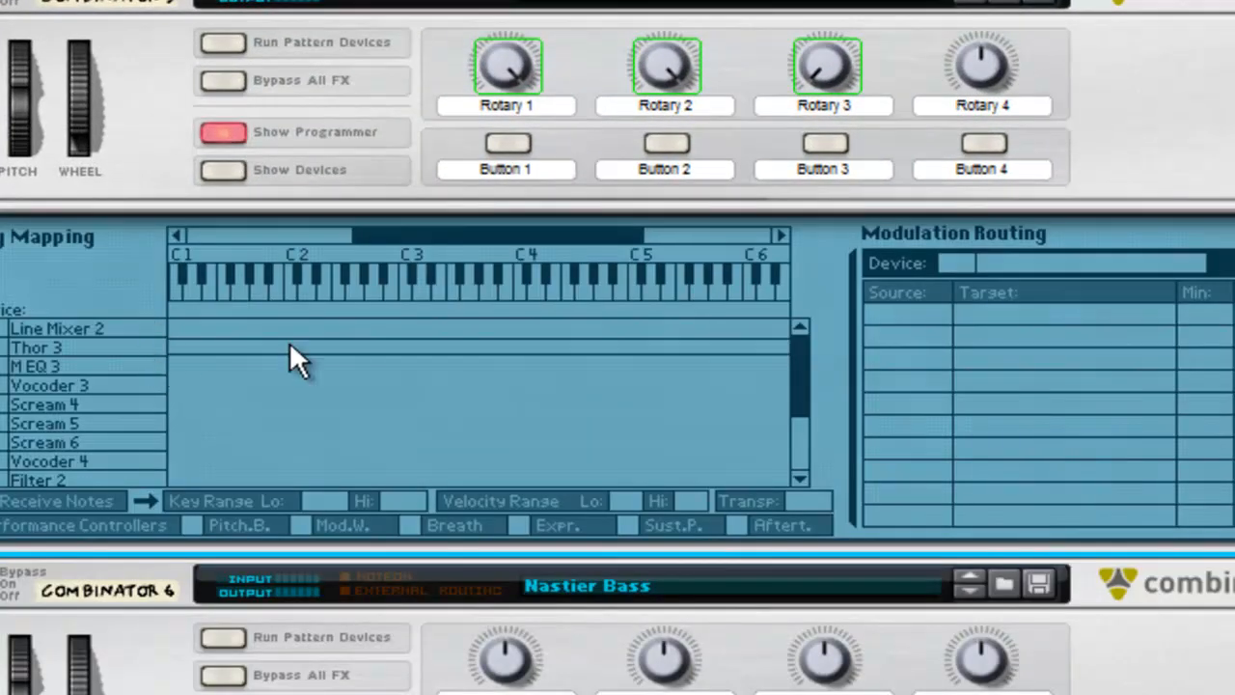
click(122, 480)
click(973, 313)
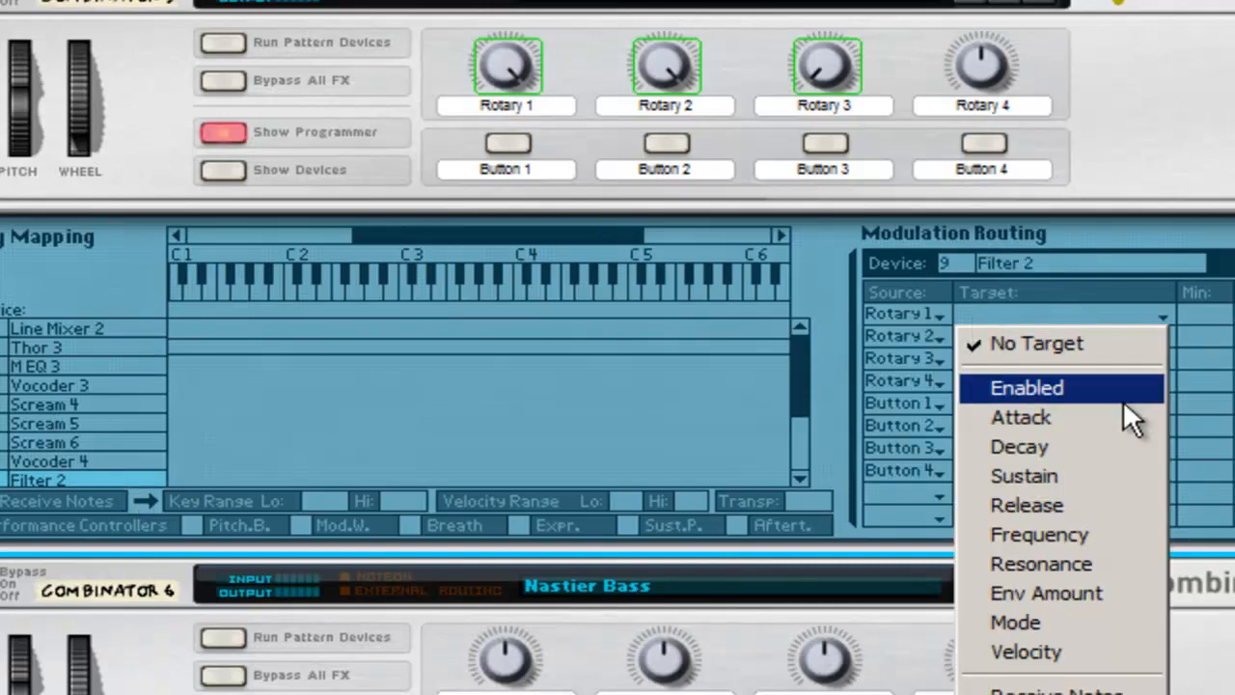
click(1122, 538)
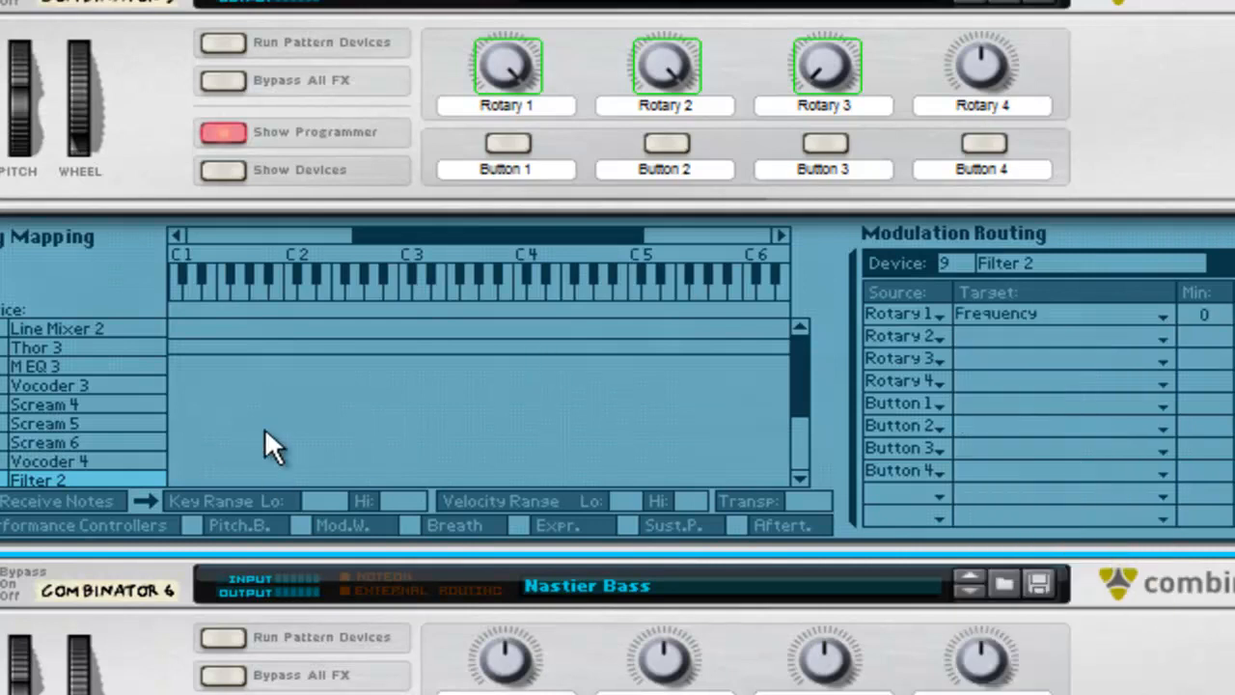
Step: Rename the Combinator's Rotary 1 label to "Freq"
double_click(479, 108)
text(F)
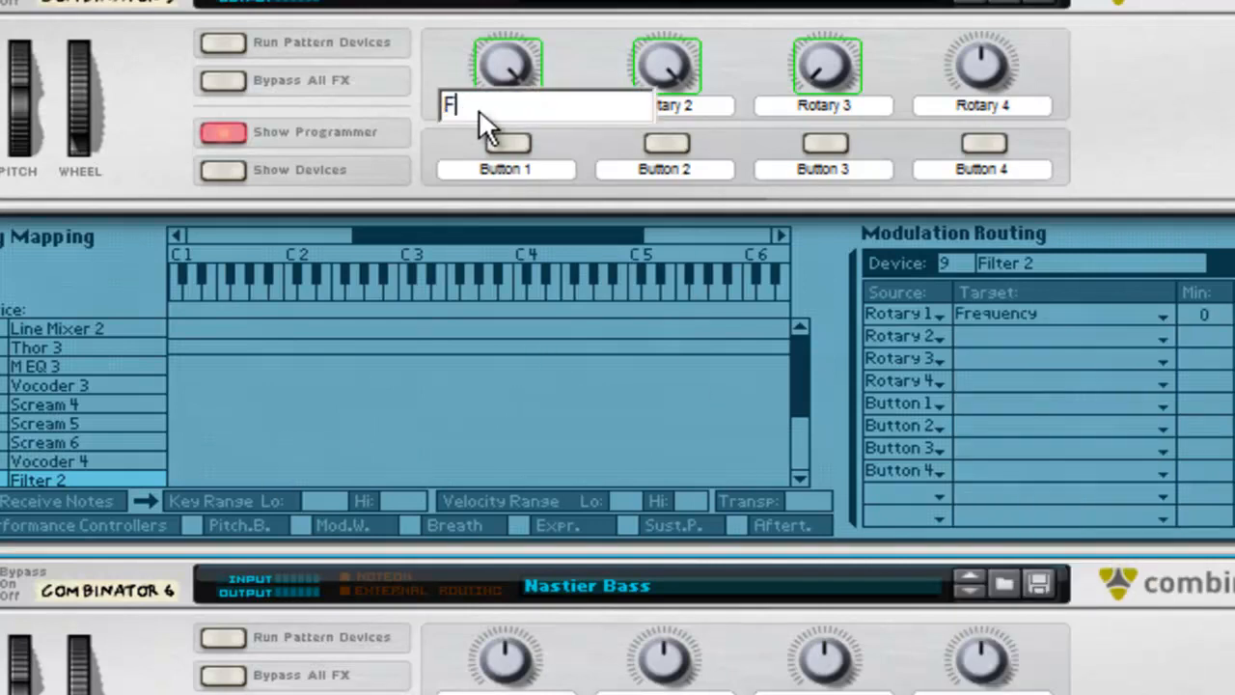
text(req)
key(Return)
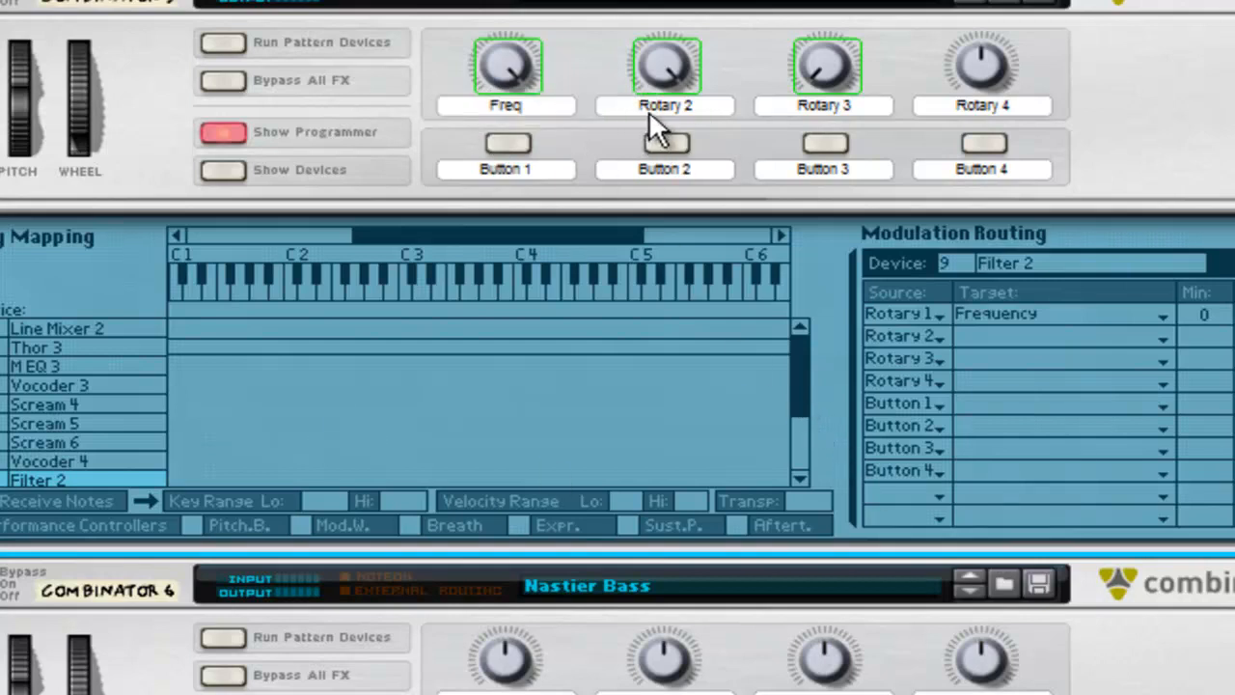
Step: Route Rotary 2 of the synth Combinator to Body Scale on Scream 4, Scream 5 and Scream 6
click(107, 408)
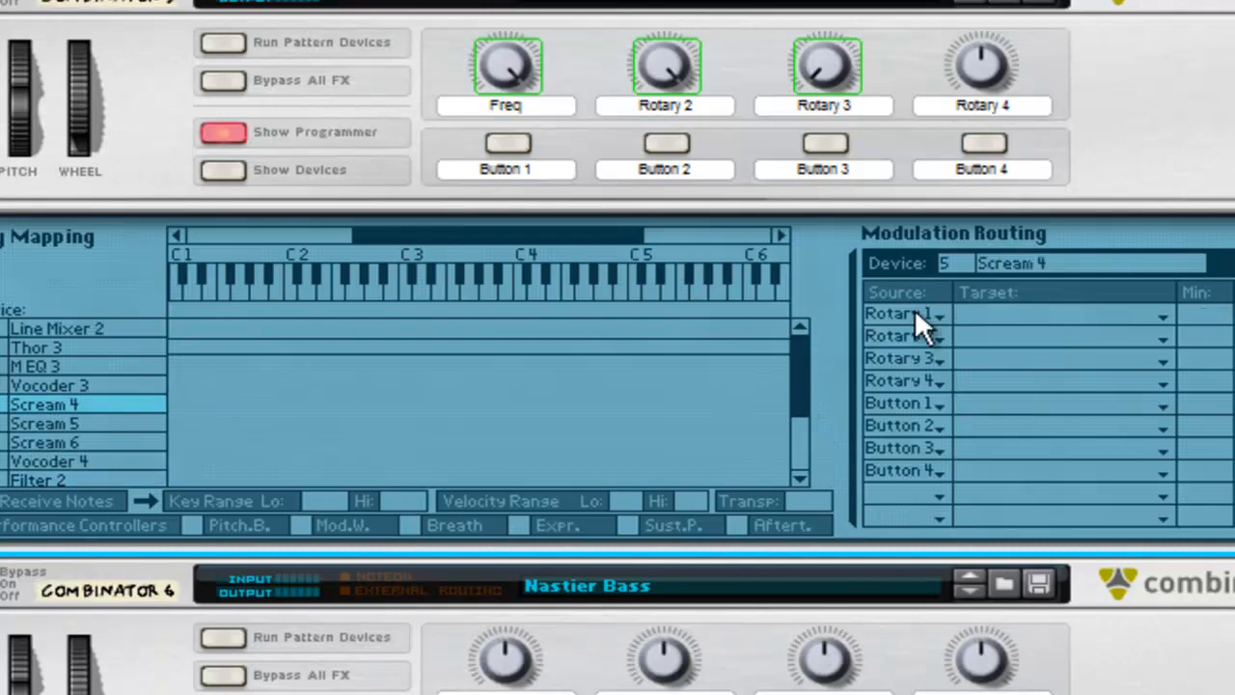
click(1021, 333)
mouse_move(1066, 492)
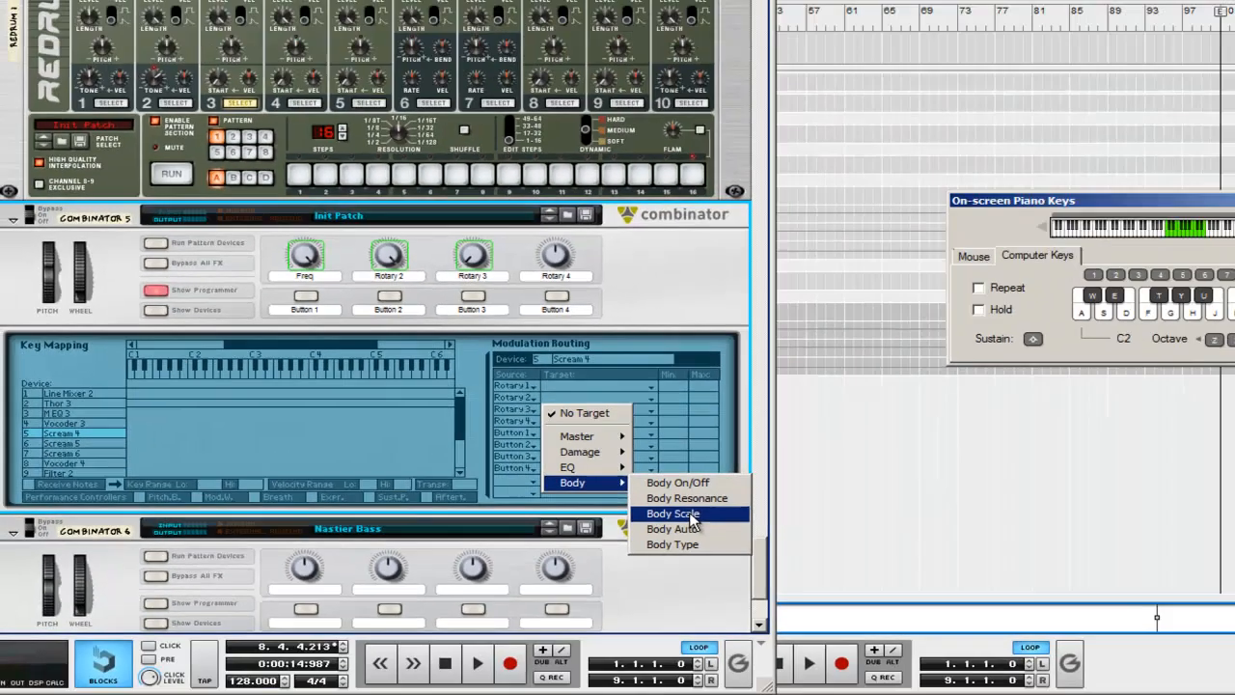
click(1191, 557)
click(94, 445)
click(501, 415)
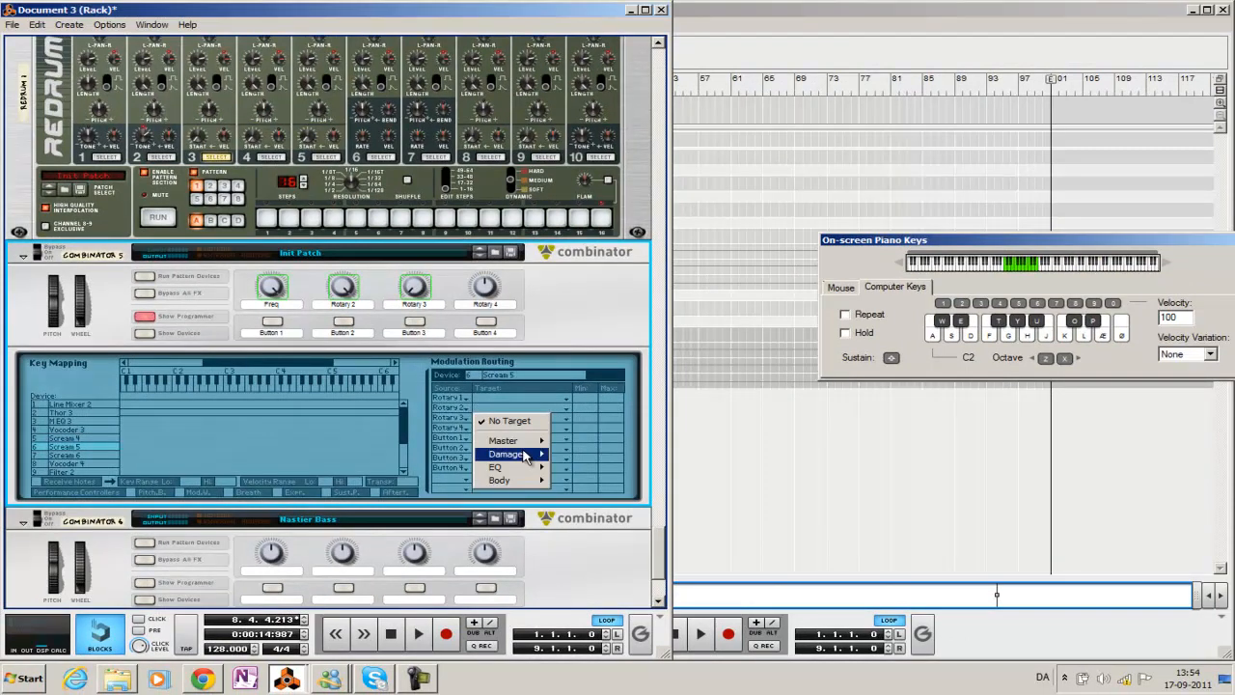
mouse_move(529, 481)
click(610, 506)
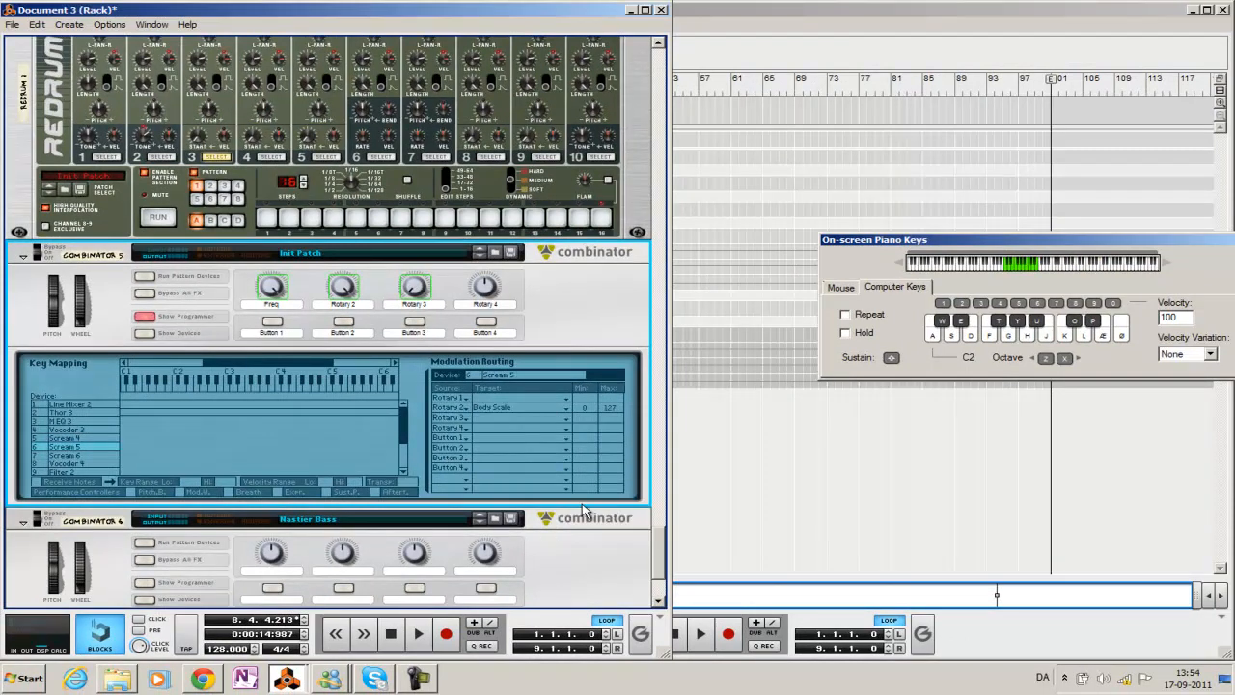
click(81, 455)
click(495, 408)
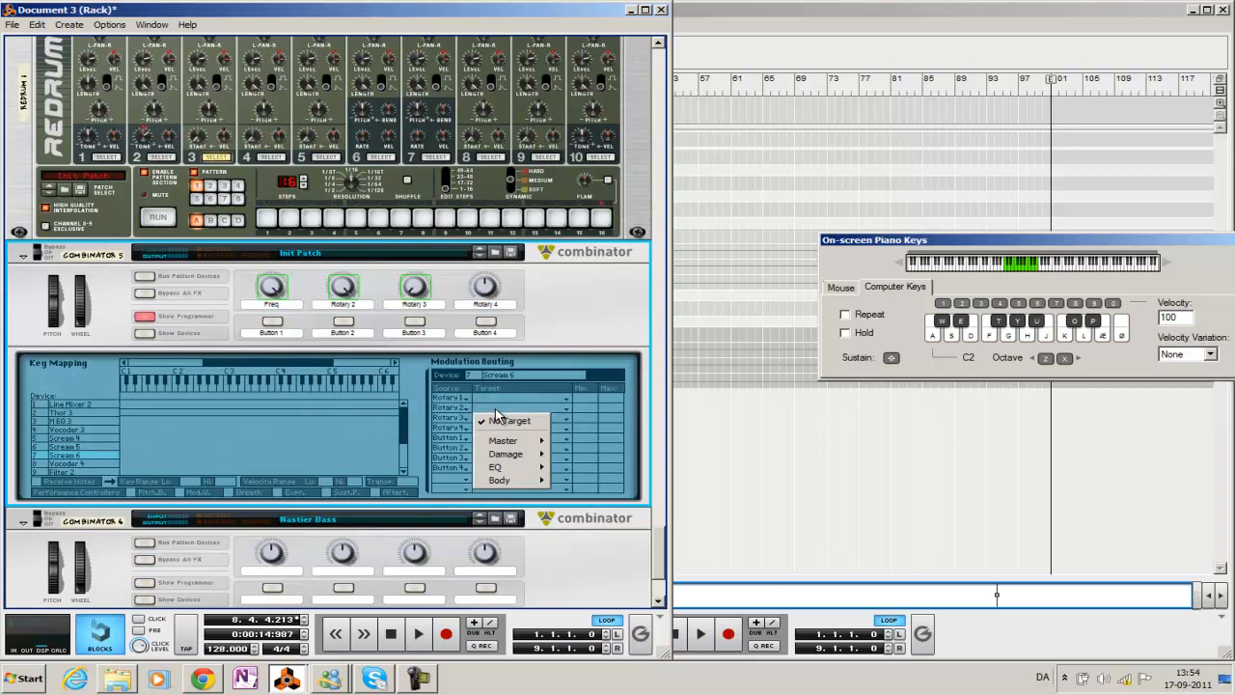
mouse_move(521, 480)
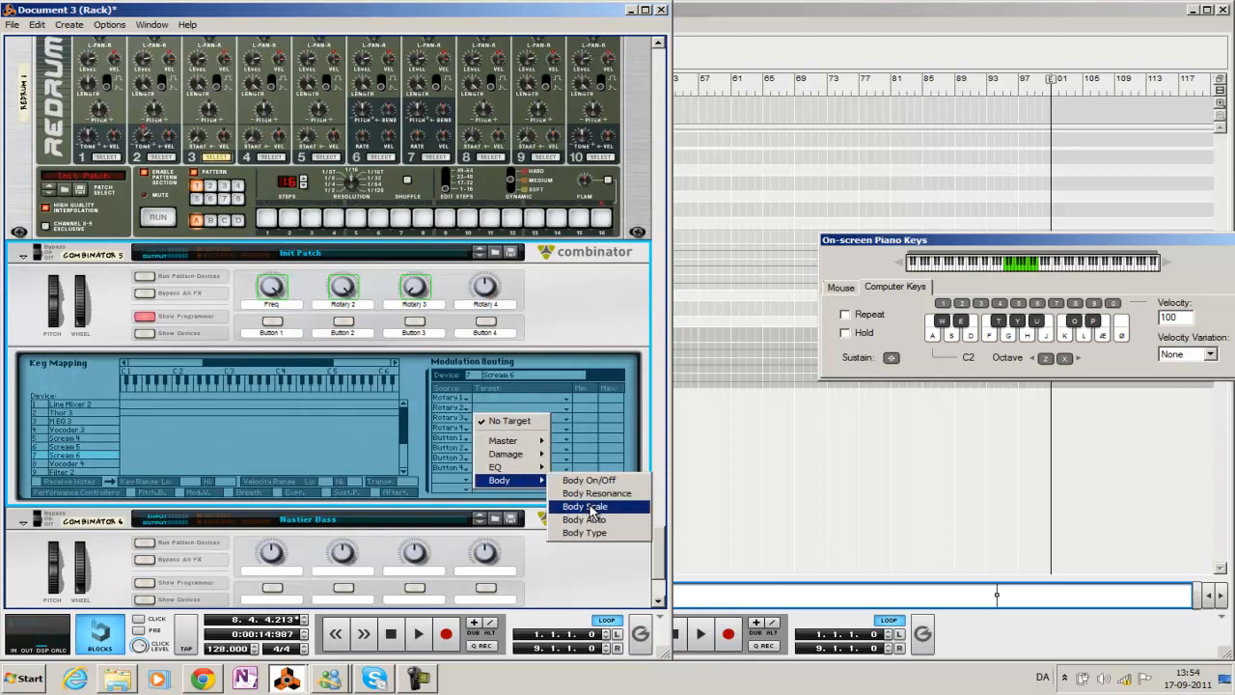
click(583, 505)
Step: Rename the synth Combinator's Rotary 2 label to "Scale" and its Rotary 3 label to "Res"
double_click(331, 305)
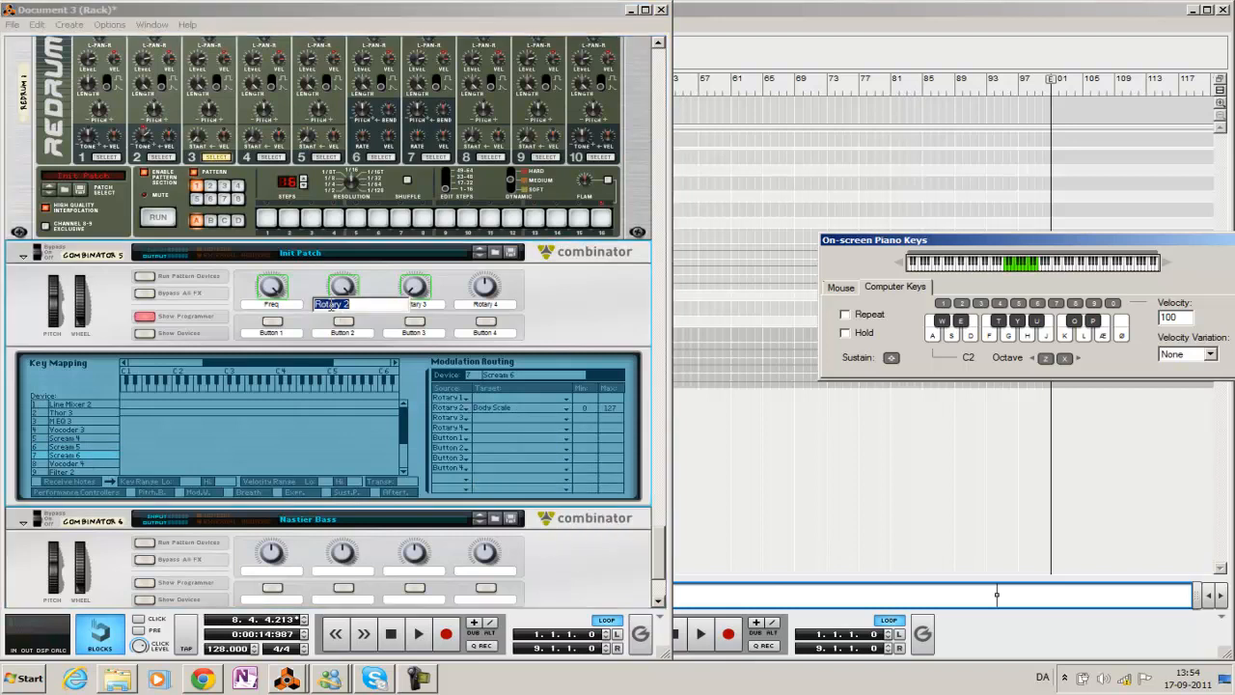
text(Scale)
double_click(417, 304)
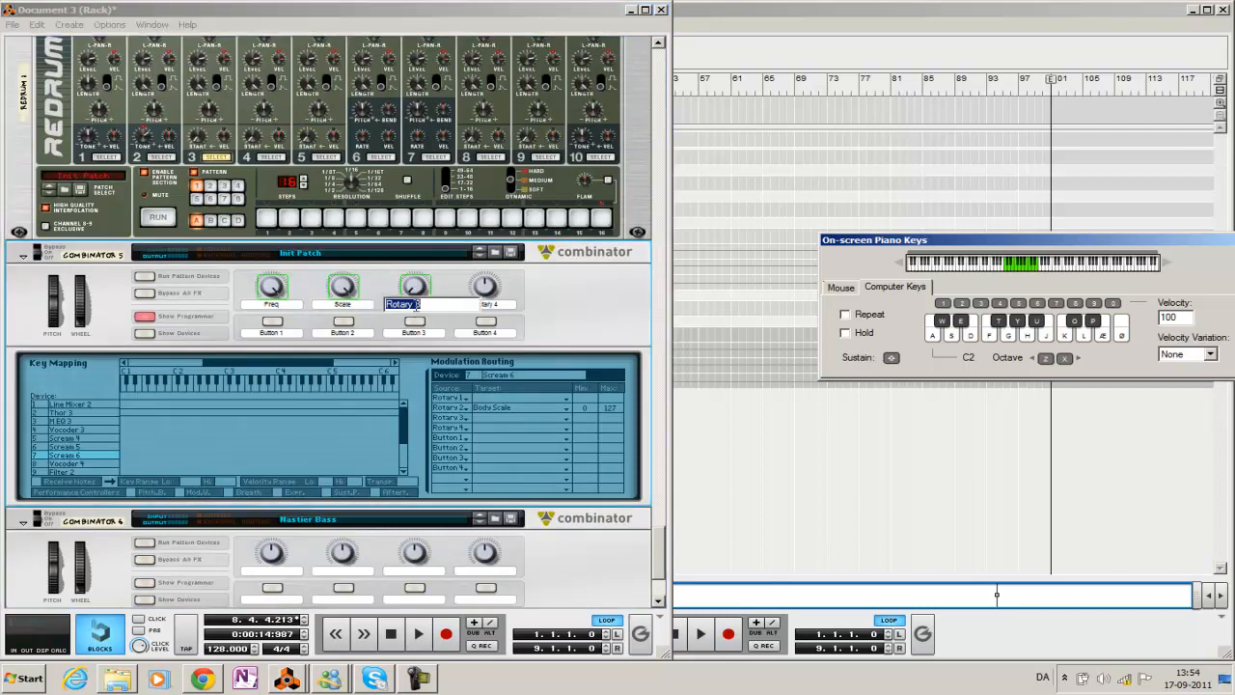
text(Res)
key(Return)
Step: Route Rotary 3 of the synth Combinator to Body Resonance on Scream 4, Scream 5 and Scream 6
click(95, 440)
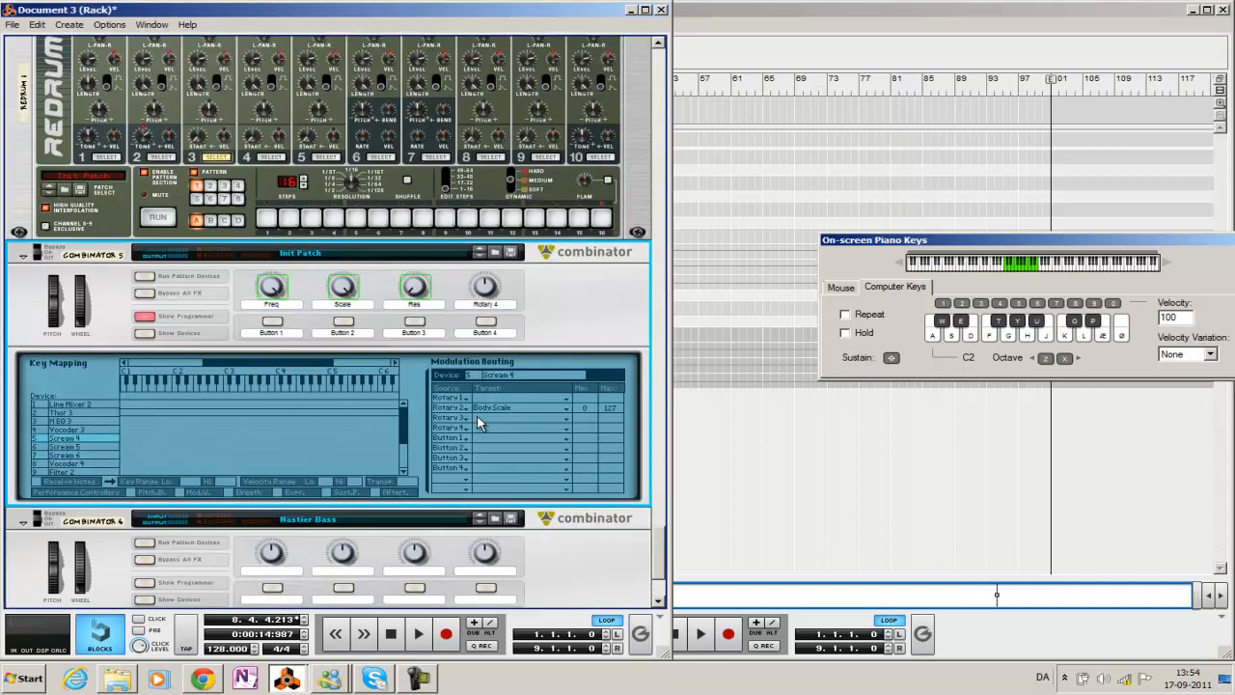
click(476, 417)
mouse_move(536, 490)
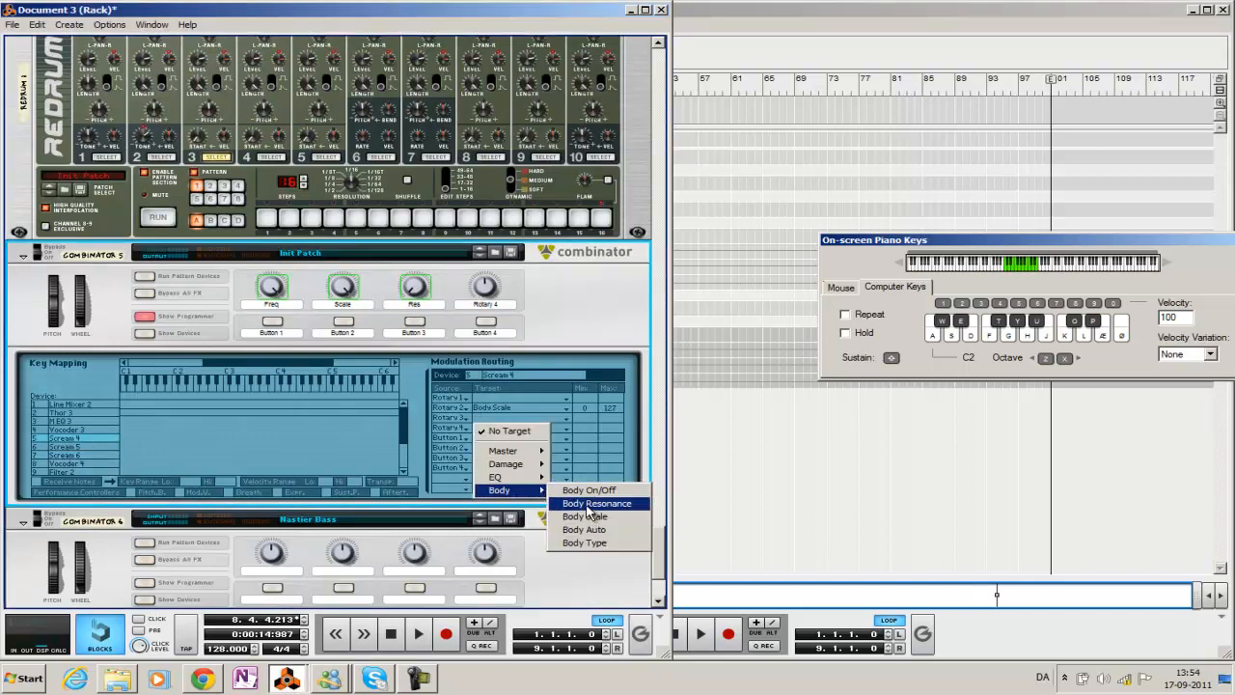
click(590, 503)
click(85, 448)
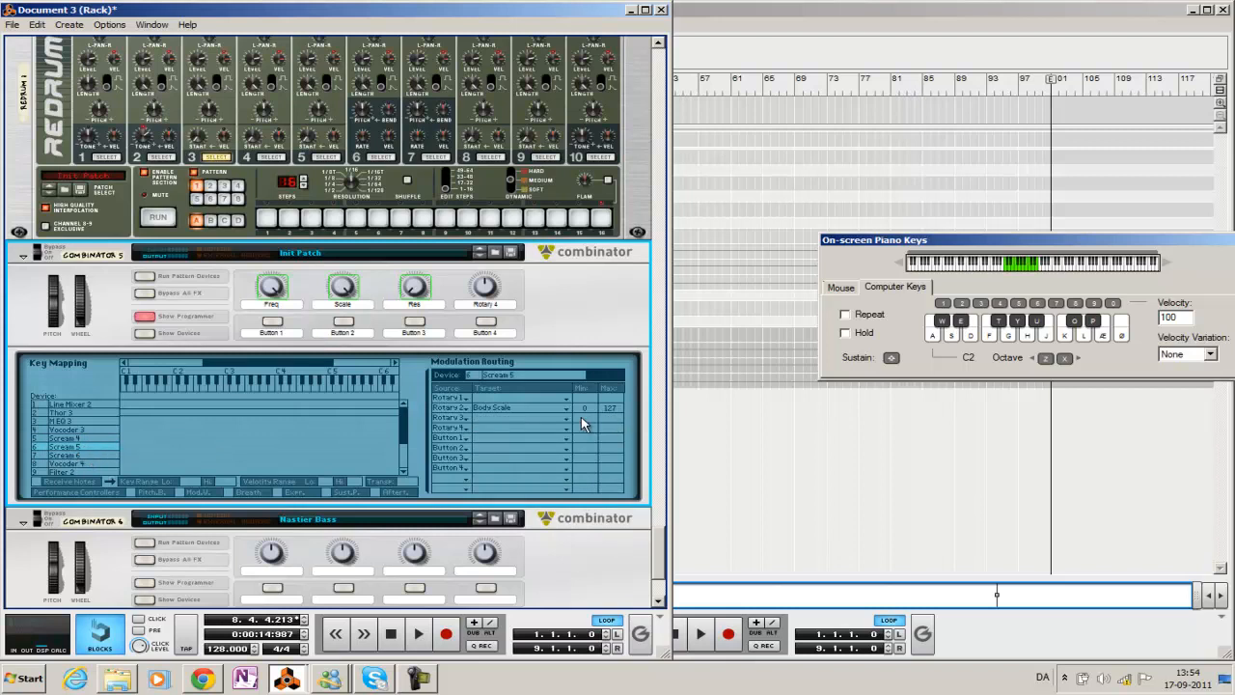
click(530, 416)
mouse_move(521, 492)
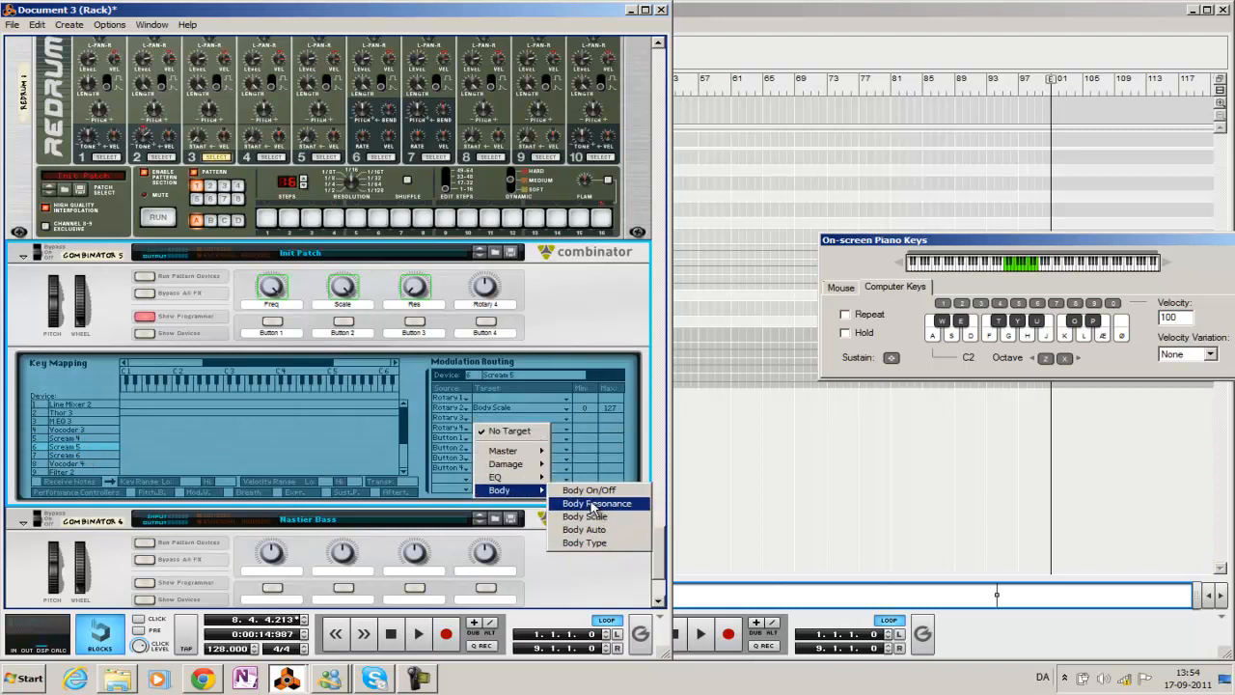
click(594, 504)
click(70, 458)
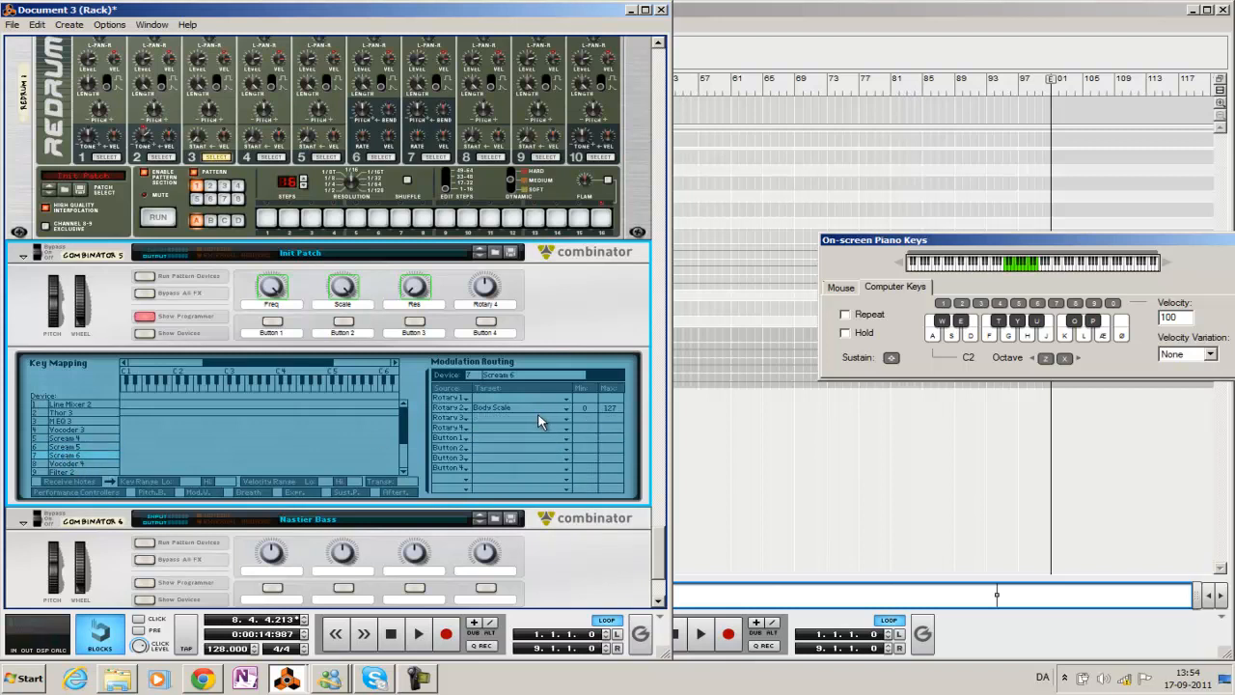
click(539, 425)
mouse_move(521, 490)
click(585, 503)
Step: Play the looped sequence with the Combinator 5 track soloed, and turn its solo off when done
click(727, 499)
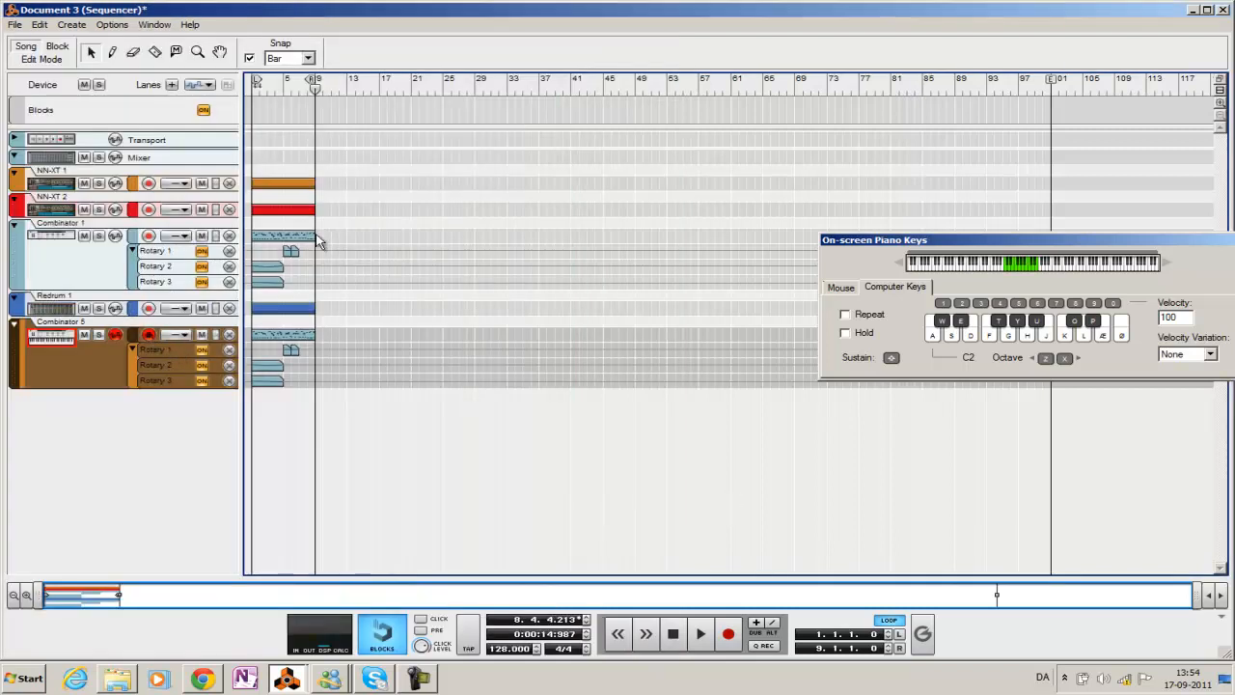
click(99, 334)
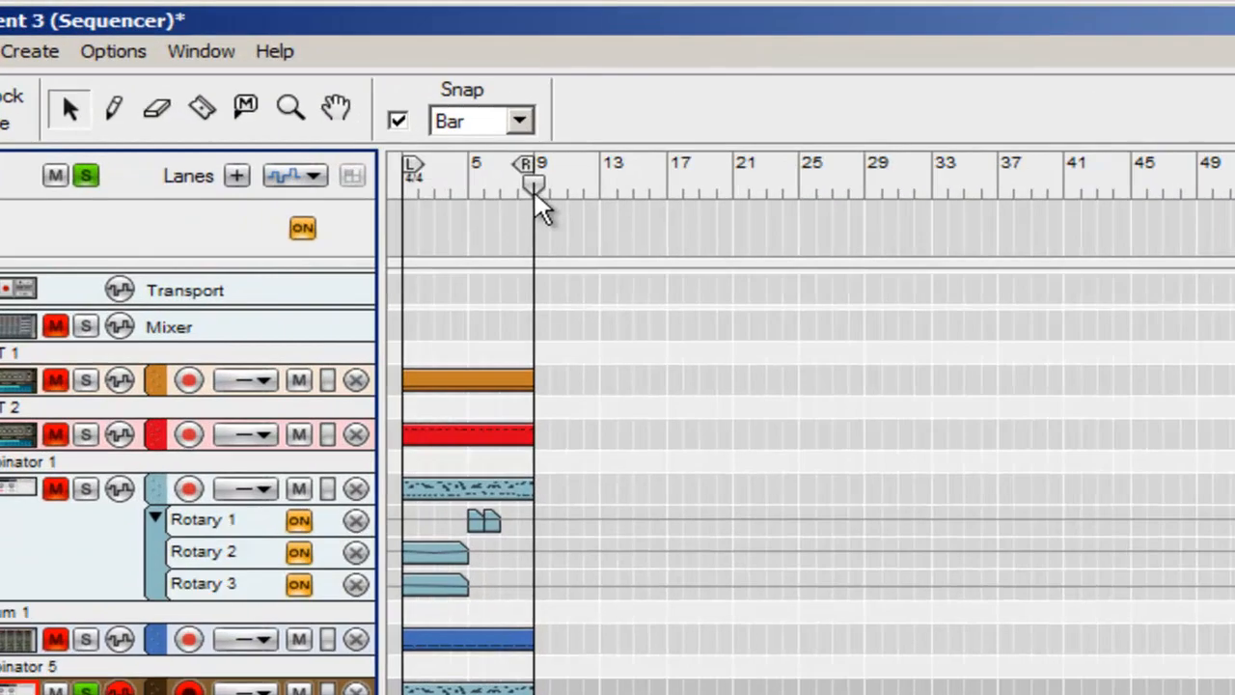
key(space)
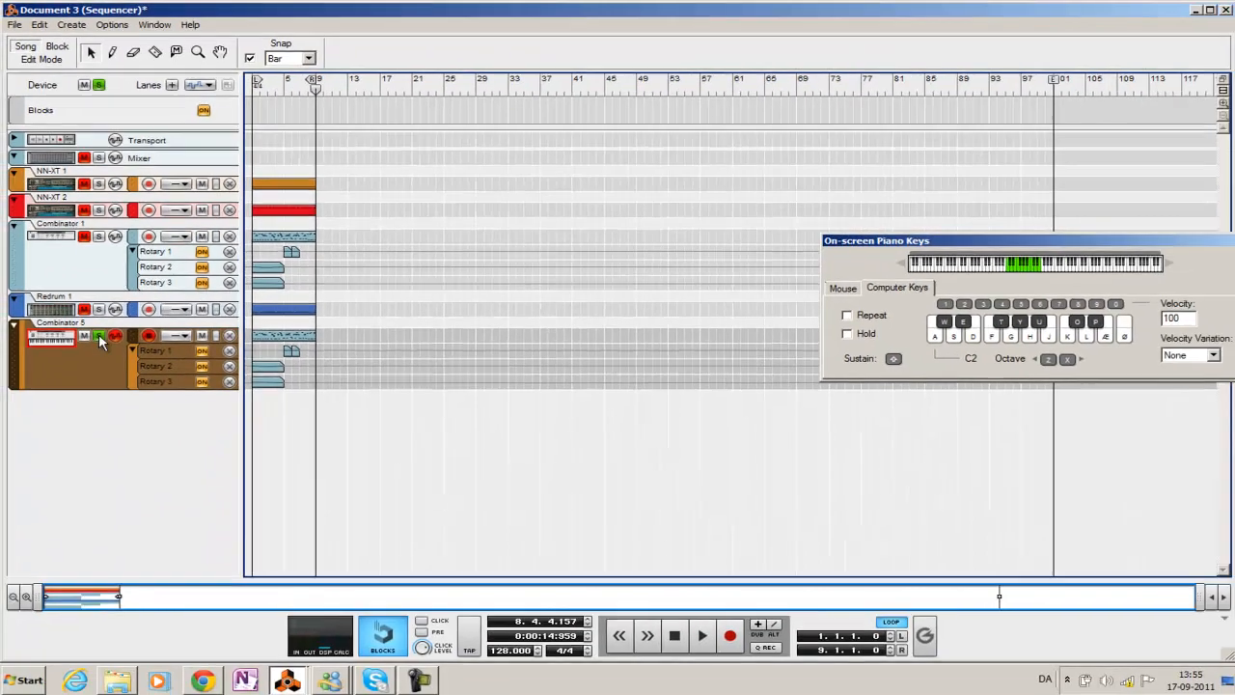
click(99, 335)
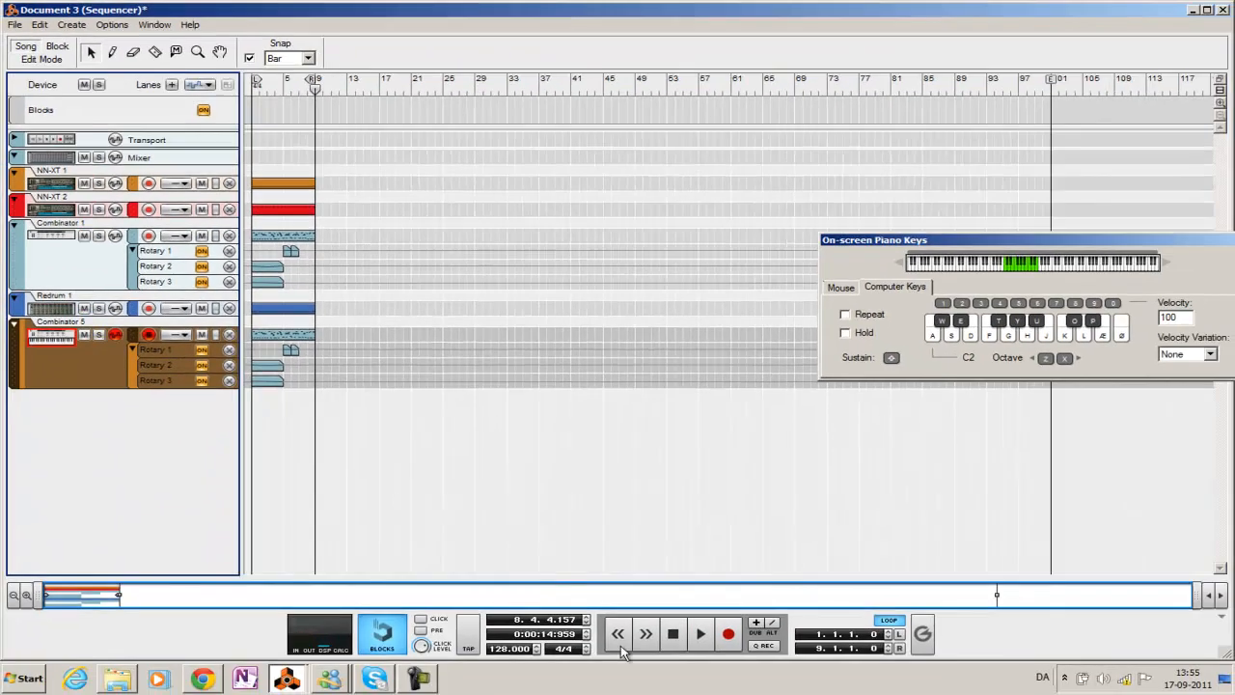
Step: Return to the rack, hide the synth Combinator's programmer and show its devices
click(287, 681)
click(257, 621)
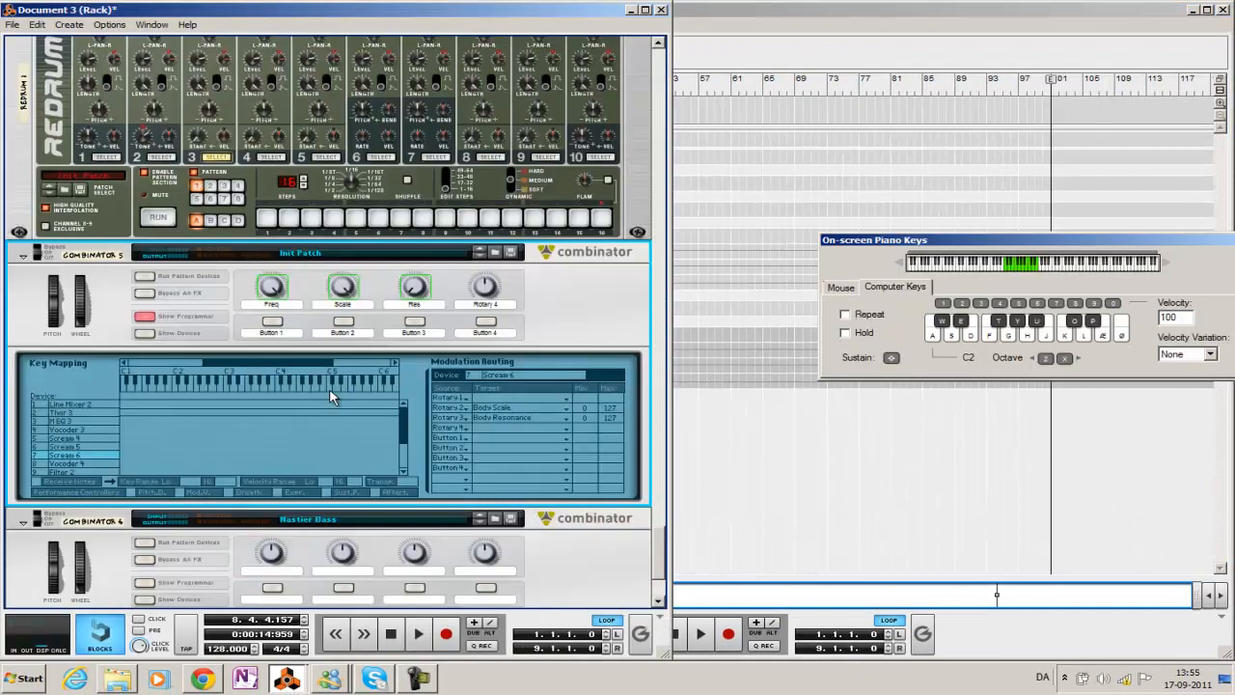
click(143, 318)
click(144, 333)
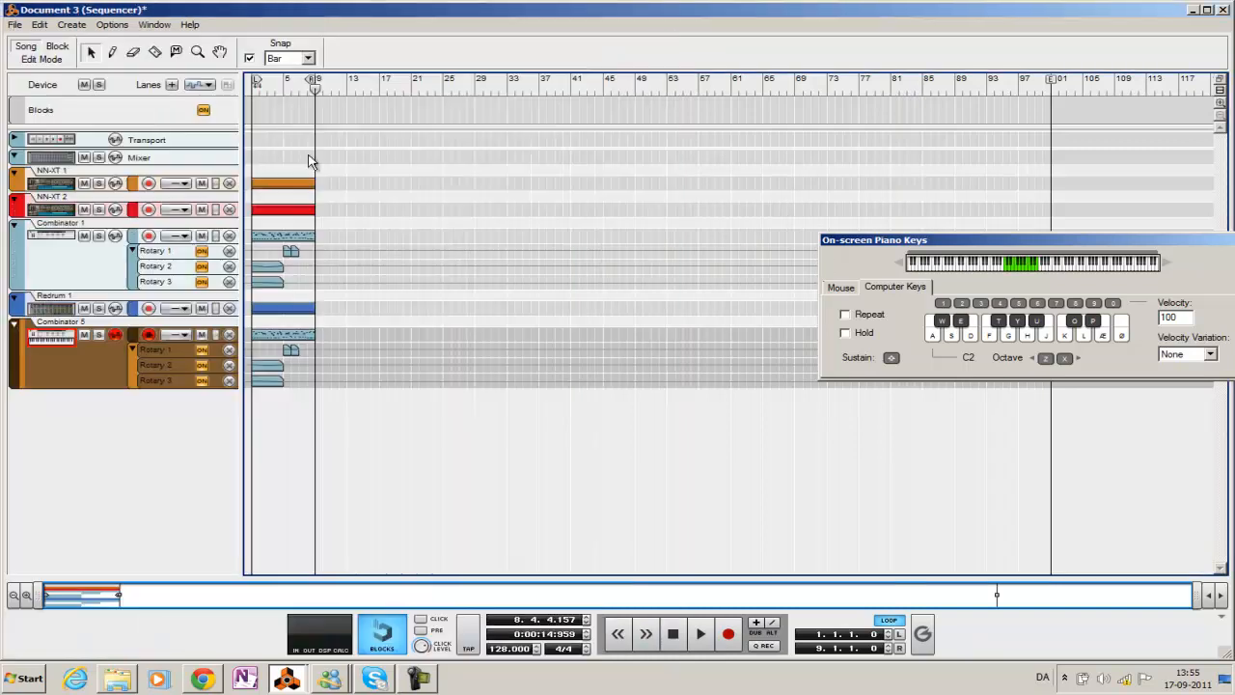
Step: Start the sequence in the sequencer window, solo the Combinator 5 track during playback and stop after listening
click(784, 220)
key(space)
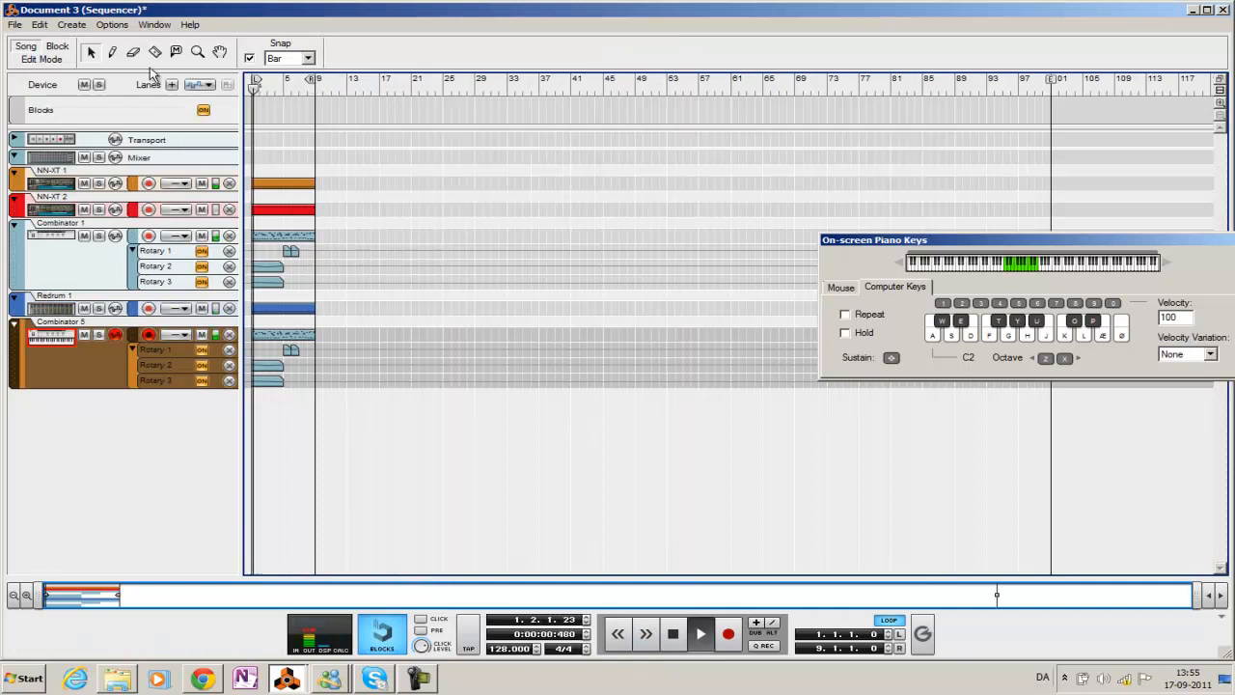
click(99, 335)
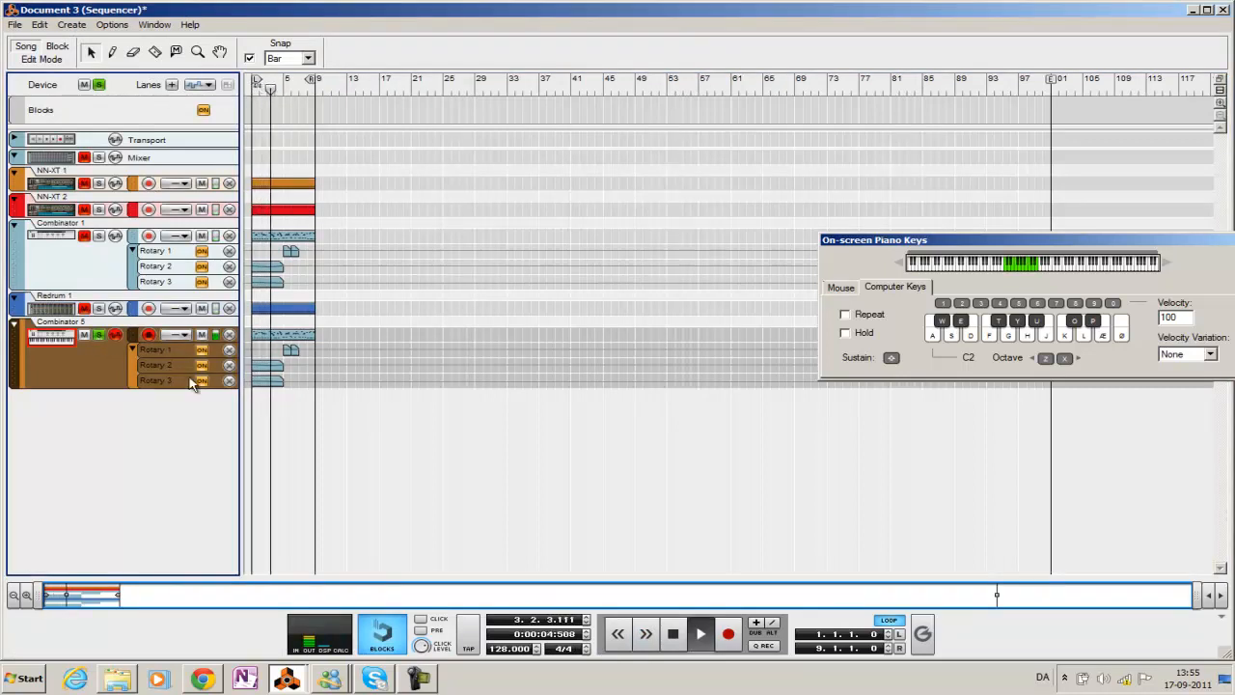
key(space)
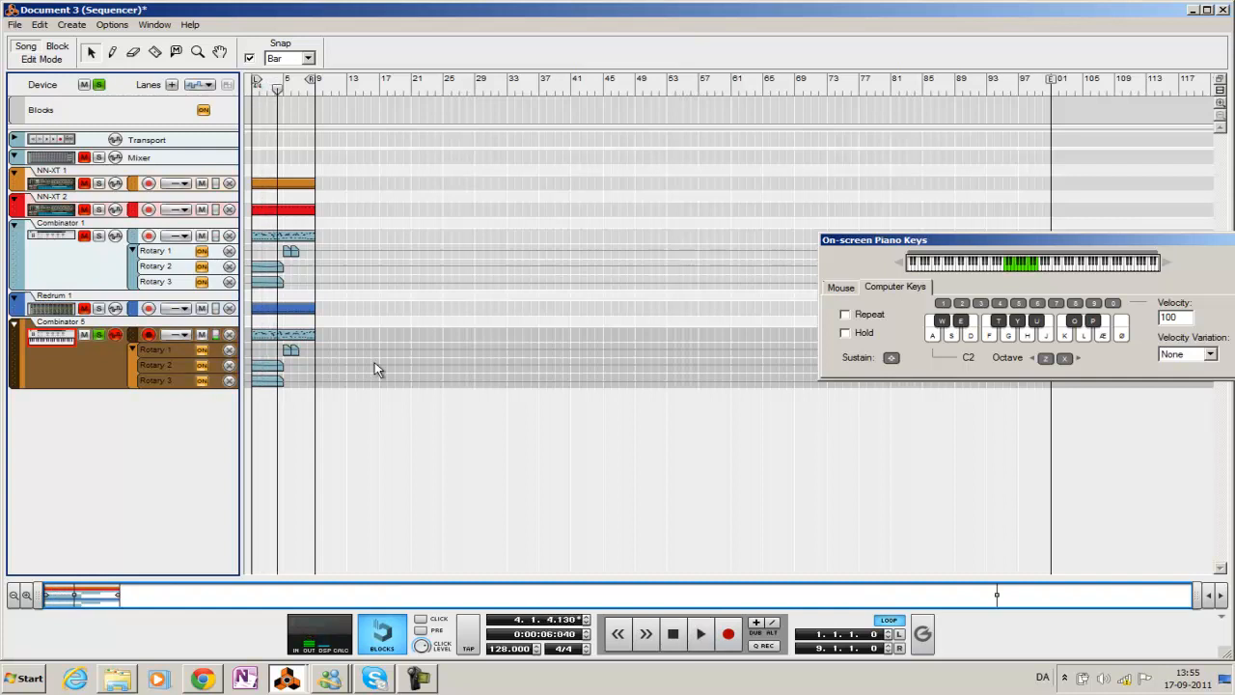